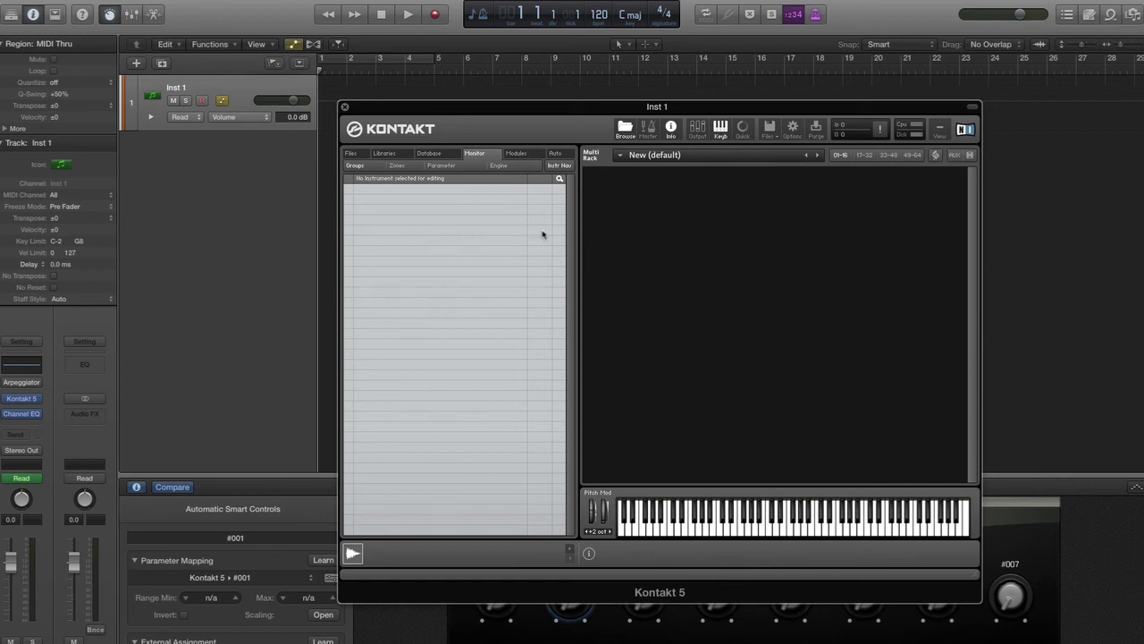
Close the Kontakt 5 plug-in window to reveal the tracks area and eight Smart Controls knobs
left_click(345, 106)
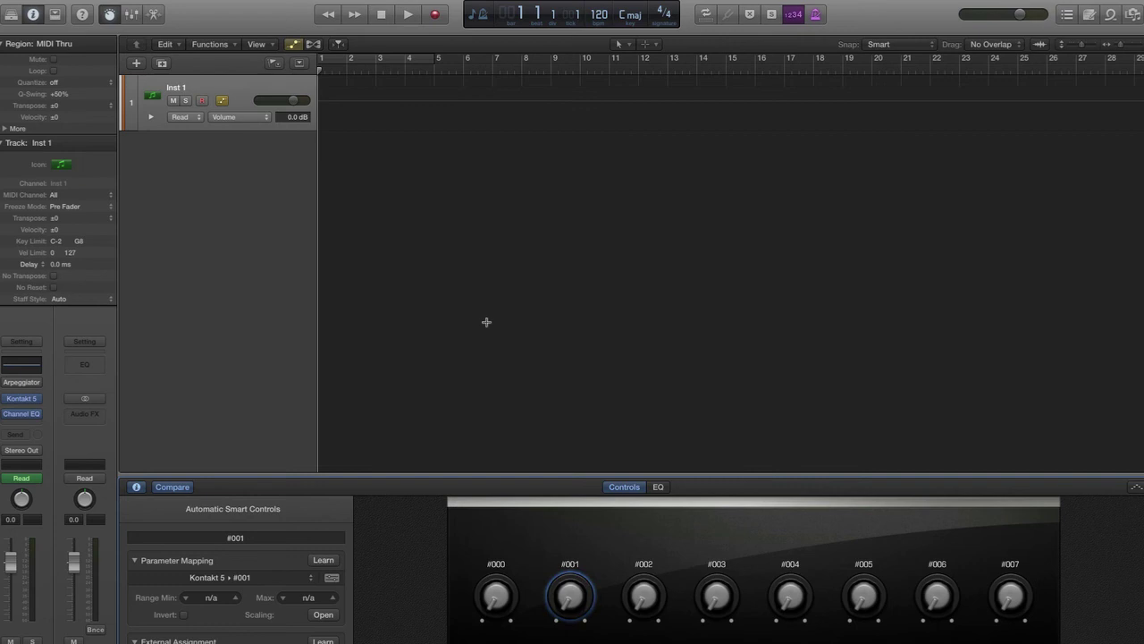
Toggle the Smart Controls pane with B, then show it again from the View menu
key("b")
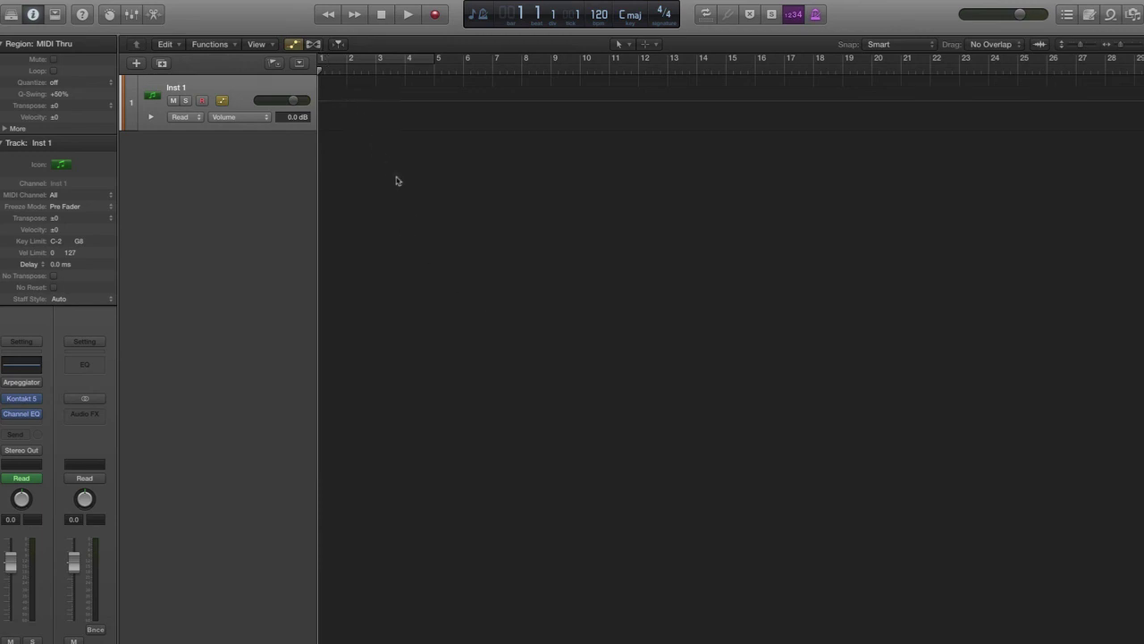
key("b")
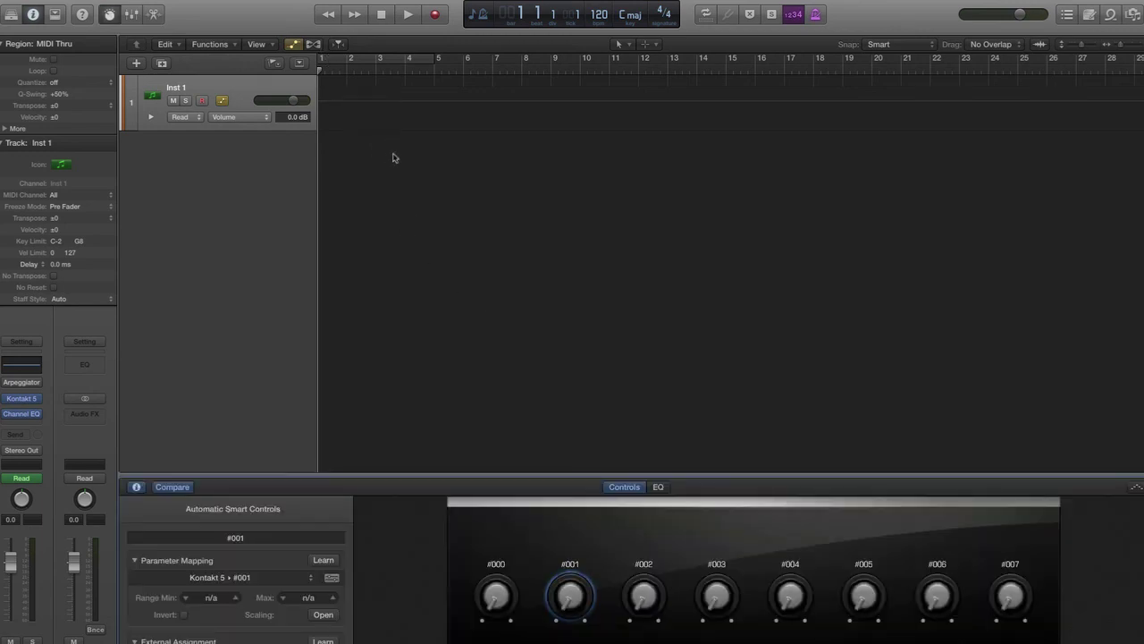
key("b")
left_click(295, 0)
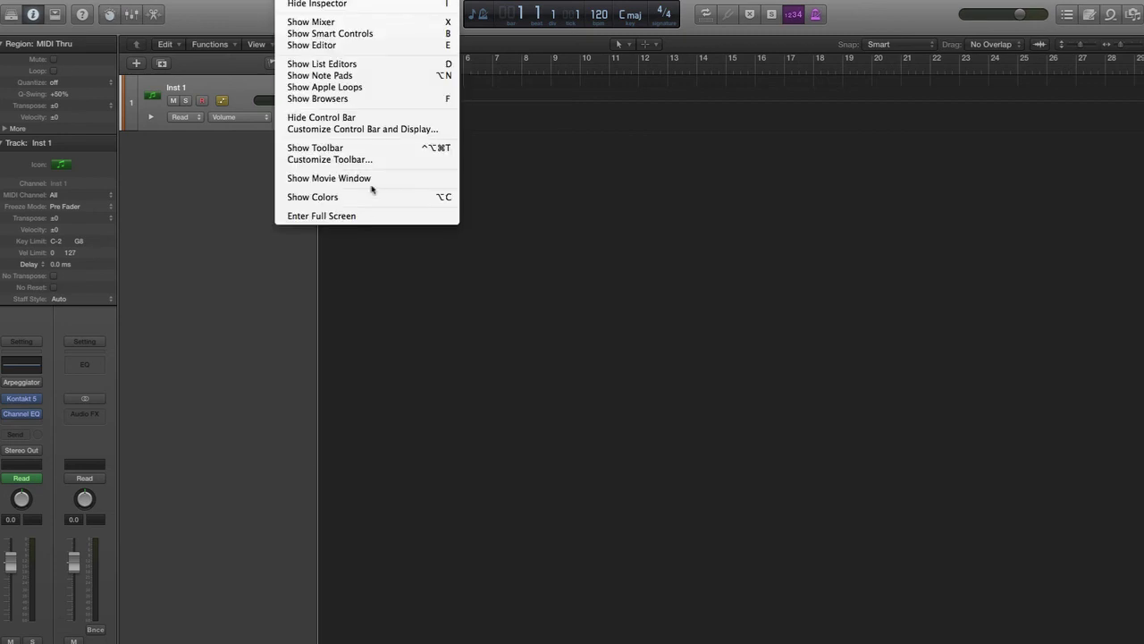
left_click(384, 33)
Open Smart Controls as a floating window, centre it, and reveal its mapping inspector
left_click(356, 0)
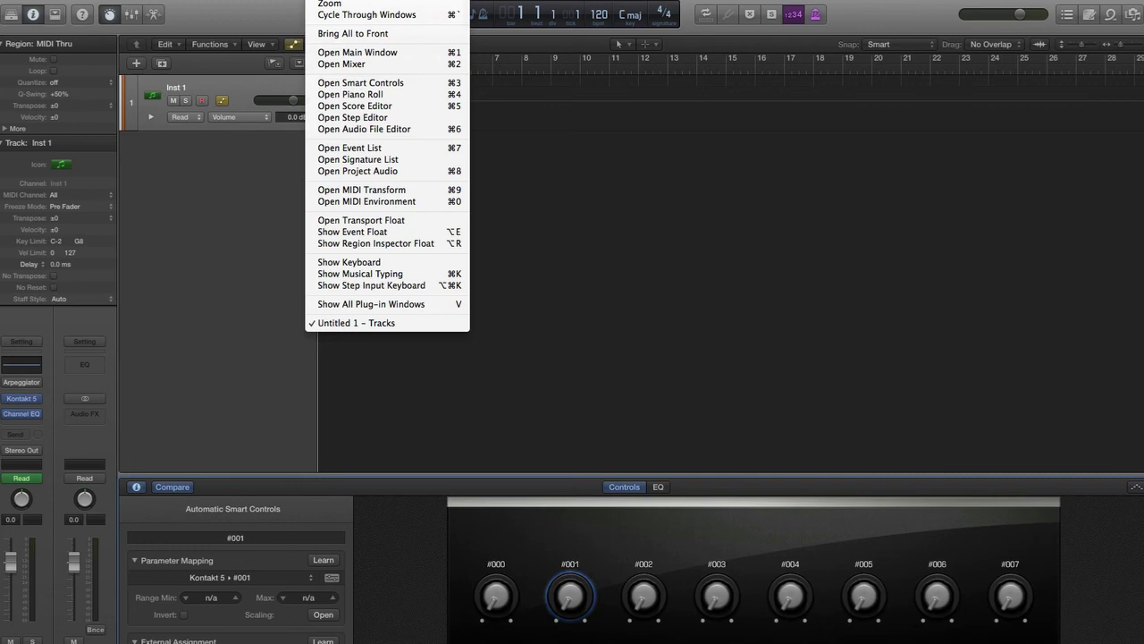
left_click(393, 83)
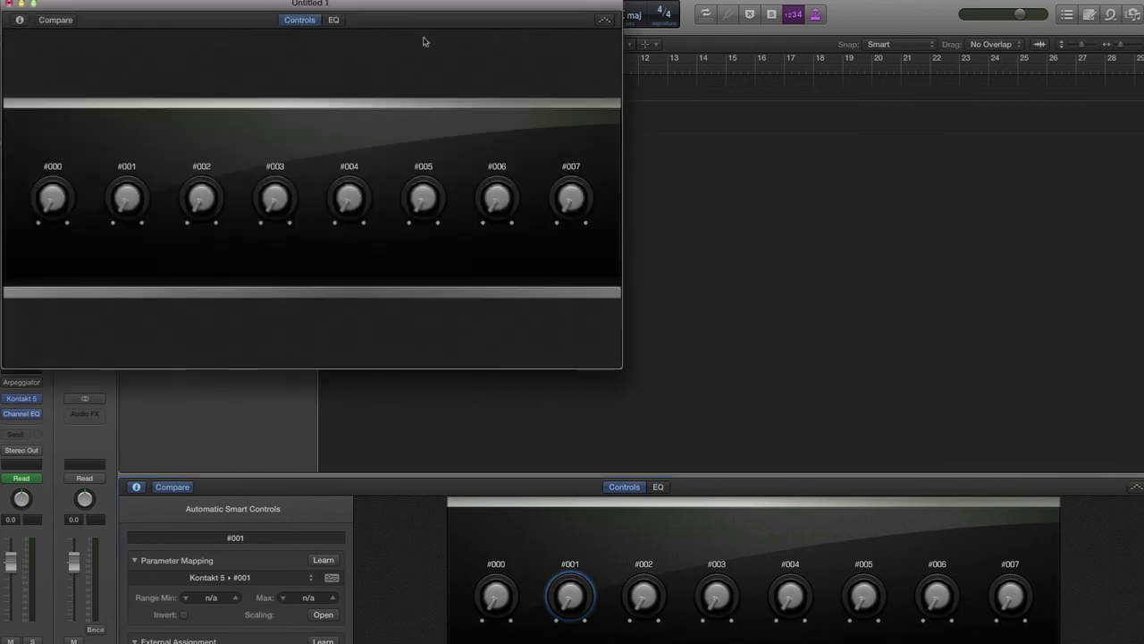
left_click_drag(387, 4, 829, 249)
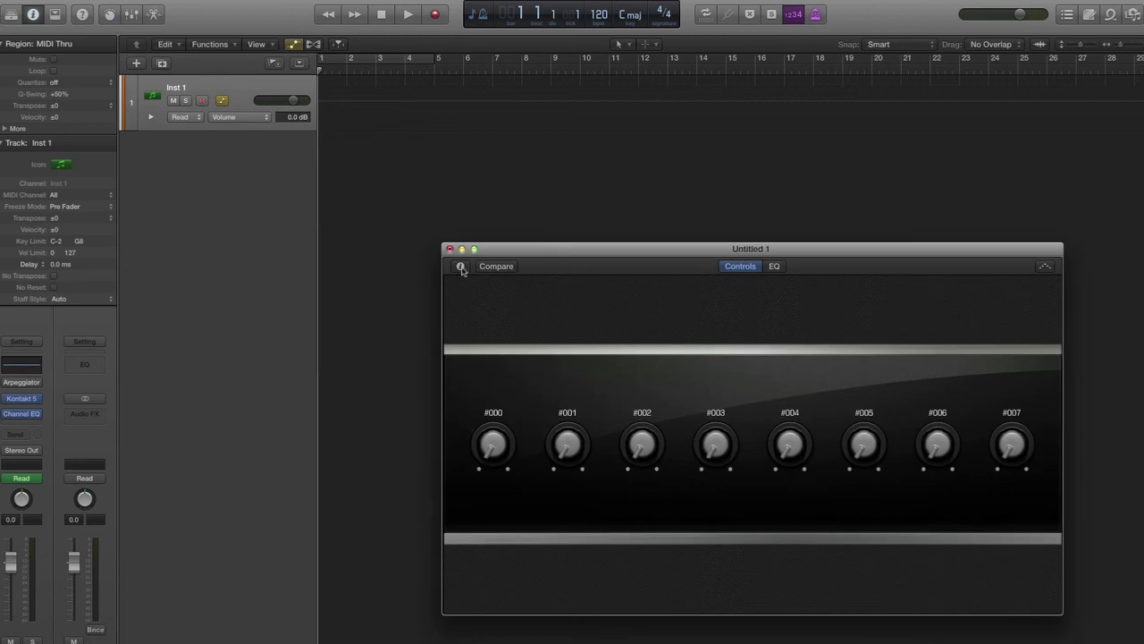
left_click(461, 267)
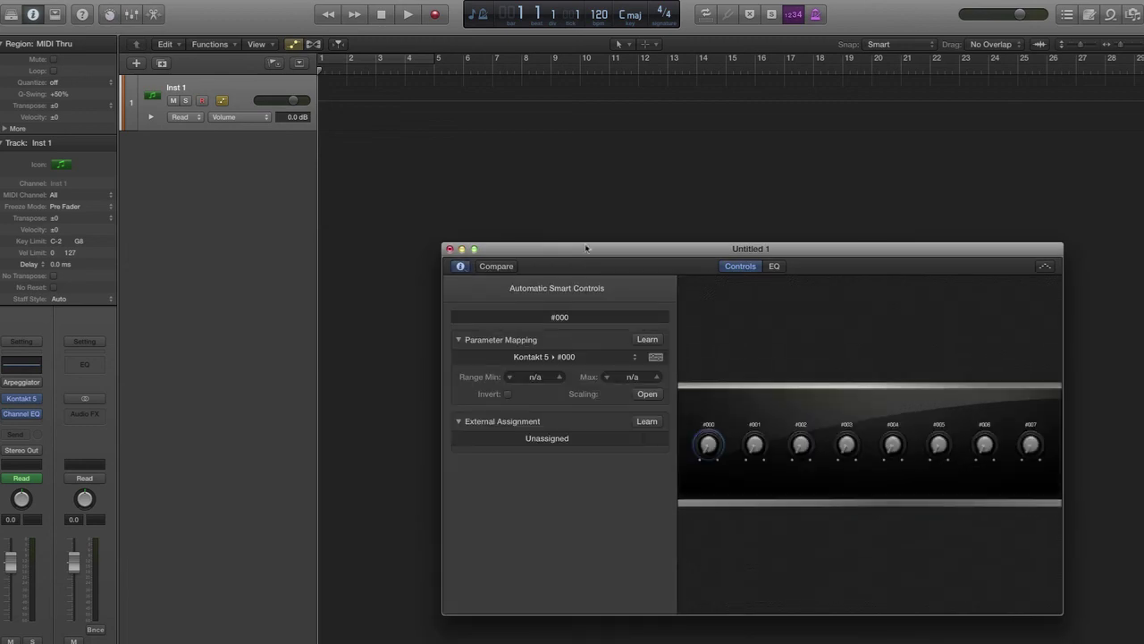
left_click_drag(599, 252, 502, 260)
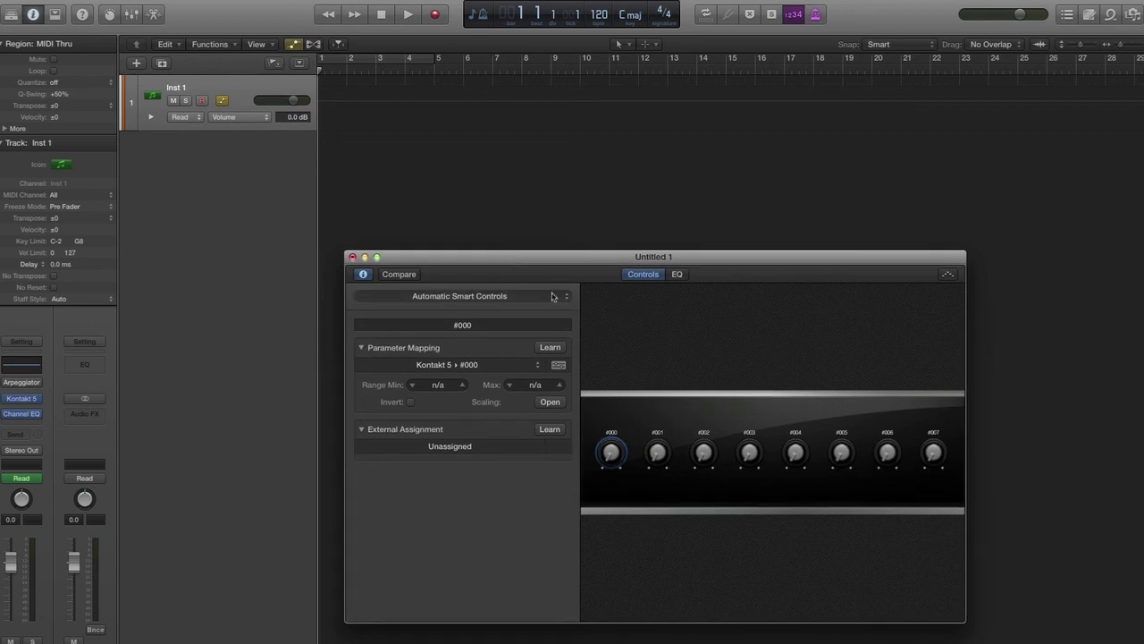
Try the Acoustic Drums, Modern Synth 12 and Modern Synth 8 Smart Controls layouts
left_click(493, 302)
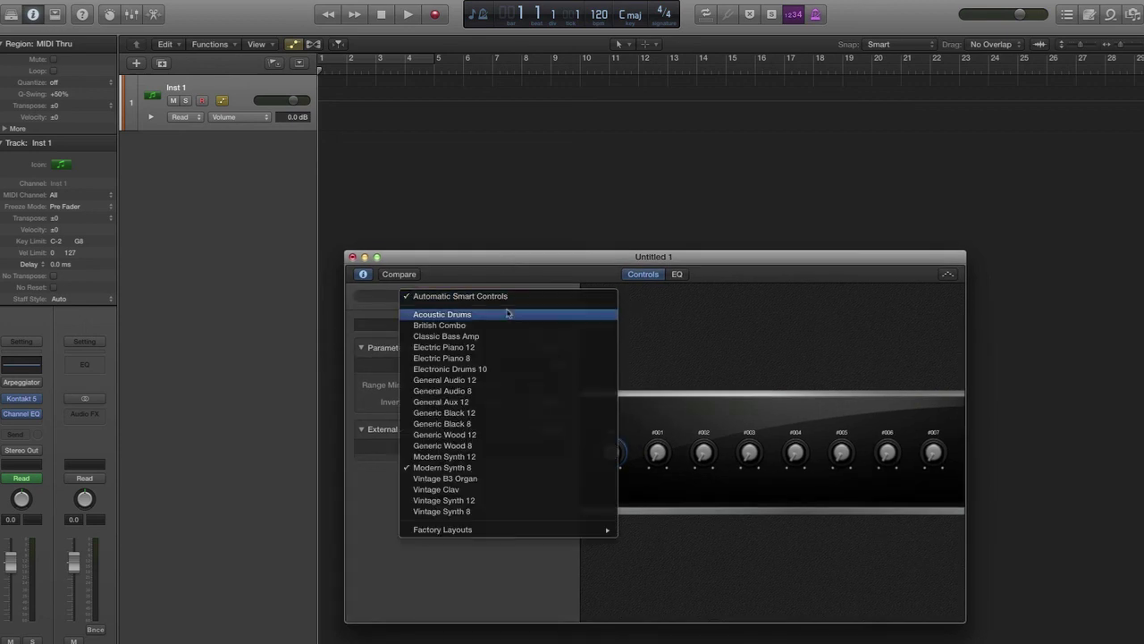
left_click(508, 317)
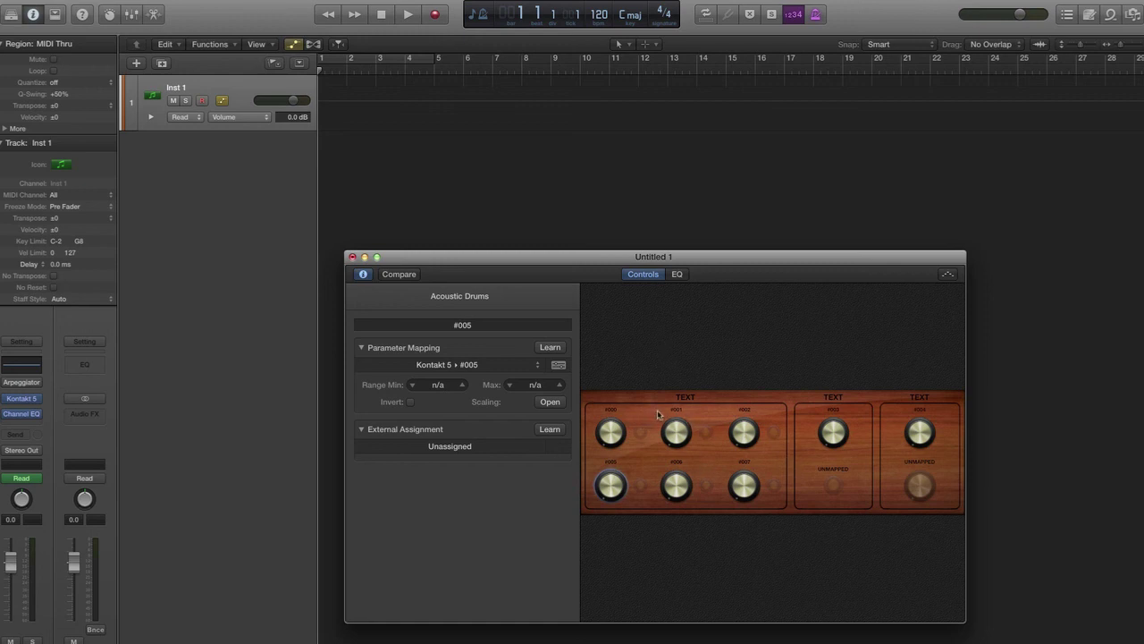
left_click(498, 294)
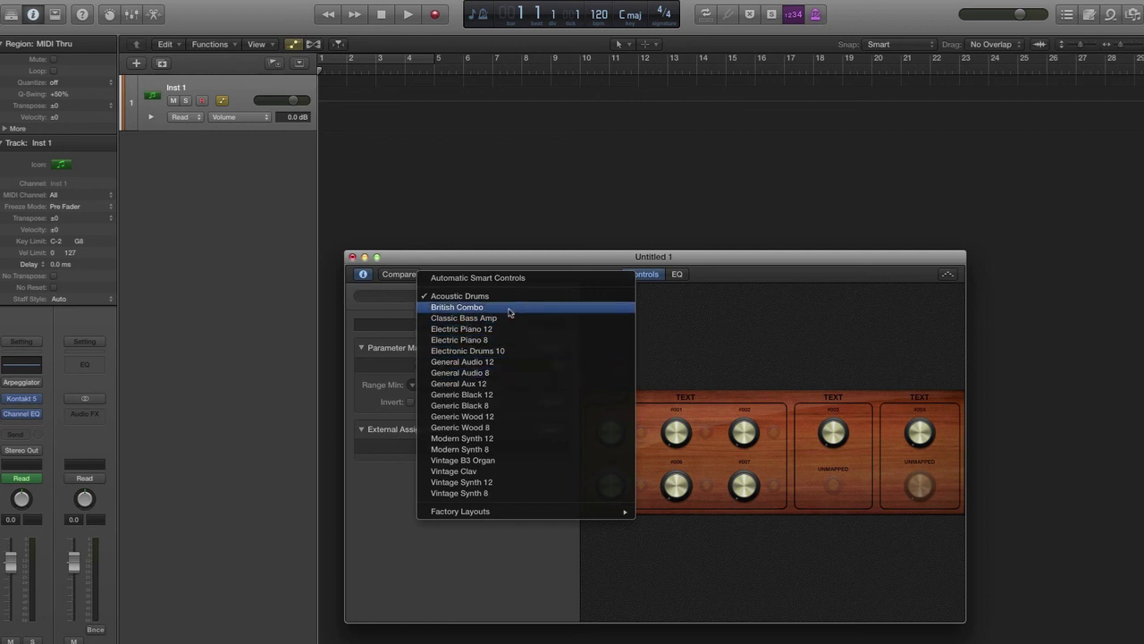
left_click(513, 439)
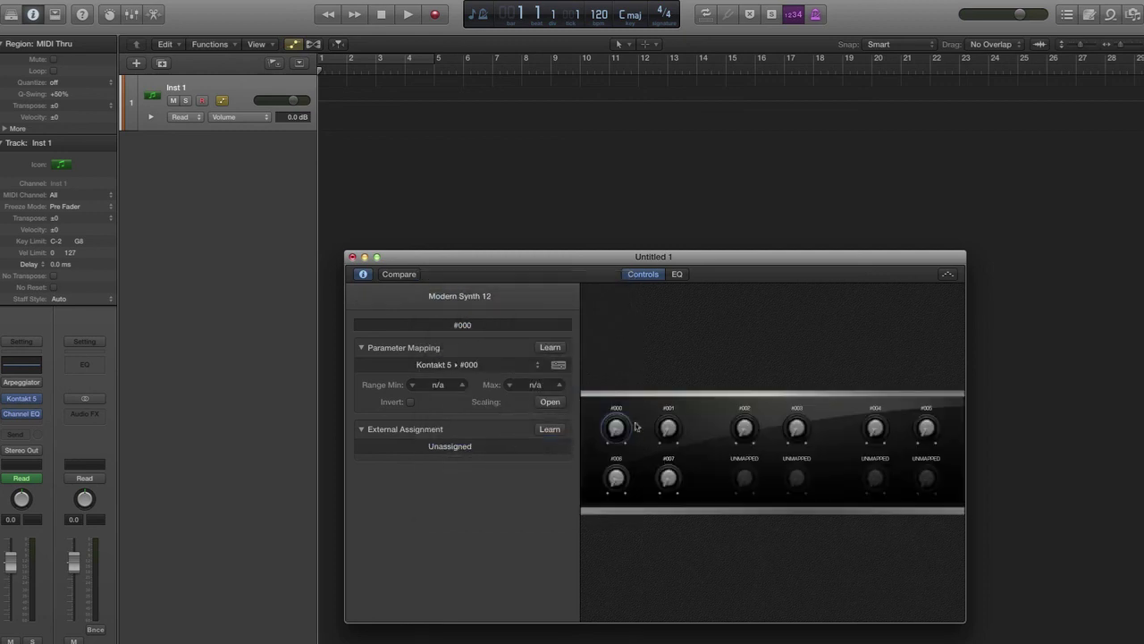
left_click(487, 298)
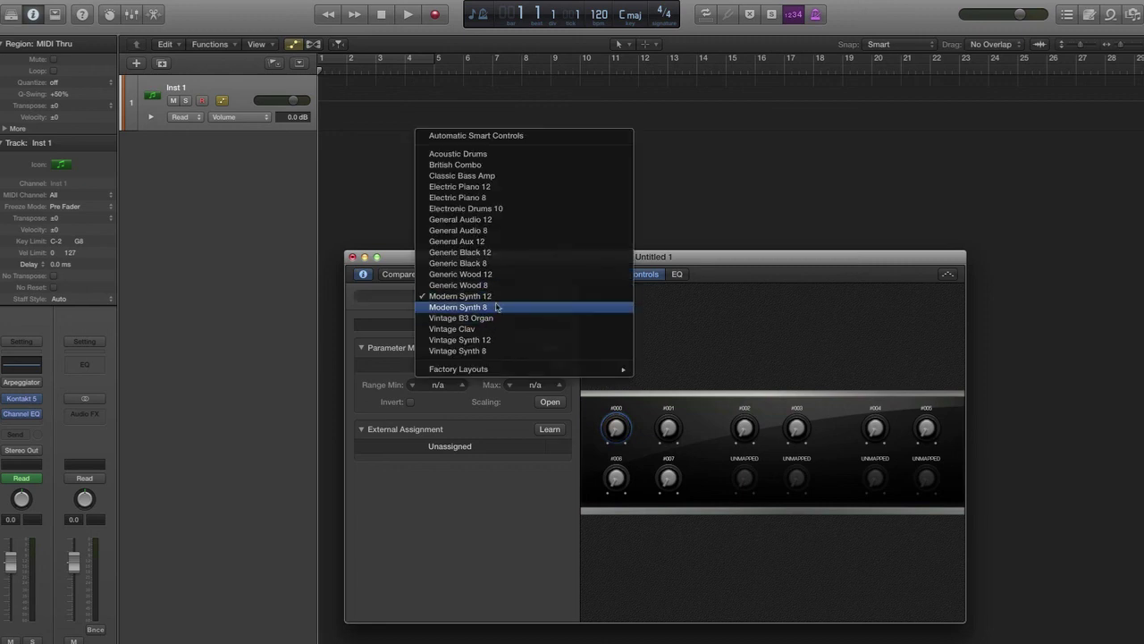
left_click(497, 307)
Switch the layout to General Audio 12 and select knob #000 to inspect its mapping
left_click(496, 301)
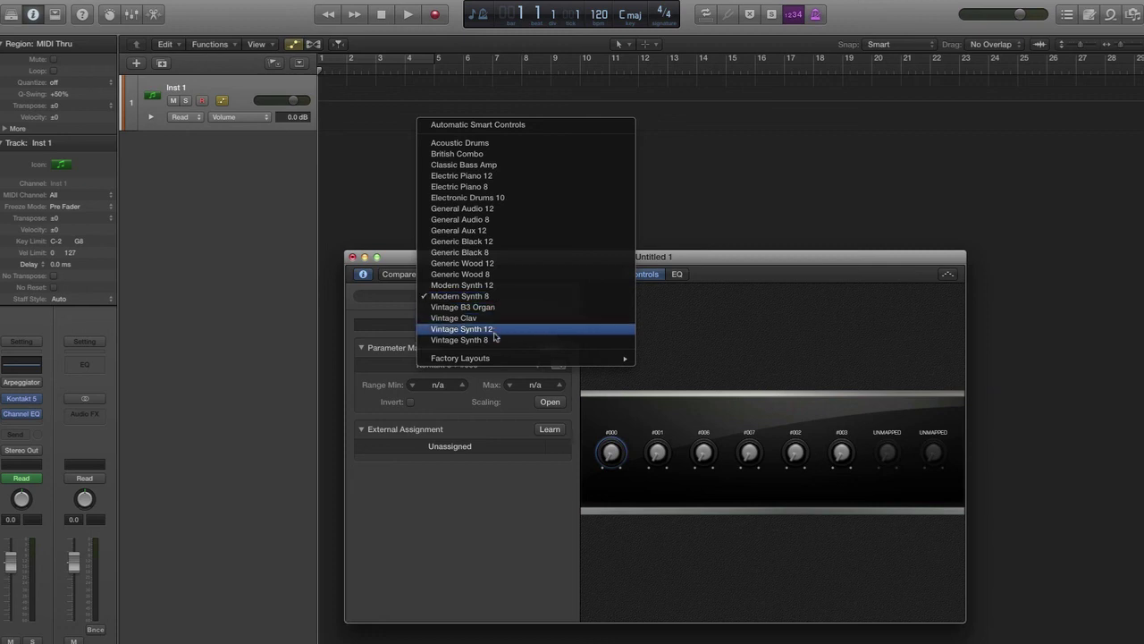
mouse_move(497, 360)
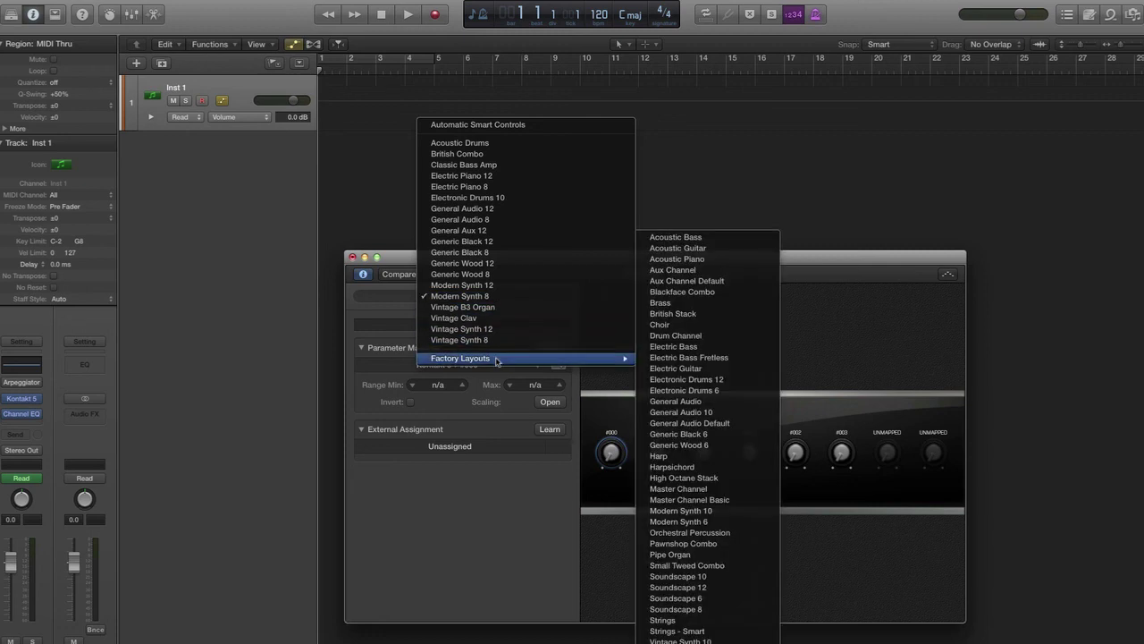
left_click(510, 209)
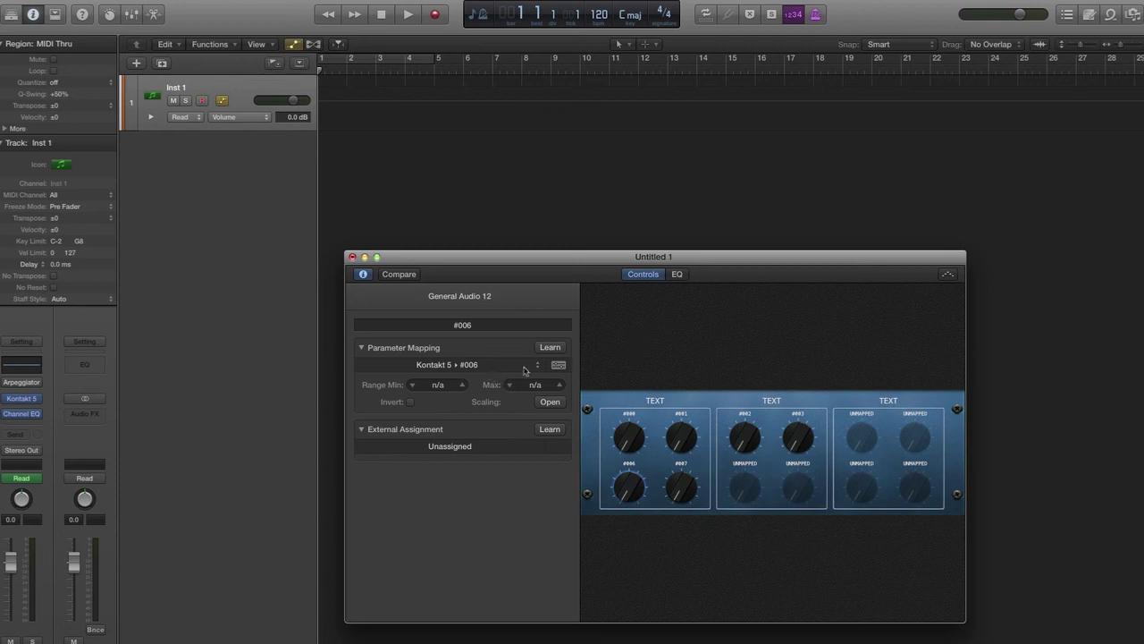
left_click(624, 435)
Delete all patch mappings via knob #000's mapping options, leaving every knob Unmapped
left_click(483, 368)
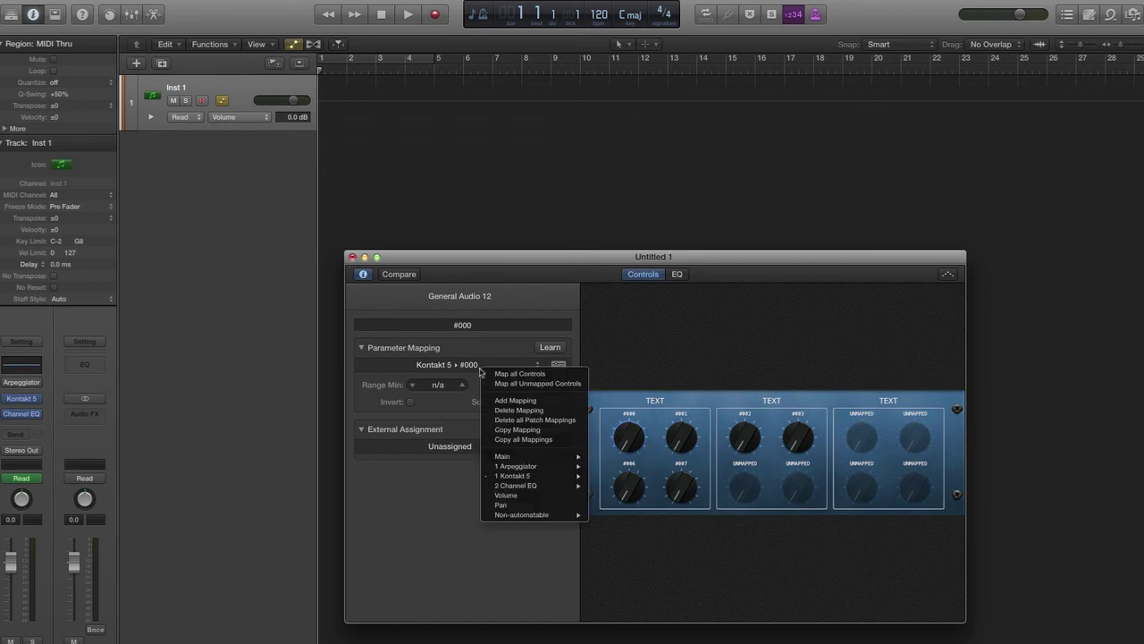
left_click(474, 343)
left_click(539, 364)
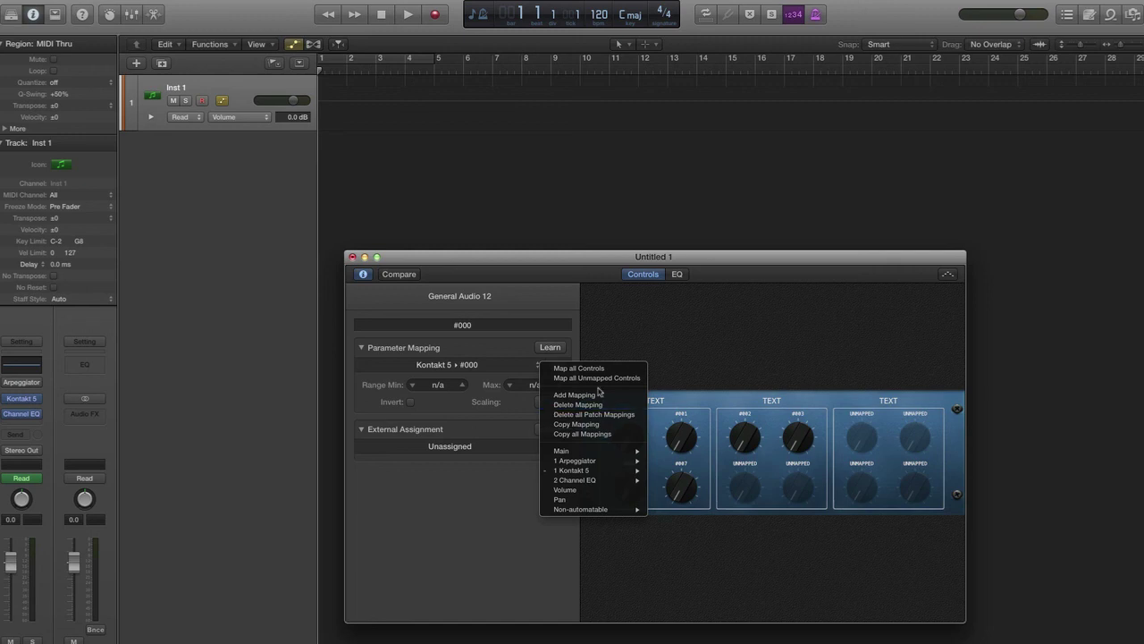
mouse_move(607, 471)
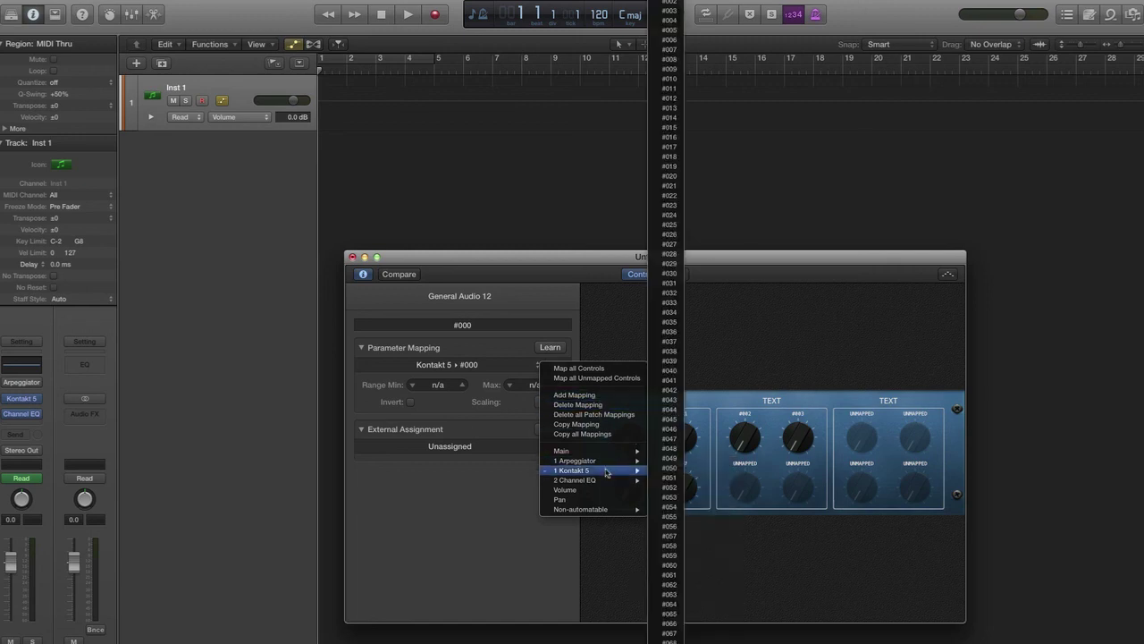
left_click(508, 493)
left_click(537, 366)
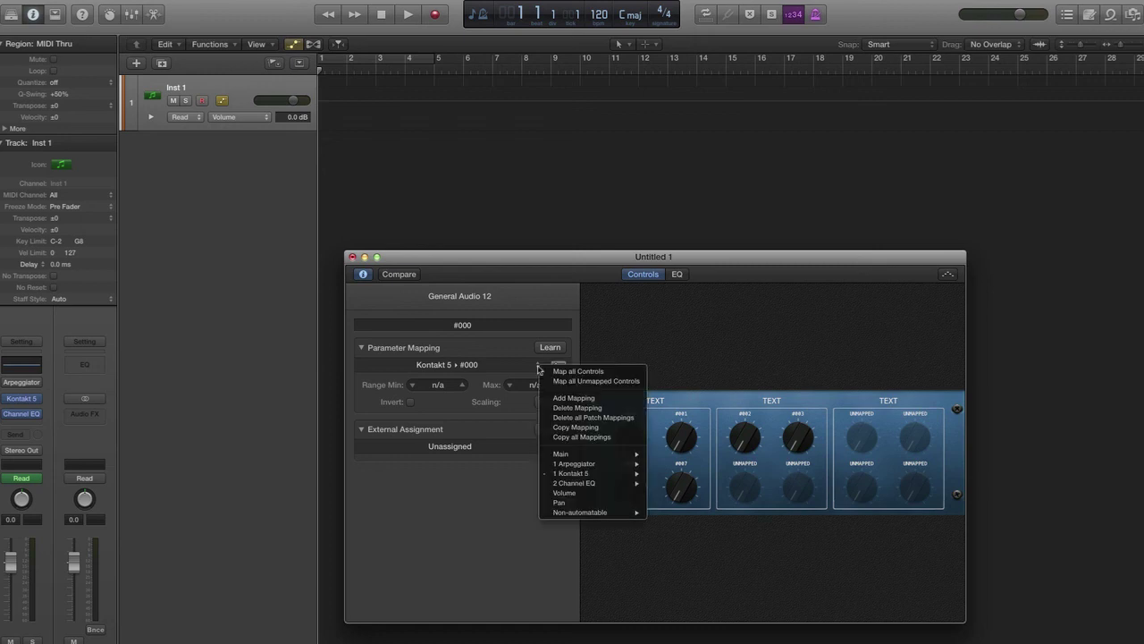
left_click(494, 499)
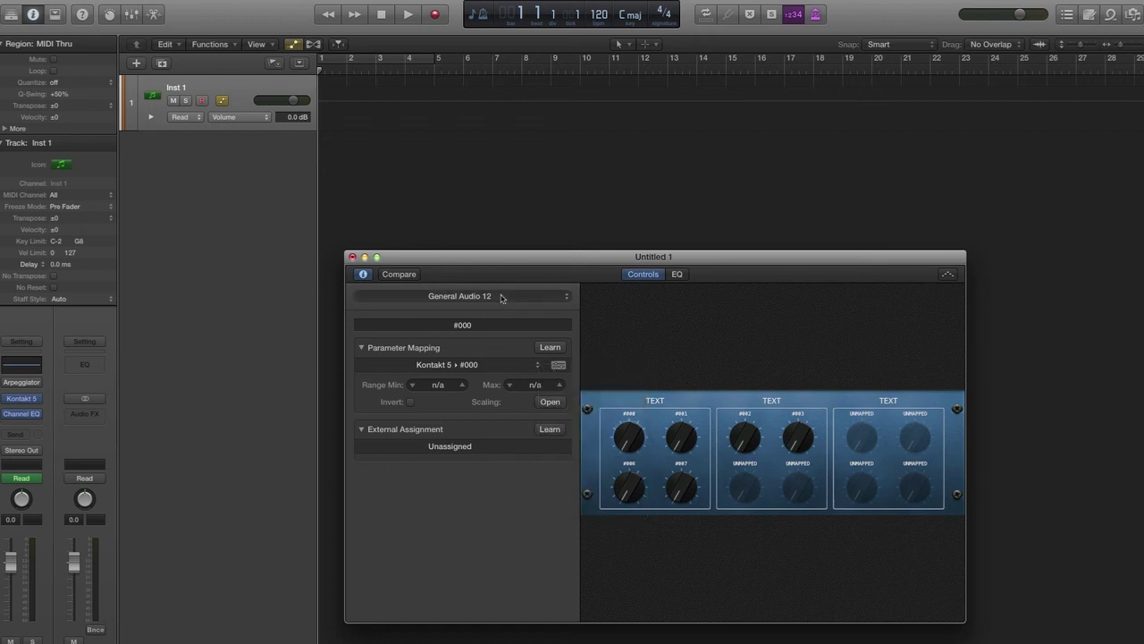
left_click(538, 367)
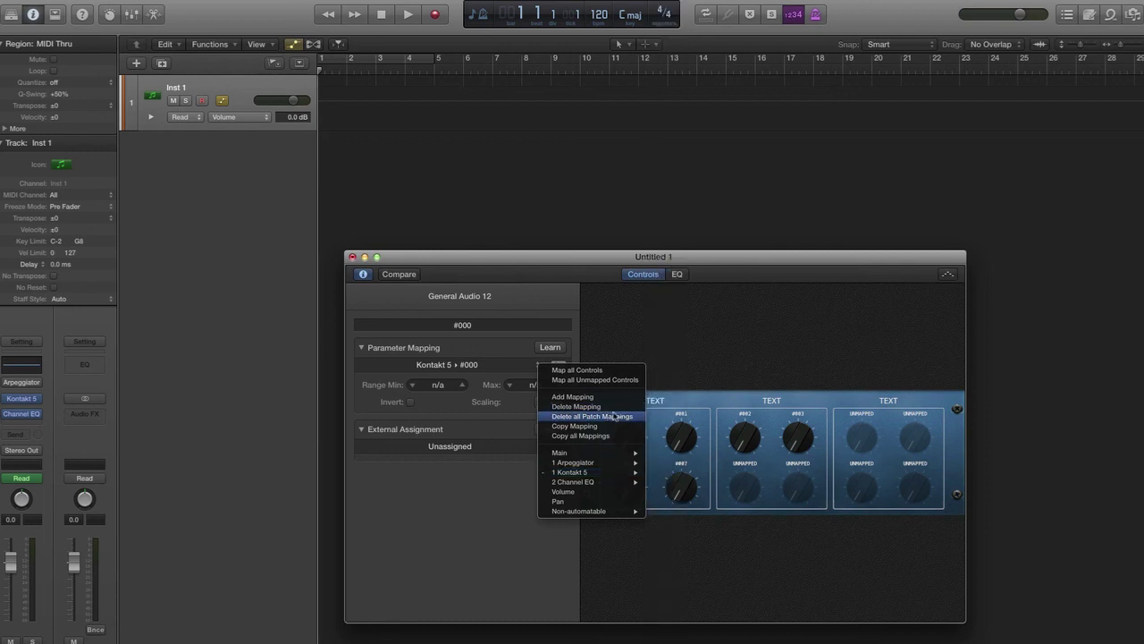
left_click(617, 416)
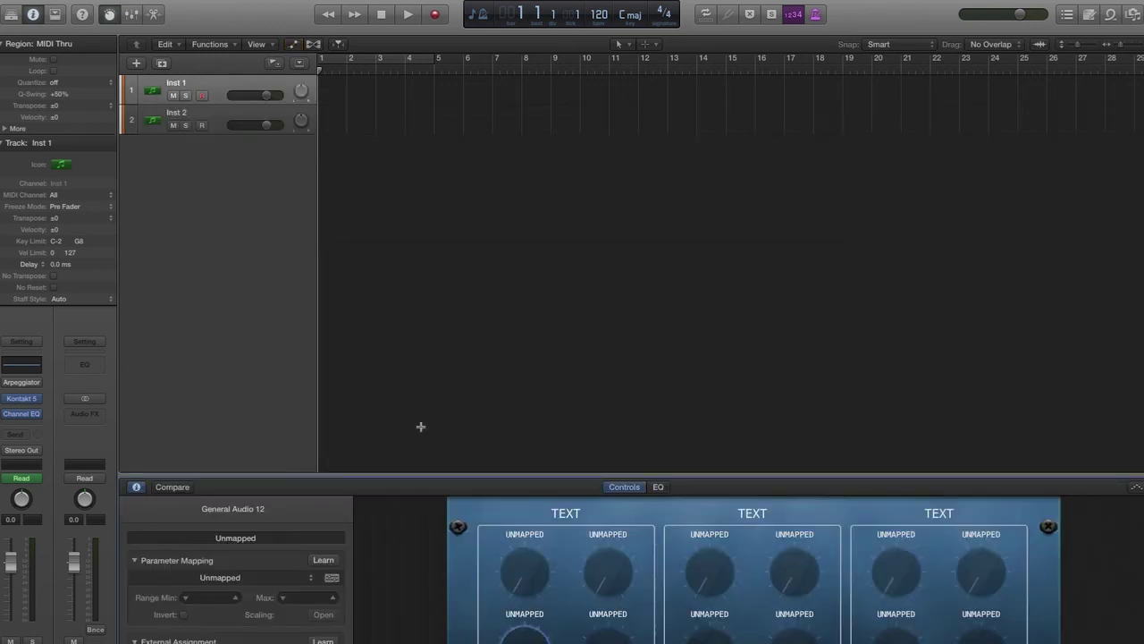
Delete the Inst 2 track using its context menu
left_click(225, 117)
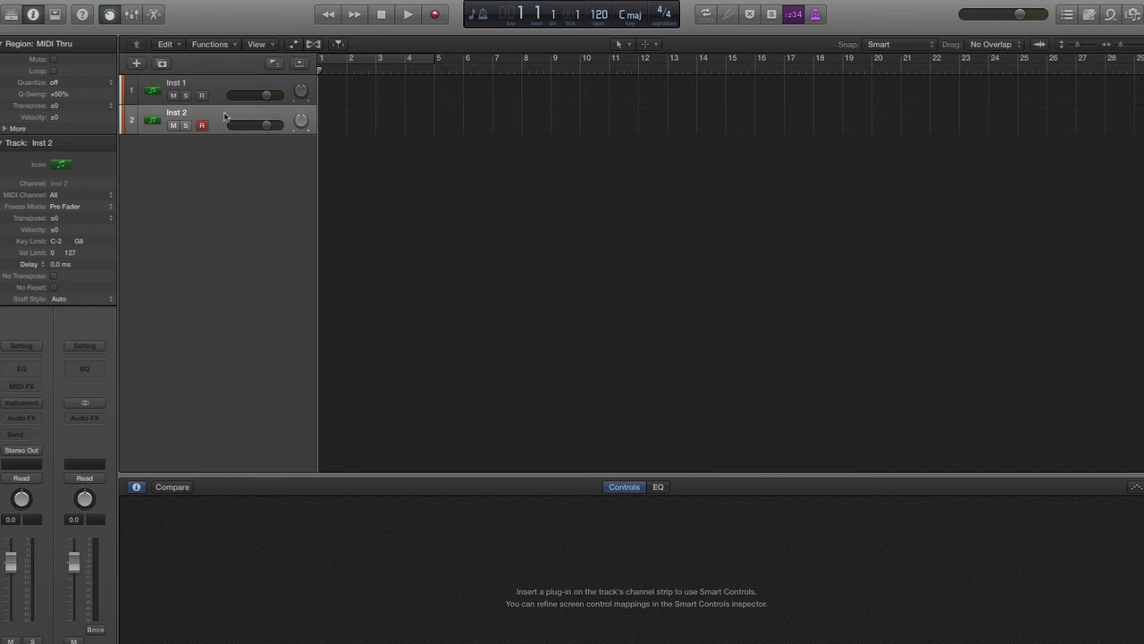
right_click(225, 116)
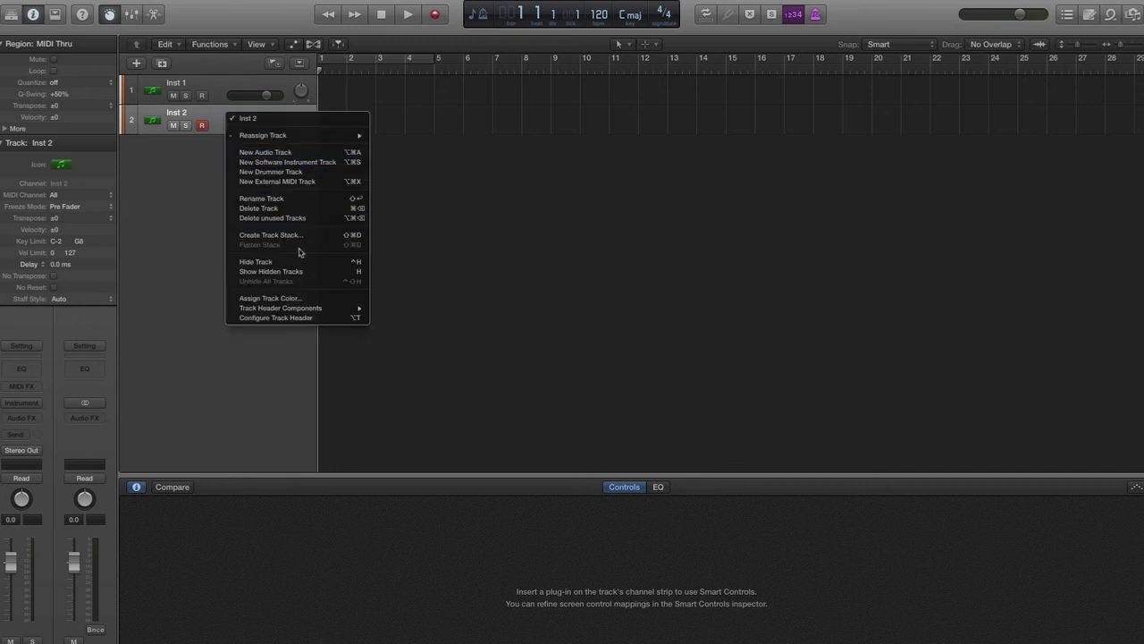
left_click(296, 209)
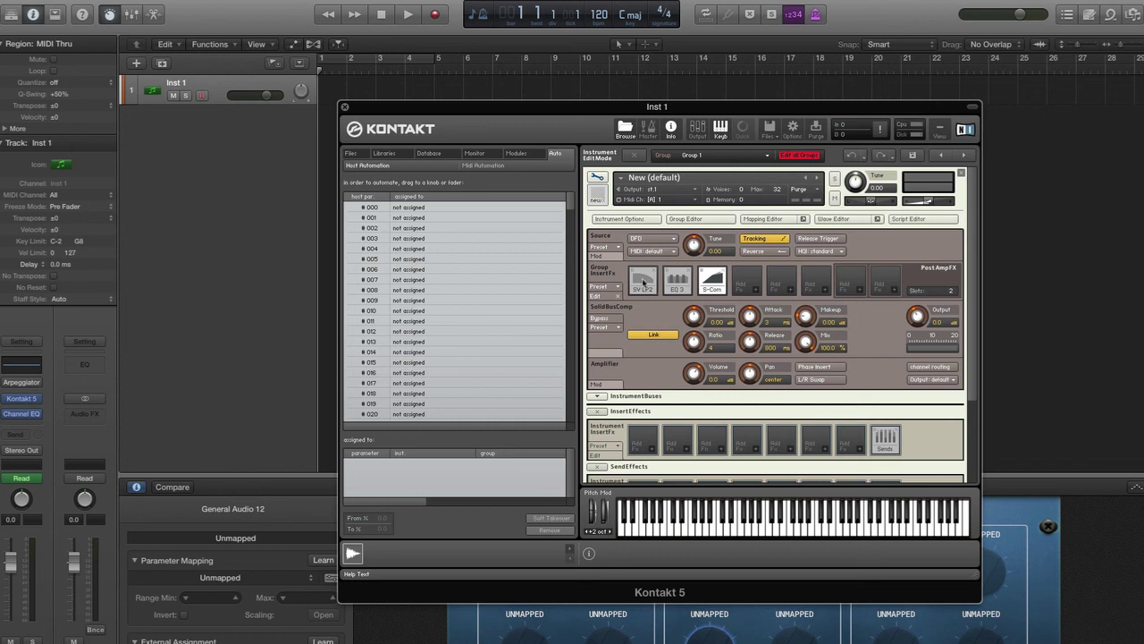
Browse the SV LP2, EQ 3 and SolidBusComp settings, ending on the SV LP2 filter
left_click(644, 282)
left_click(677, 282)
left_click(713, 282)
left_click(640, 284)
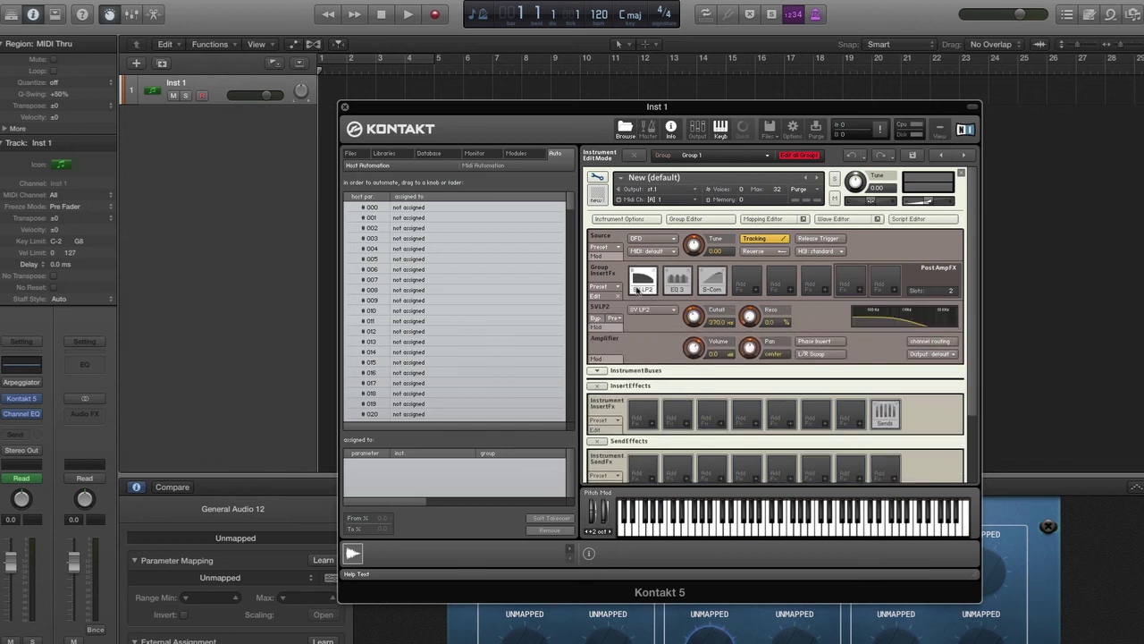
left_click(676, 280)
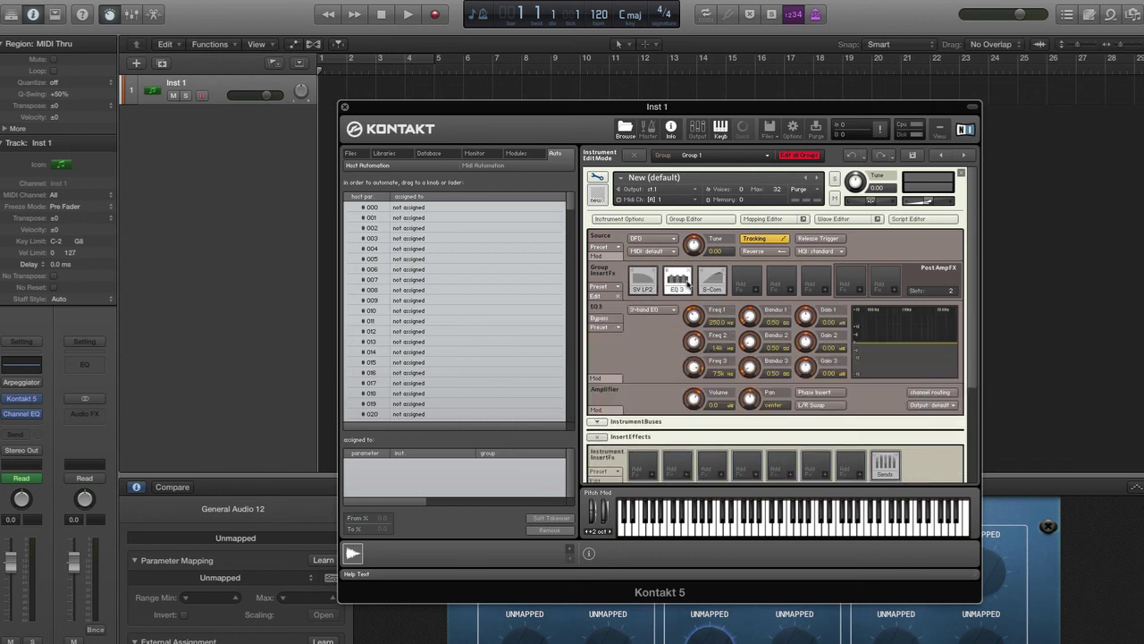
left_click(643, 286)
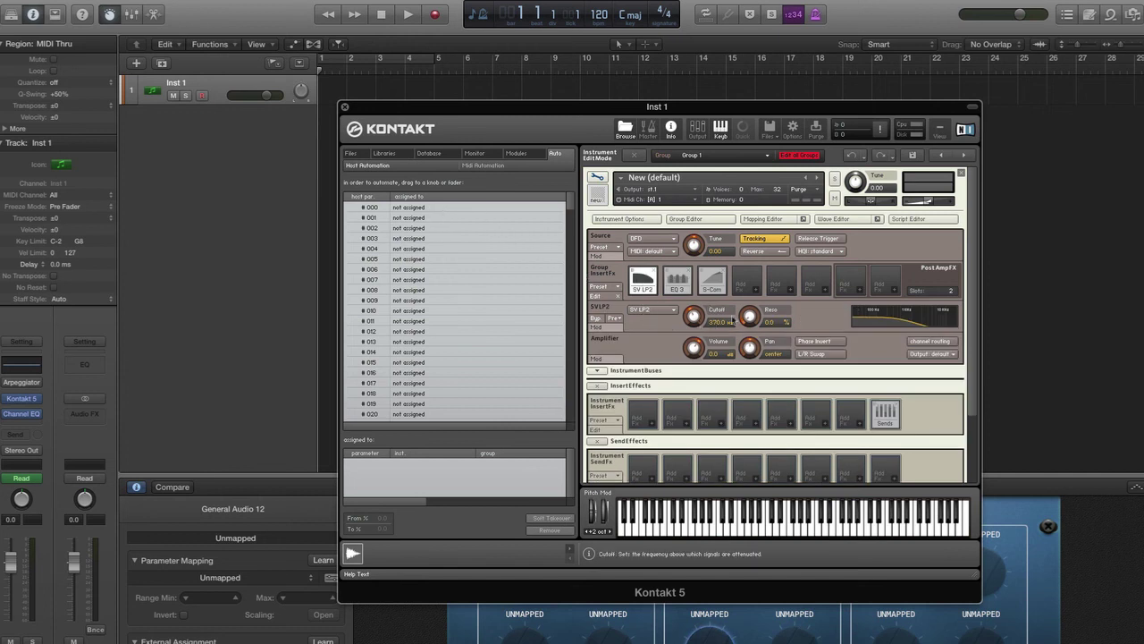
Assign host automation slot #000 to the SV LP2 Cutoff knob and scroll the slot list
left_click(413, 209)
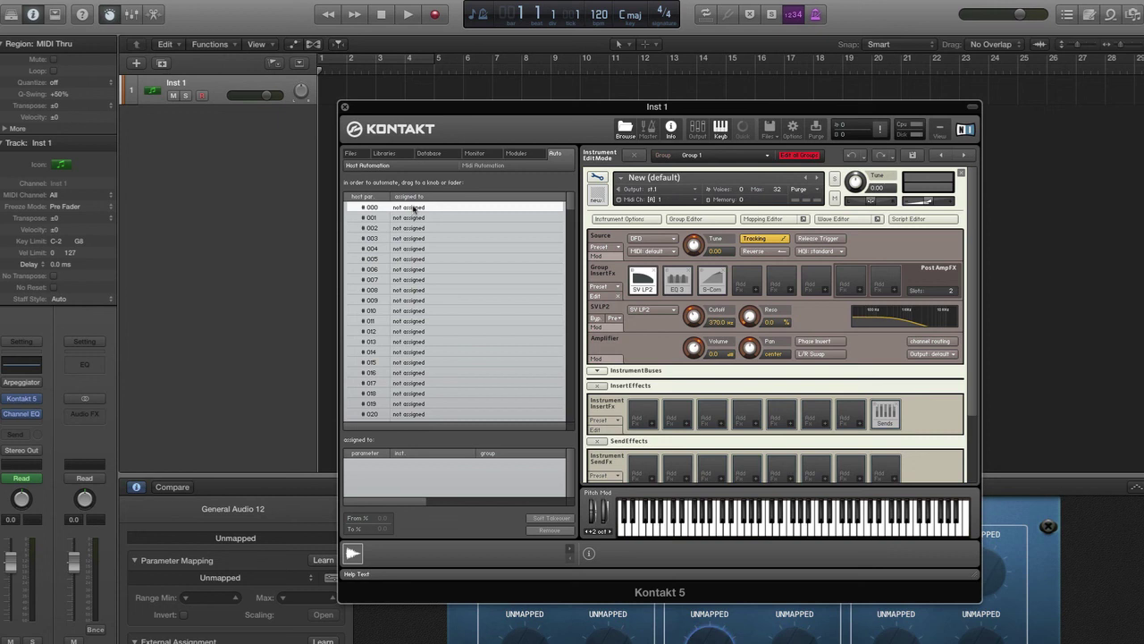
left_click_drag(674, 288, 696, 318)
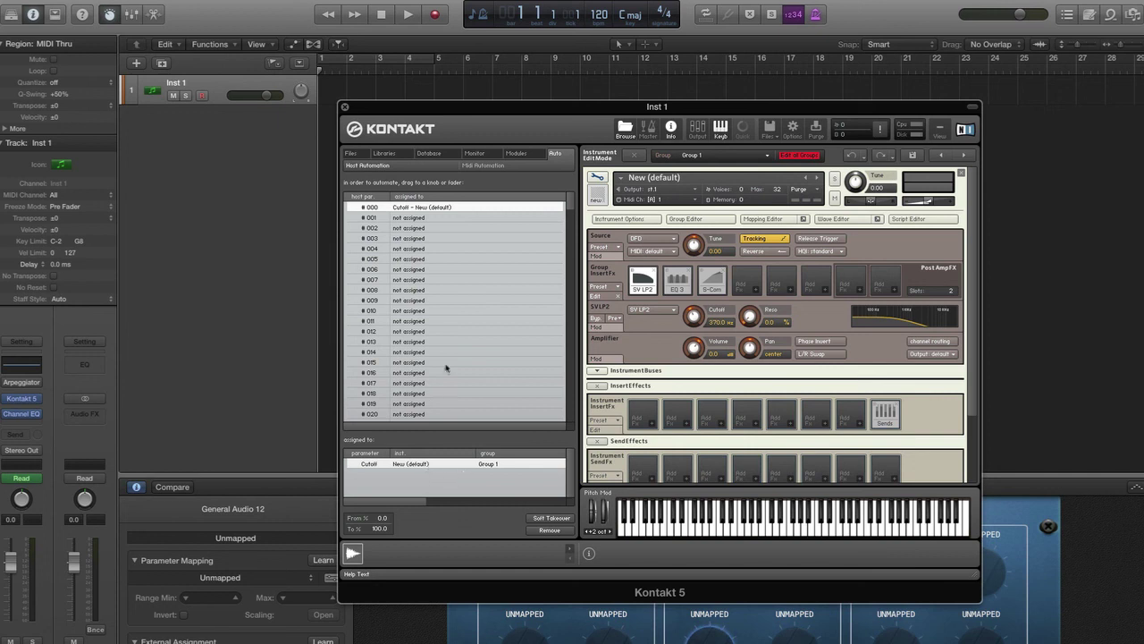
scroll(446, 367, "down", 20)
scroll(446, 366, "down", 10)
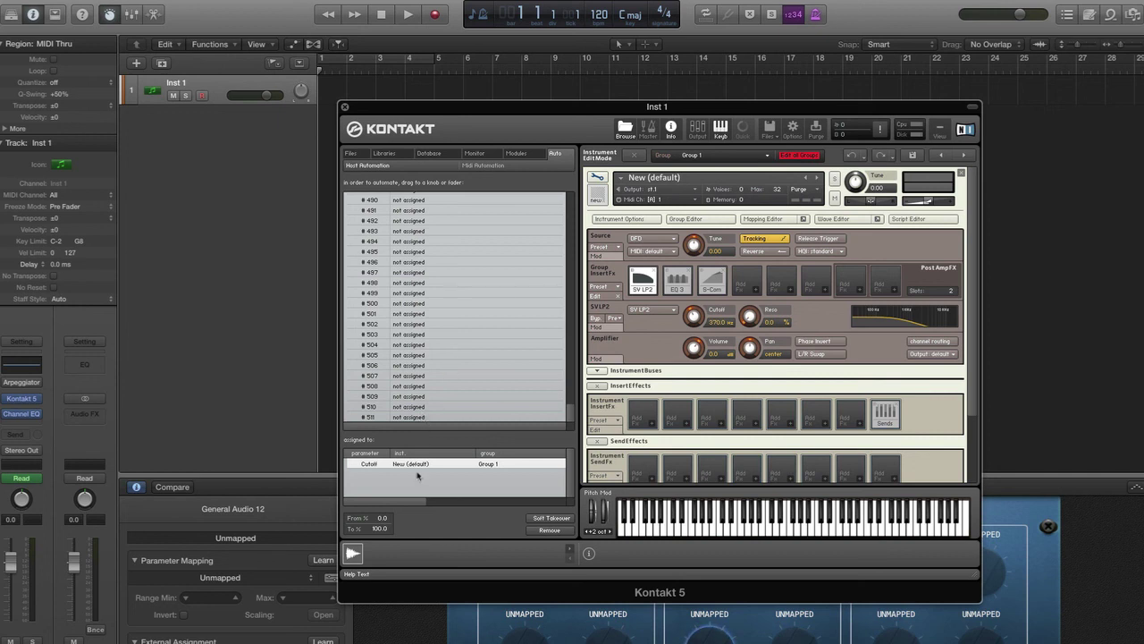
Show Inst 1's automation lanes and browse the Kontakt 5 automatable parameter list
left_click(221, 88)
key("a")
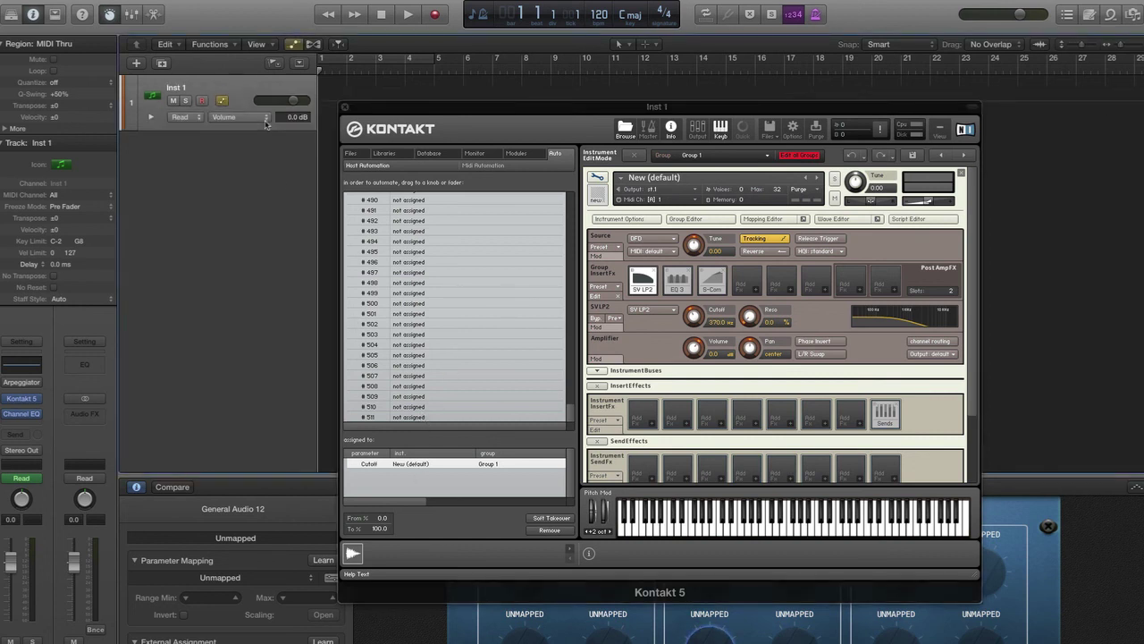
left_click(201, 118)
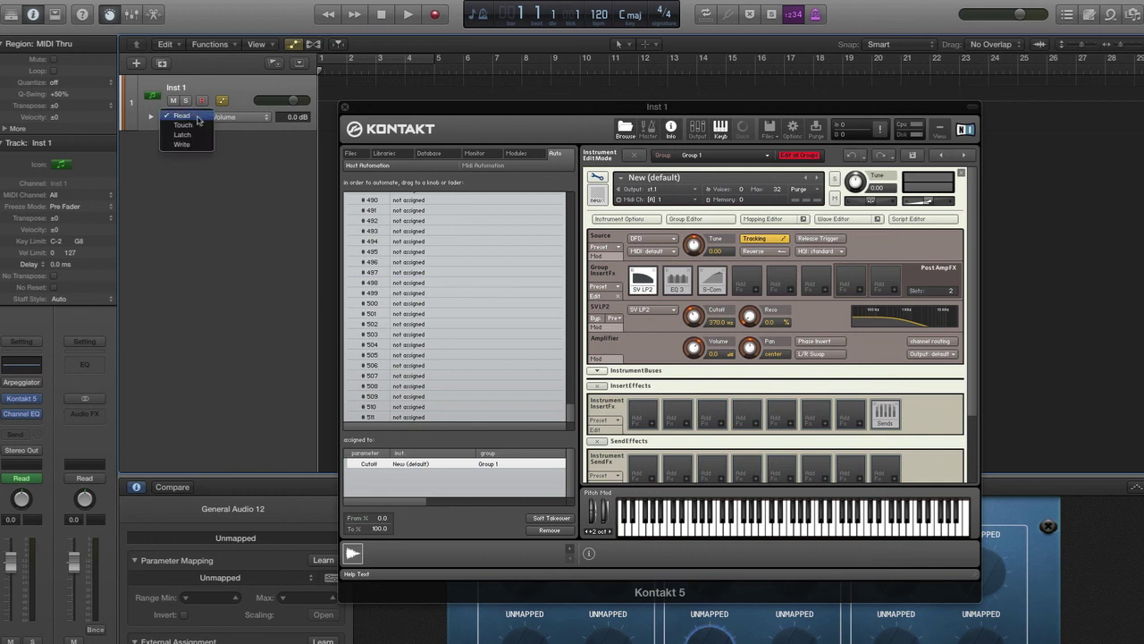
left_click(242, 118)
left_click(242, 119)
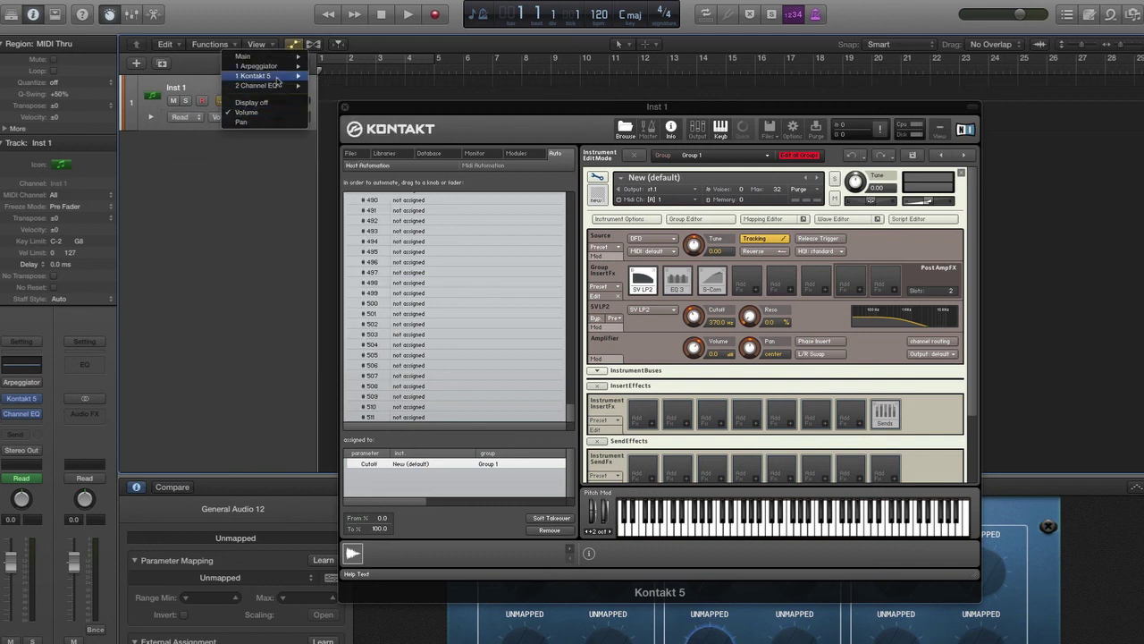
mouse_move(277, 77)
scroll(363, 326, "down", 20)
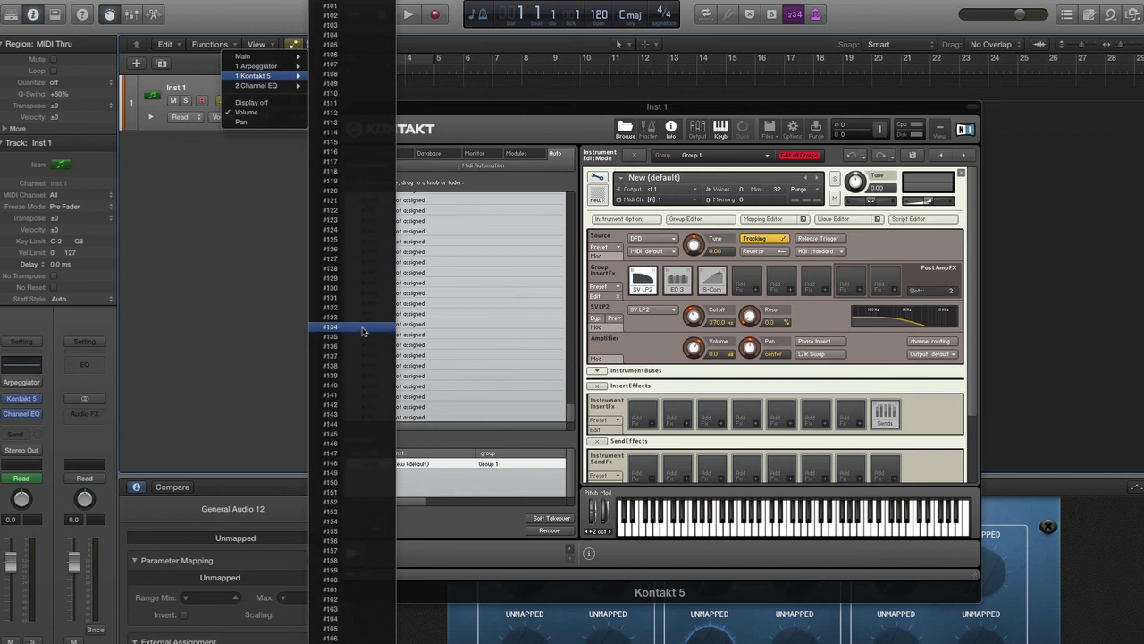
scroll(363, 331, "down", 10)
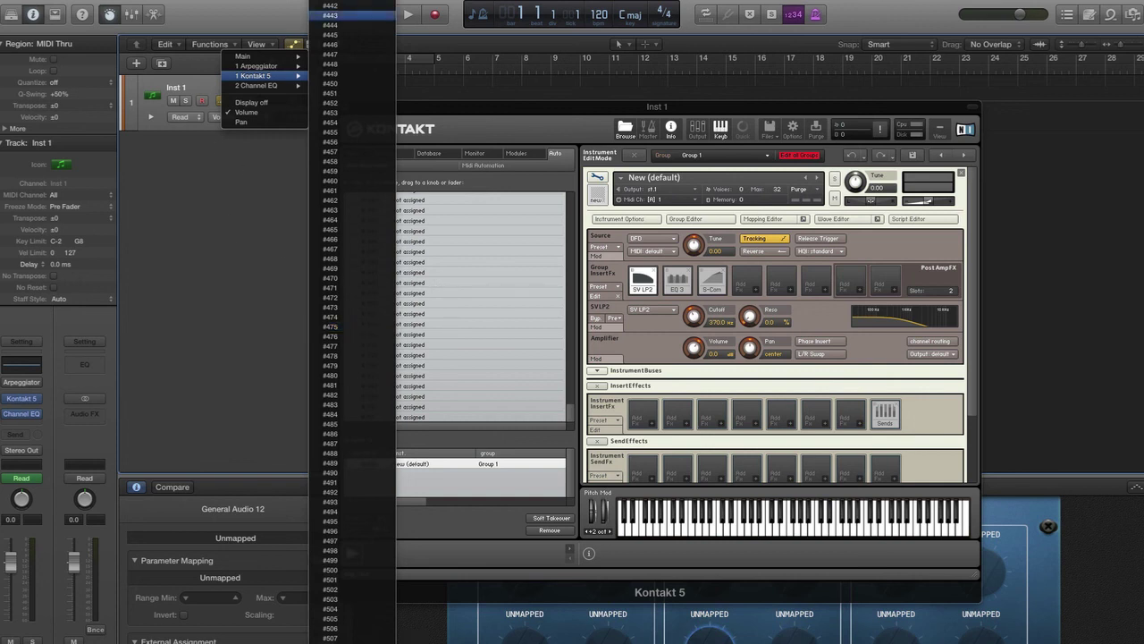
key("Escape")
Remove the Cutoff assignment from Kontakt host automation slot #000
left_click(409, 282)
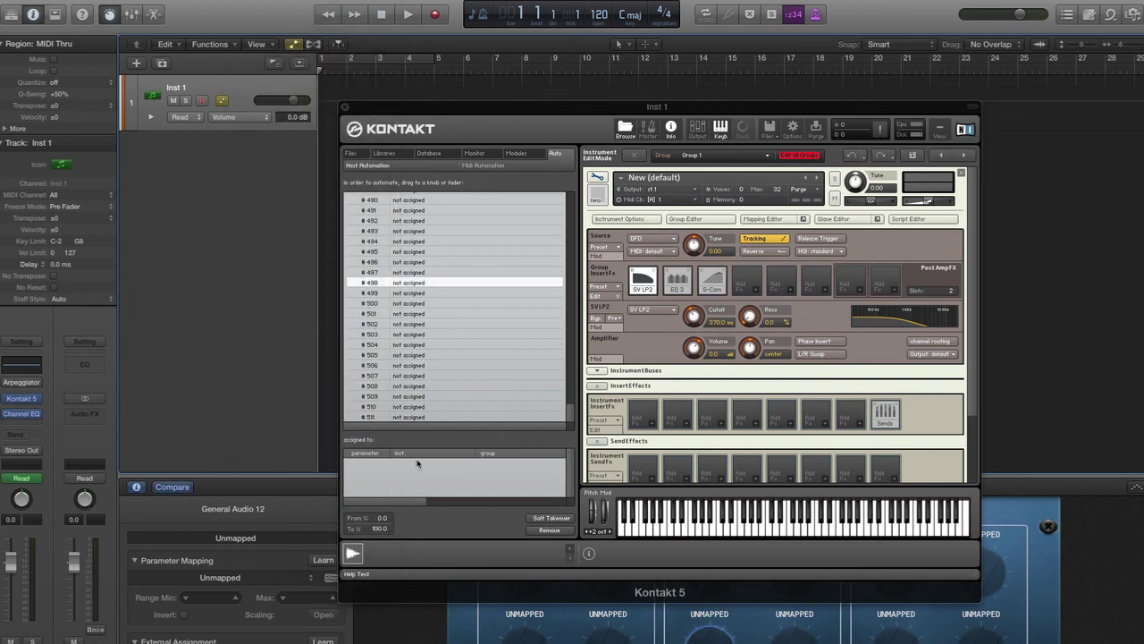
scroll(450, 282, "up", 20)
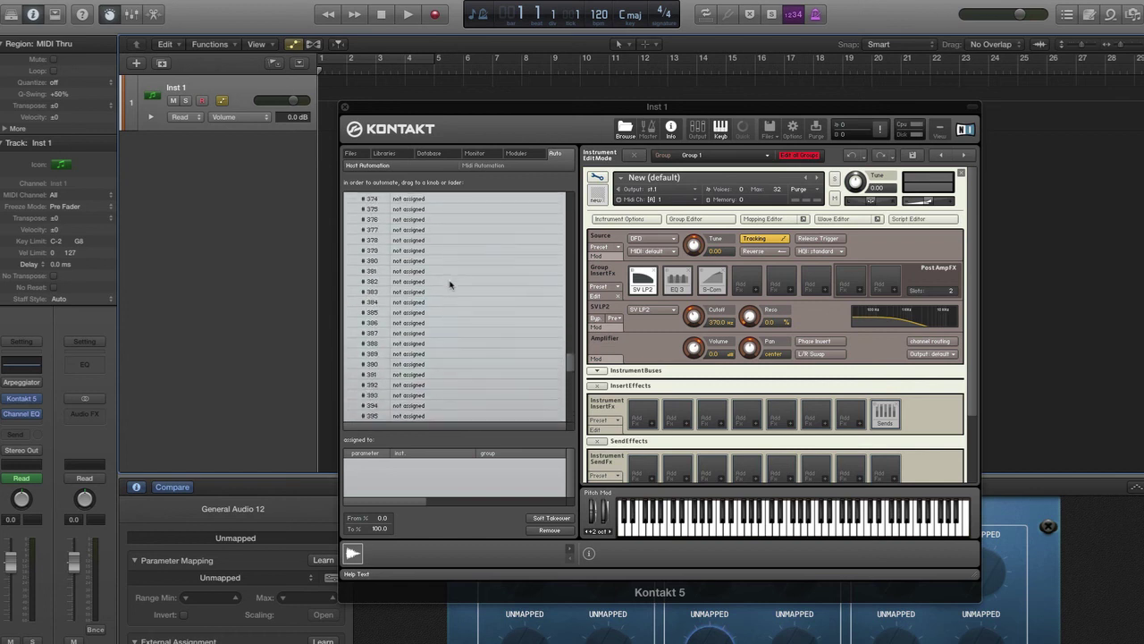
scroll(528, 287, "up", 20)
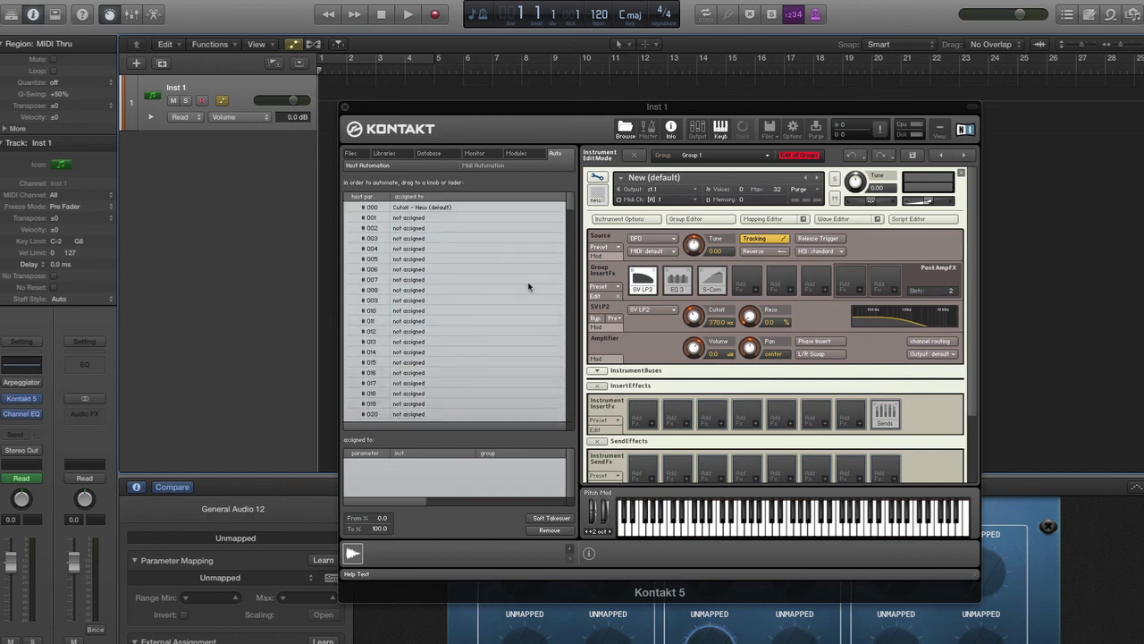
left_click(448, 208)
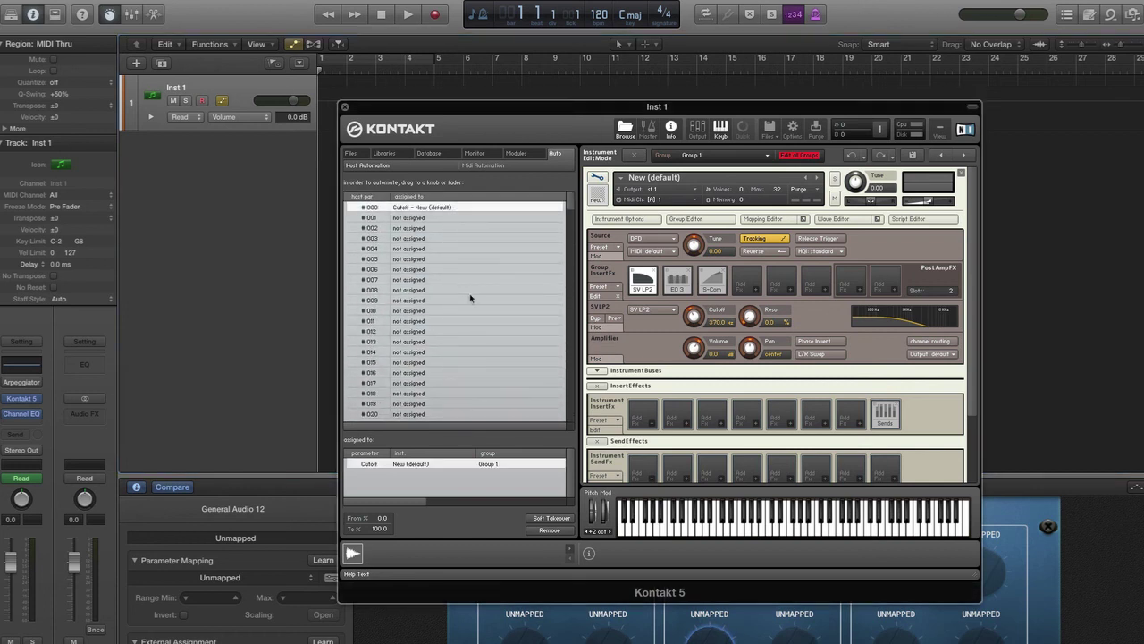
left_click(550, 531)
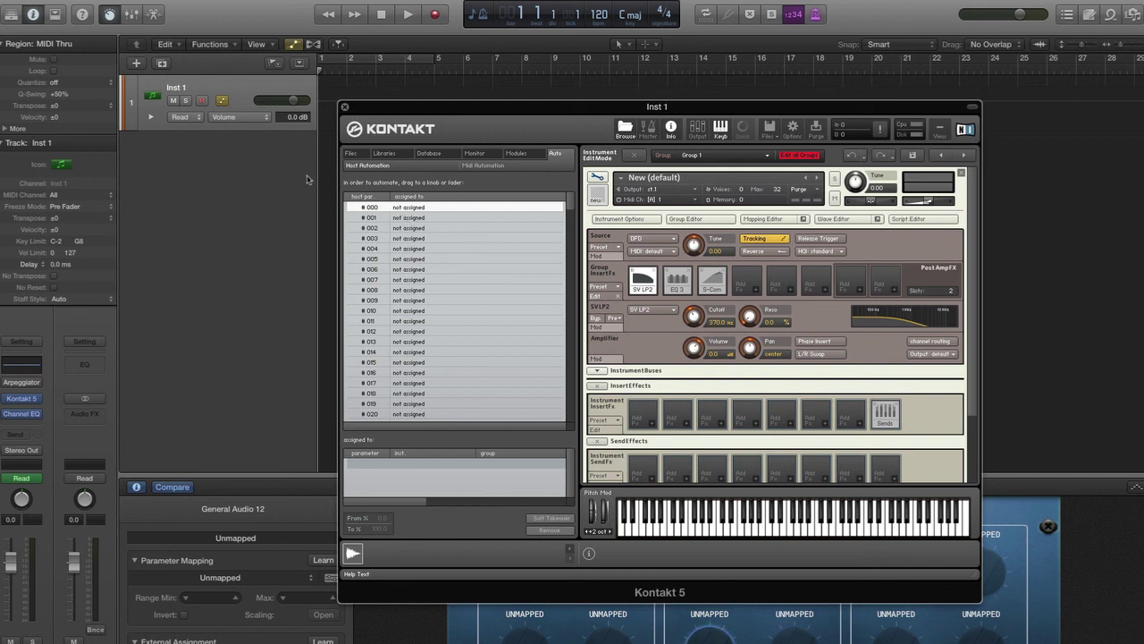
left_click(260, 154)
Set the track automation to a Kontakt 5 parameter and add a lane for #001
left_click(254, 119)
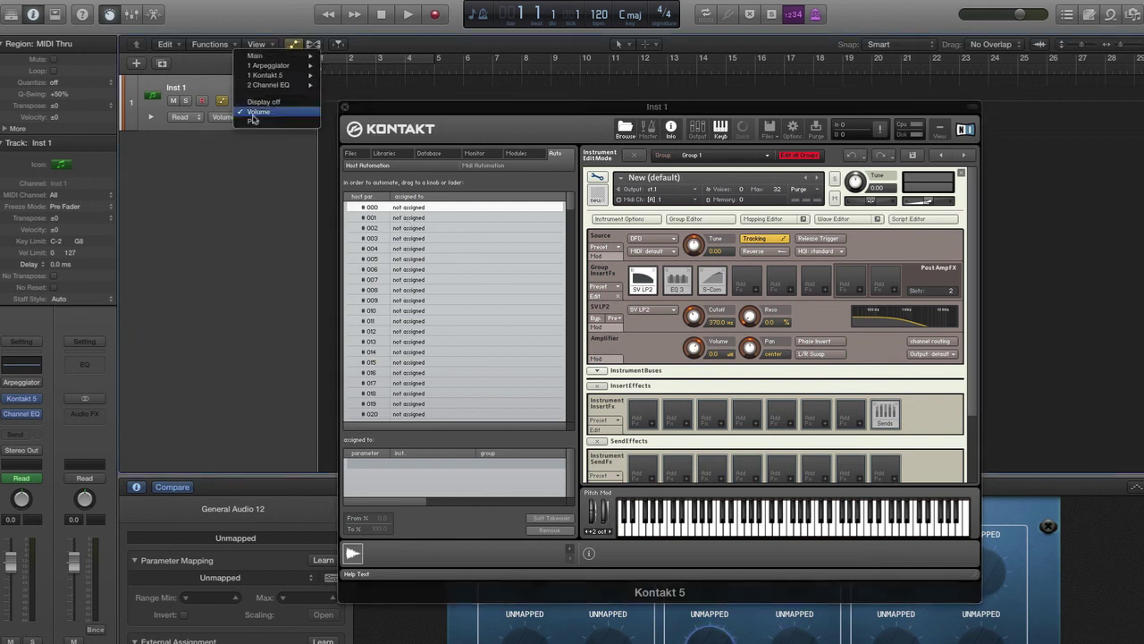
left_click(248, 186)
left_click(254, 118)
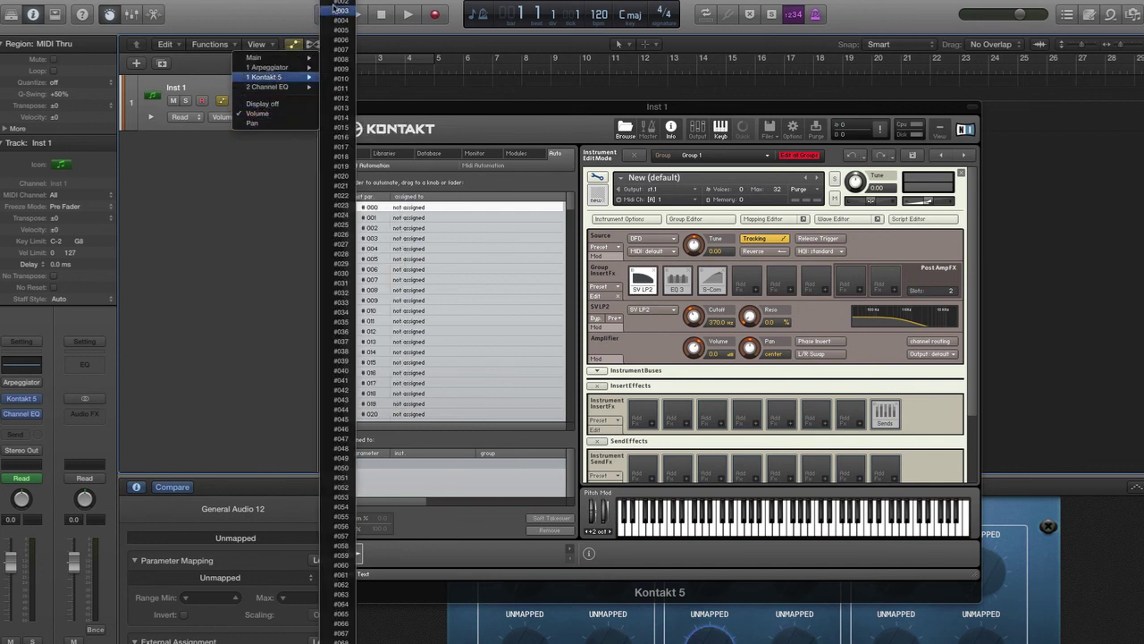
left_click(340, 18)
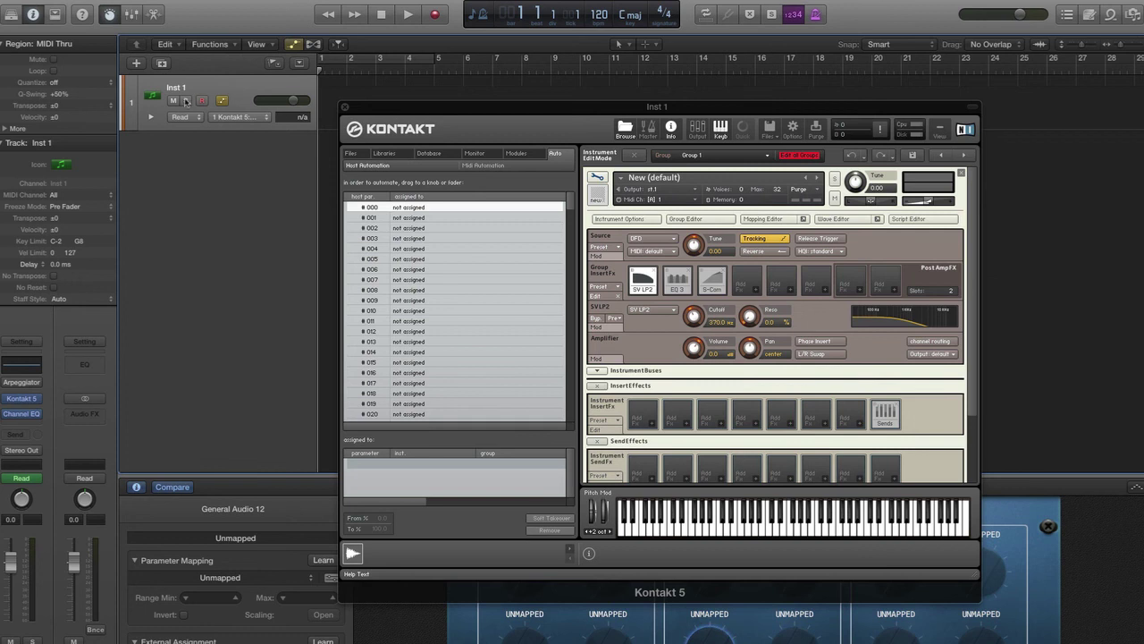
left_click(150, 117)
left_click(265, 153)
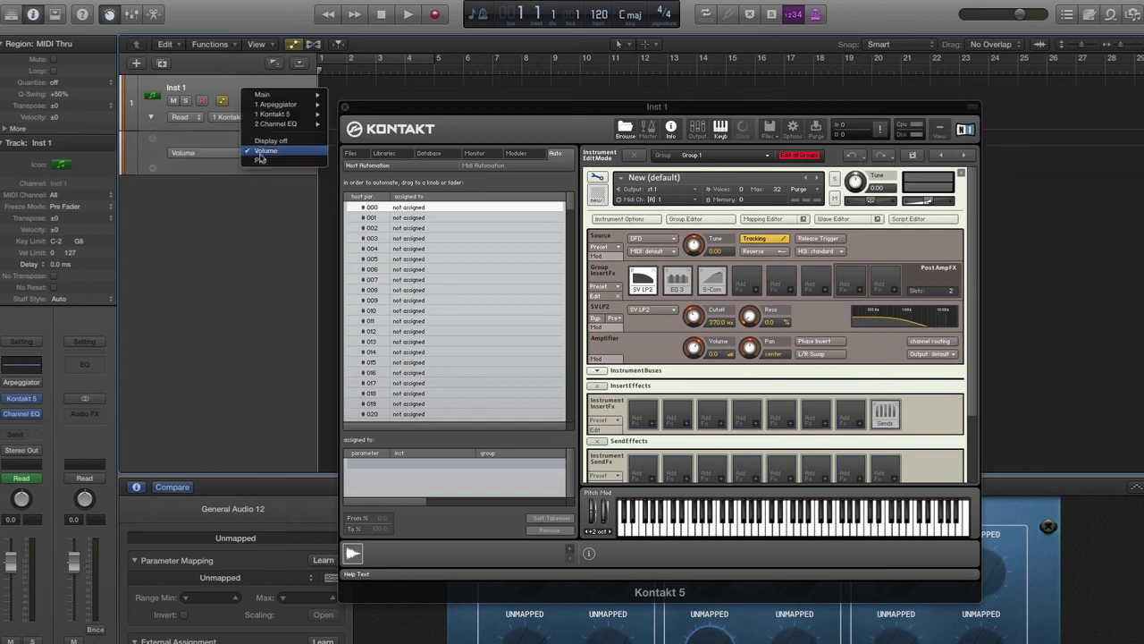
mouse_move(298, 116)
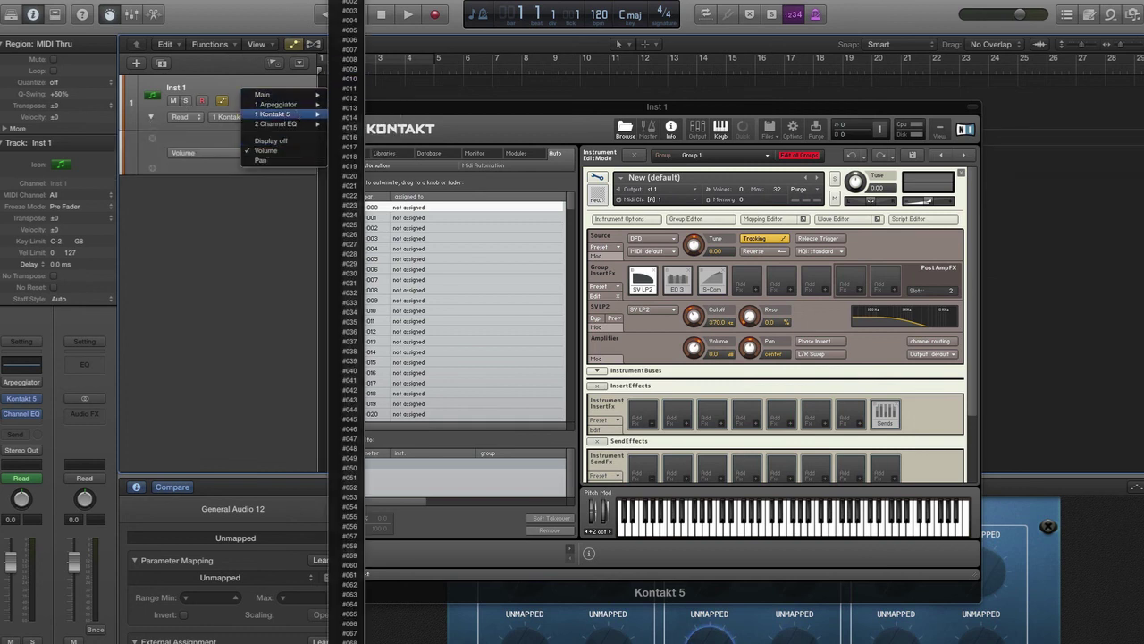
left_click(349, 4)
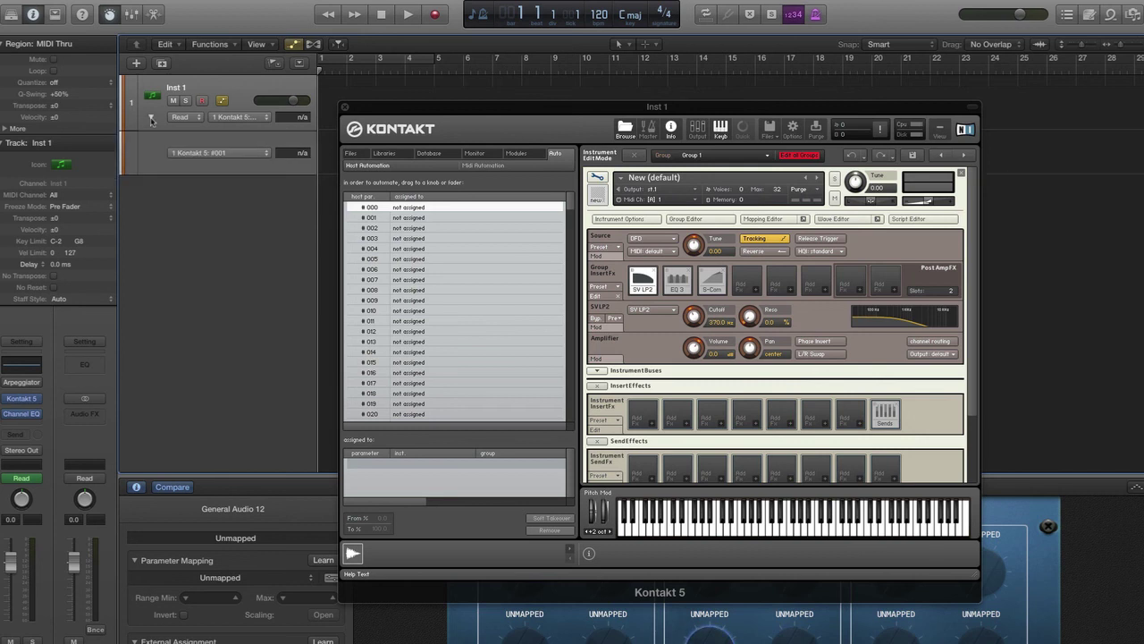
Add a second automation lane assigned to Kontakt 5 parameter #002
left_click(153, 168)
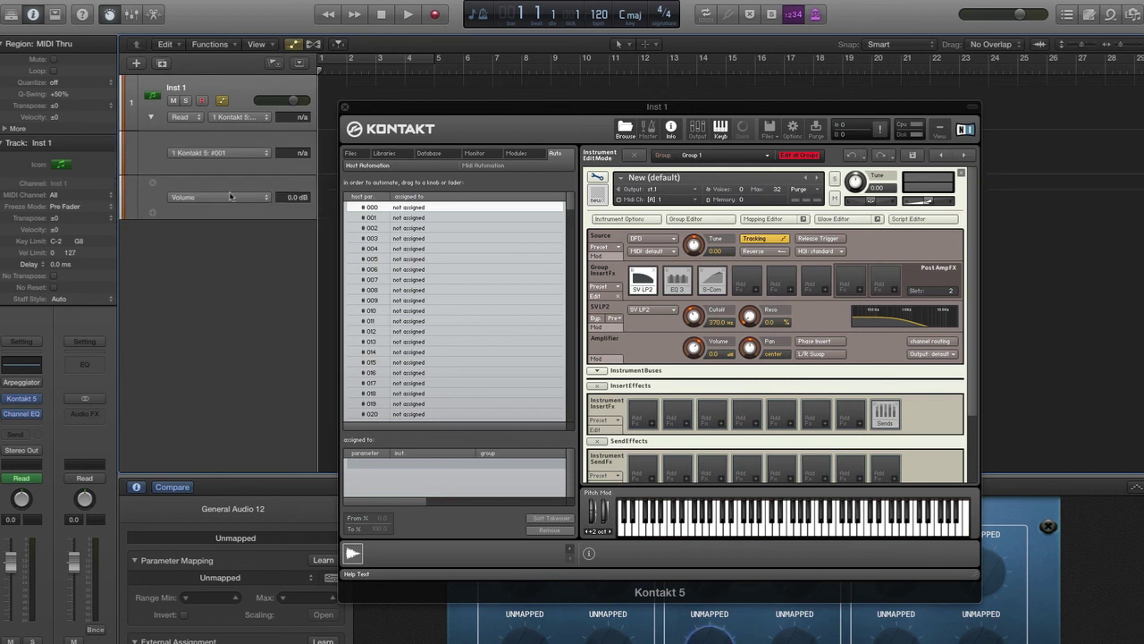
left_click(253, 201)
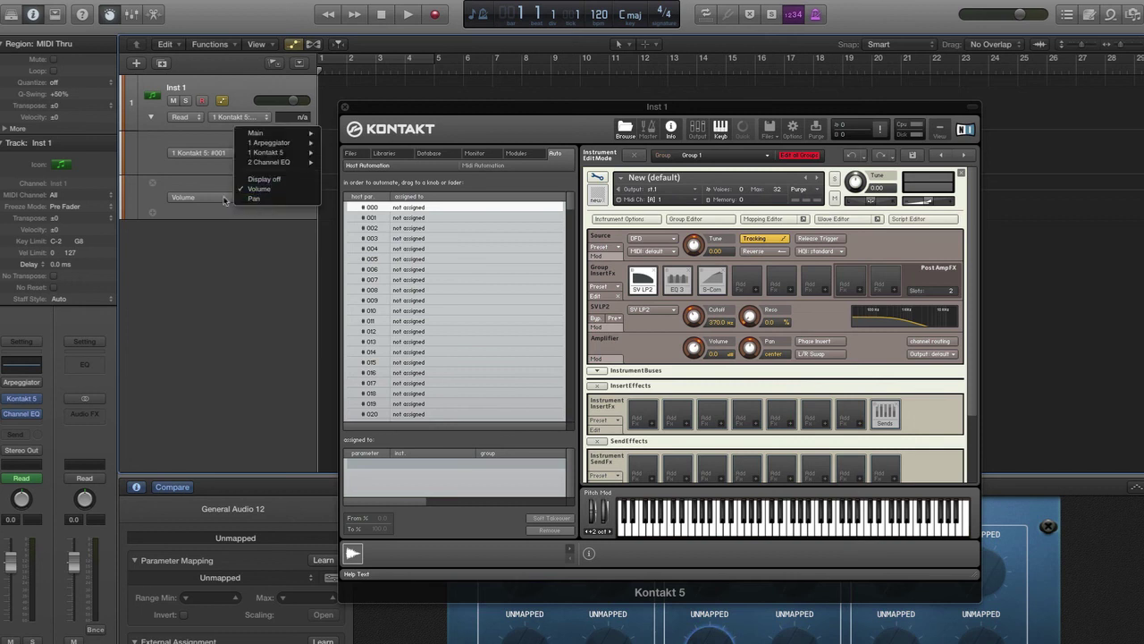
left_click(247, 202)
left_click(246, 200)
mouse_move(268, 158)
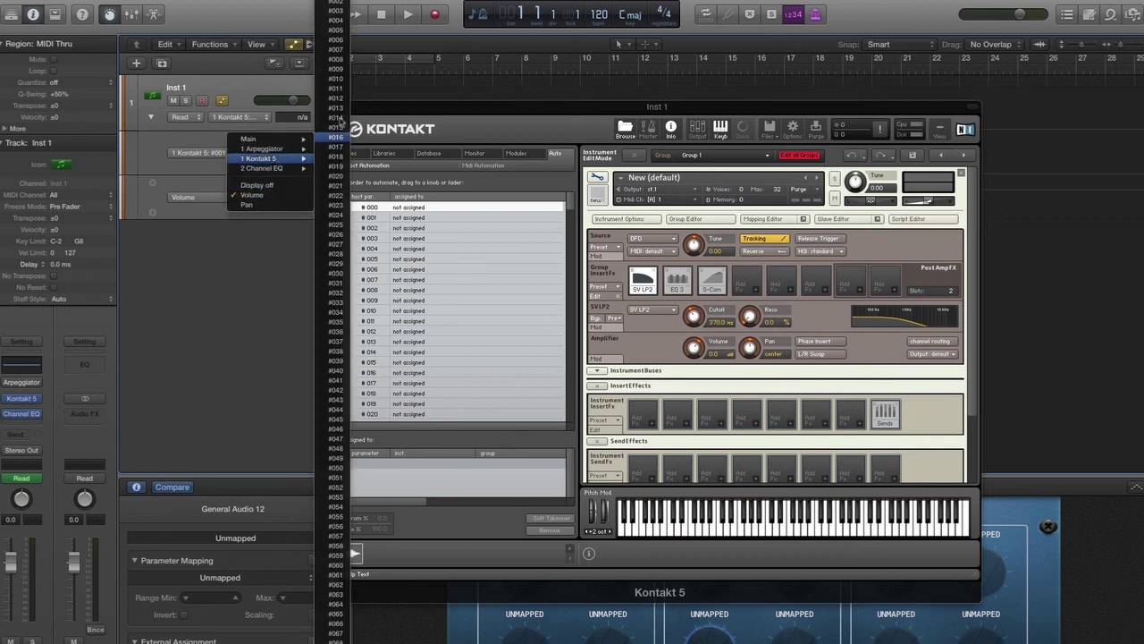
left_click(336, 30)
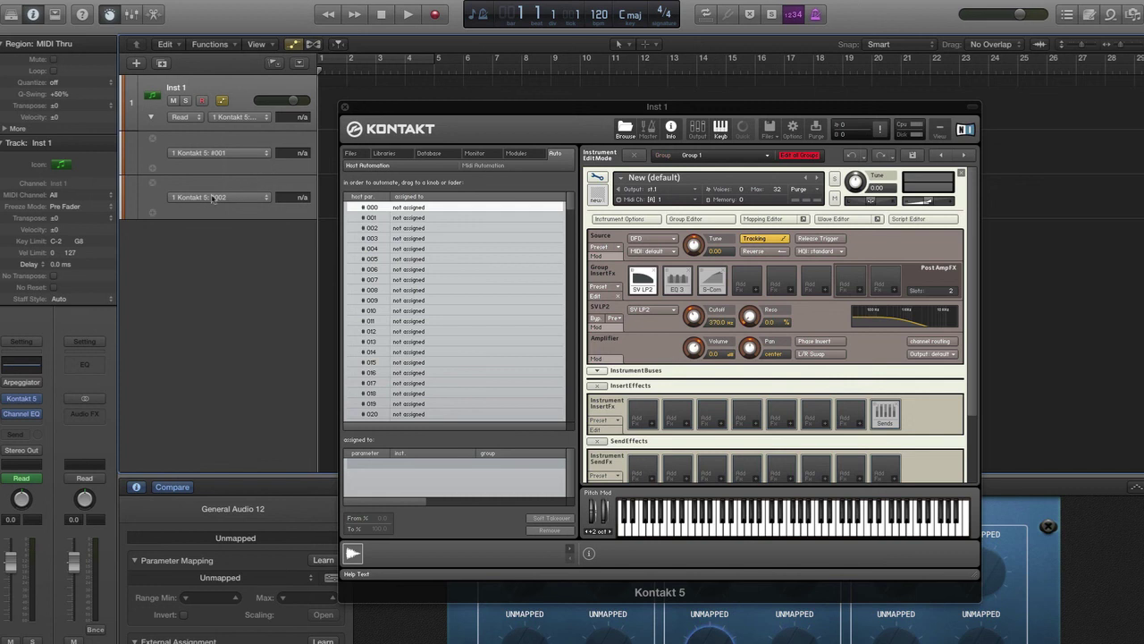
Add lanes for Kontakt 5 #003 and #004, then discard the extra lane below #004
left_click(153, 212)
left_click(247, 242)
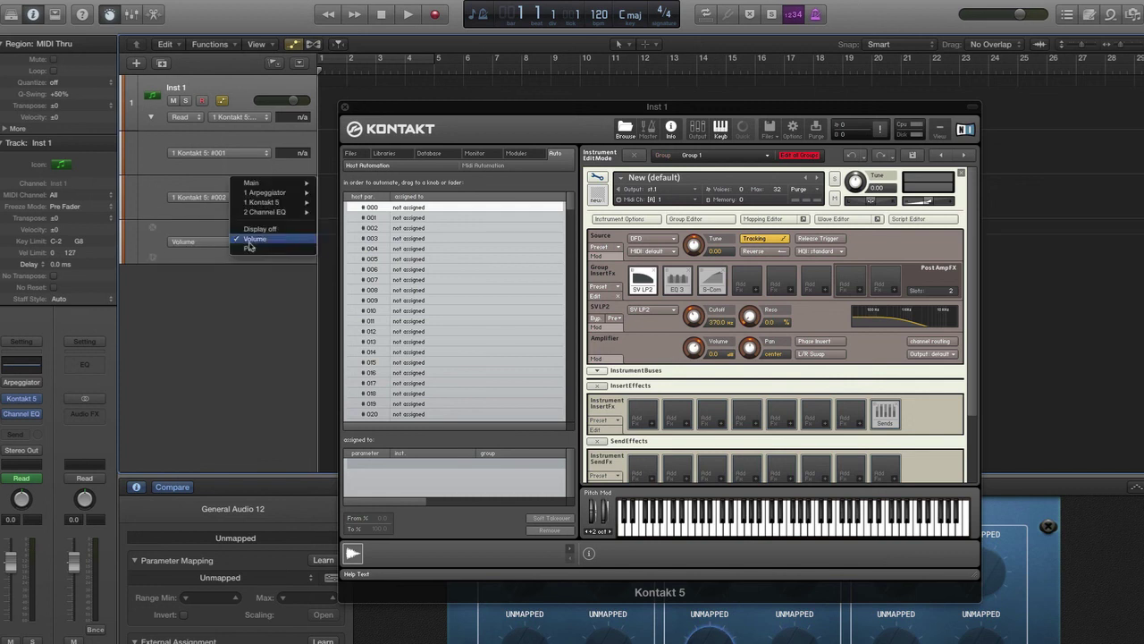
mouse_move(288, 203)
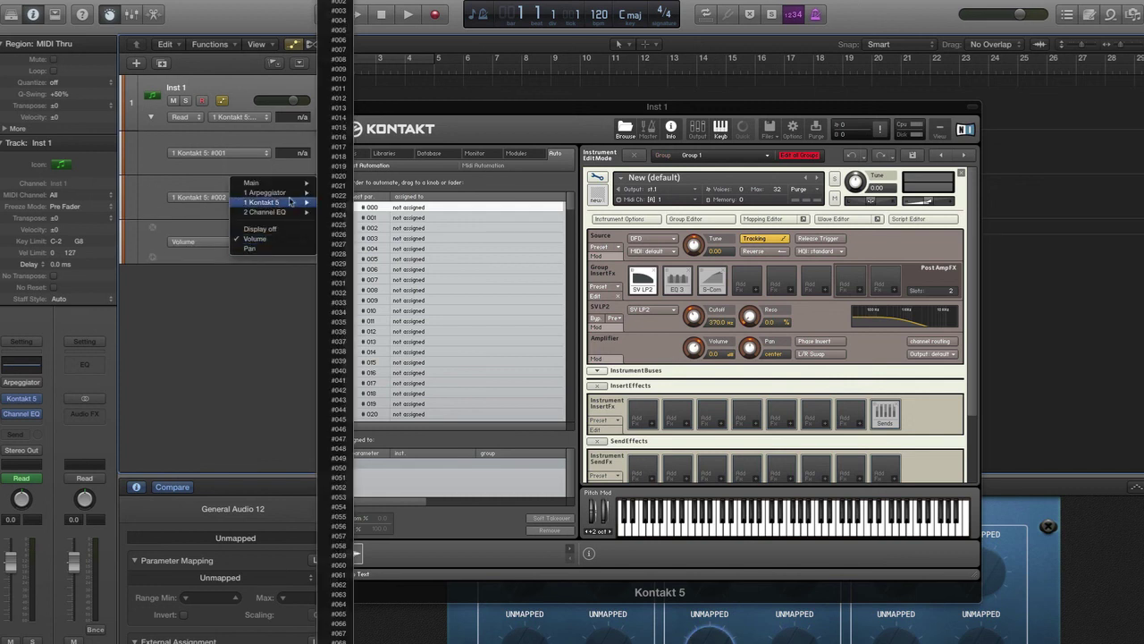
left_click(338, 11)
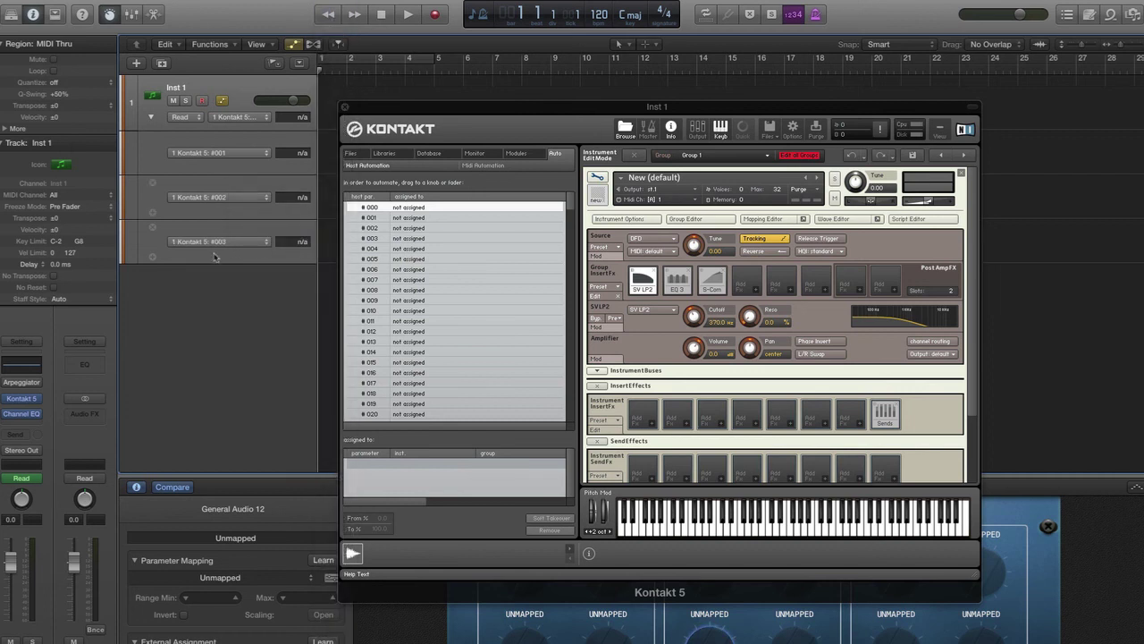
left_click(153, 259)
left_click(251, 286)
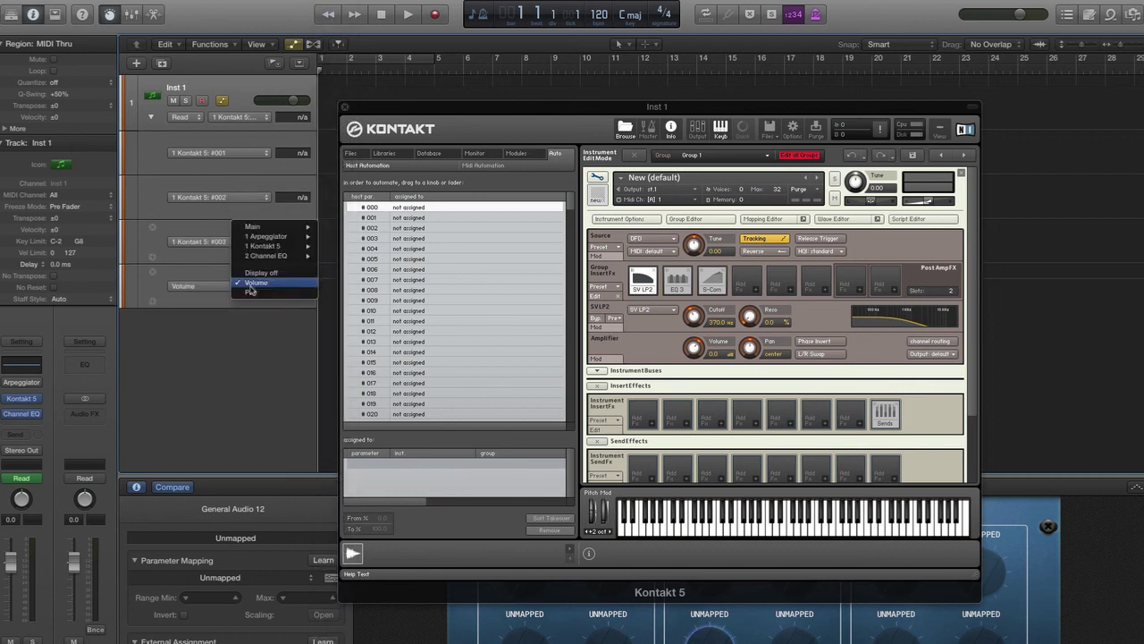
mouse_move(288, 246)
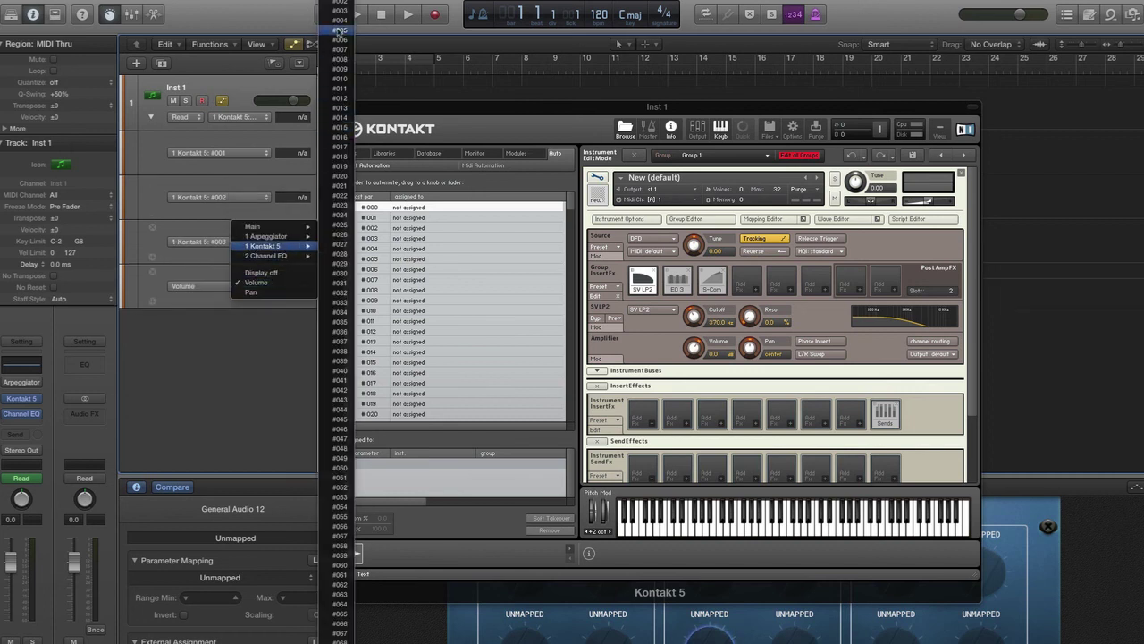
left_click(341, 20)
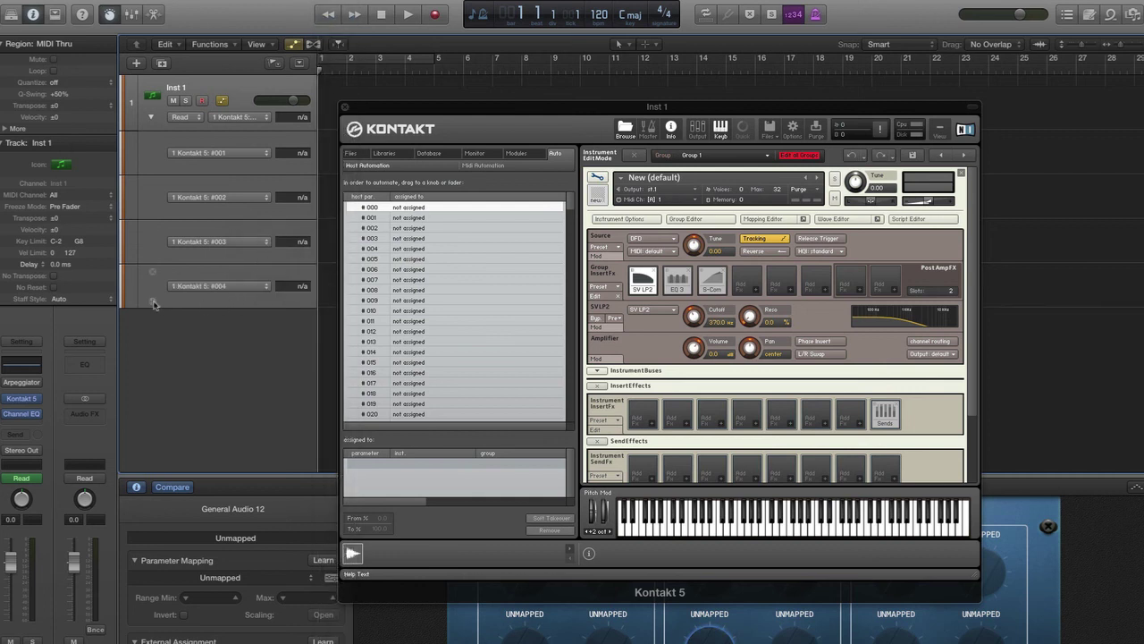
left_click(152, 302)
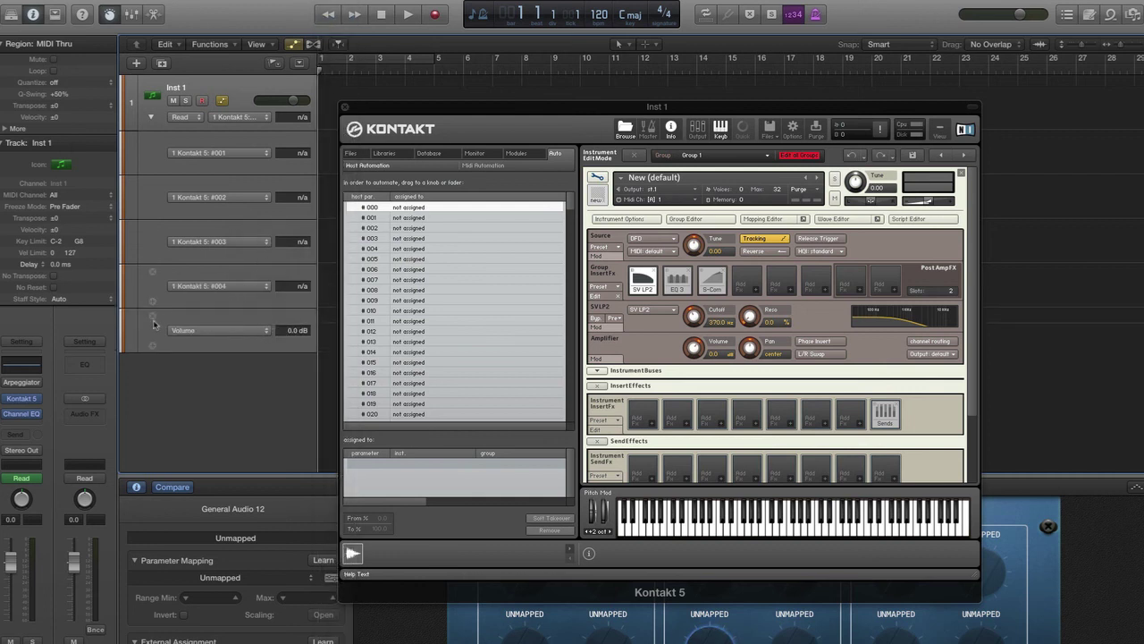
left_click(153, 318)
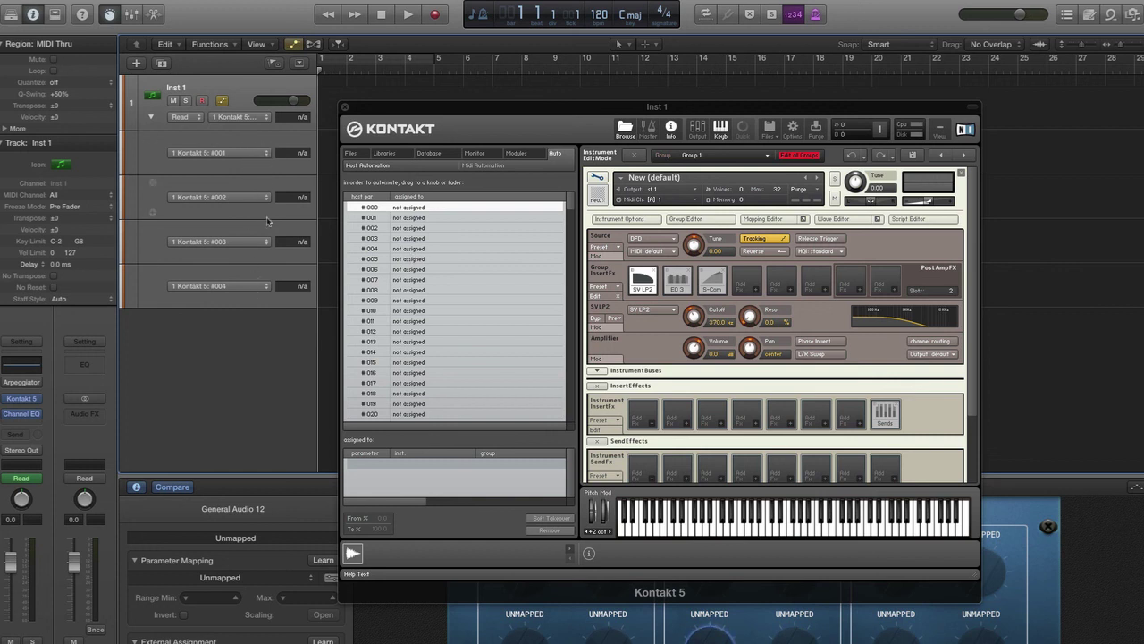
Assign host automation slot 000 to the SV LP2 filter's Cutoff knob
left_click(259, 120)
left_click(261, 122)
left_click(677, 281)
left_click(645, 280)
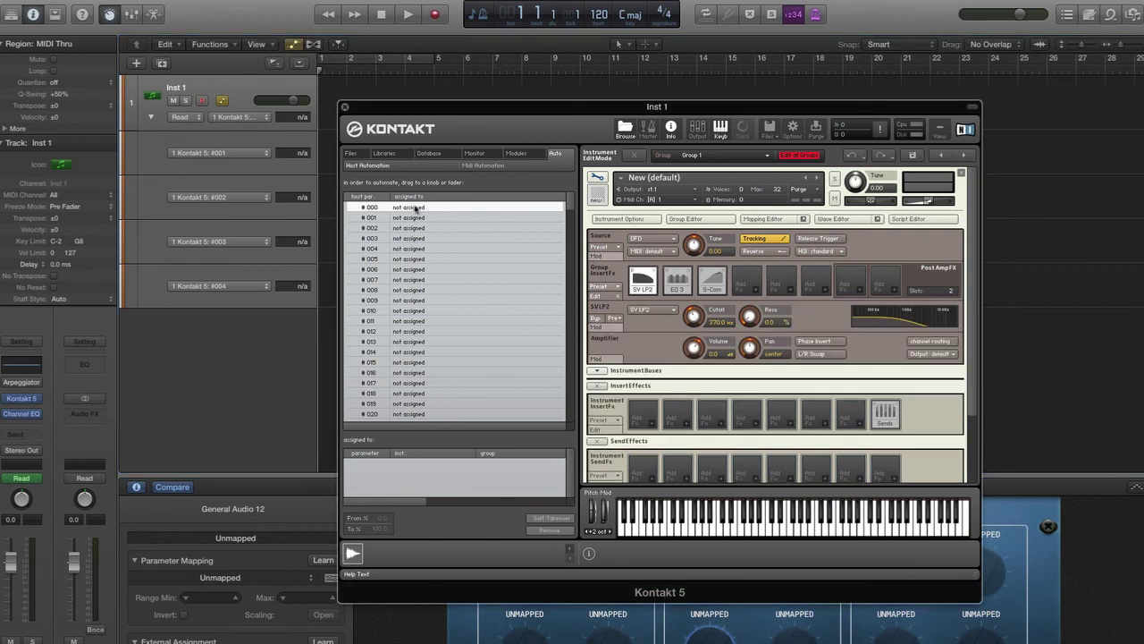
left_click_drag(415, 208, 694, 315)
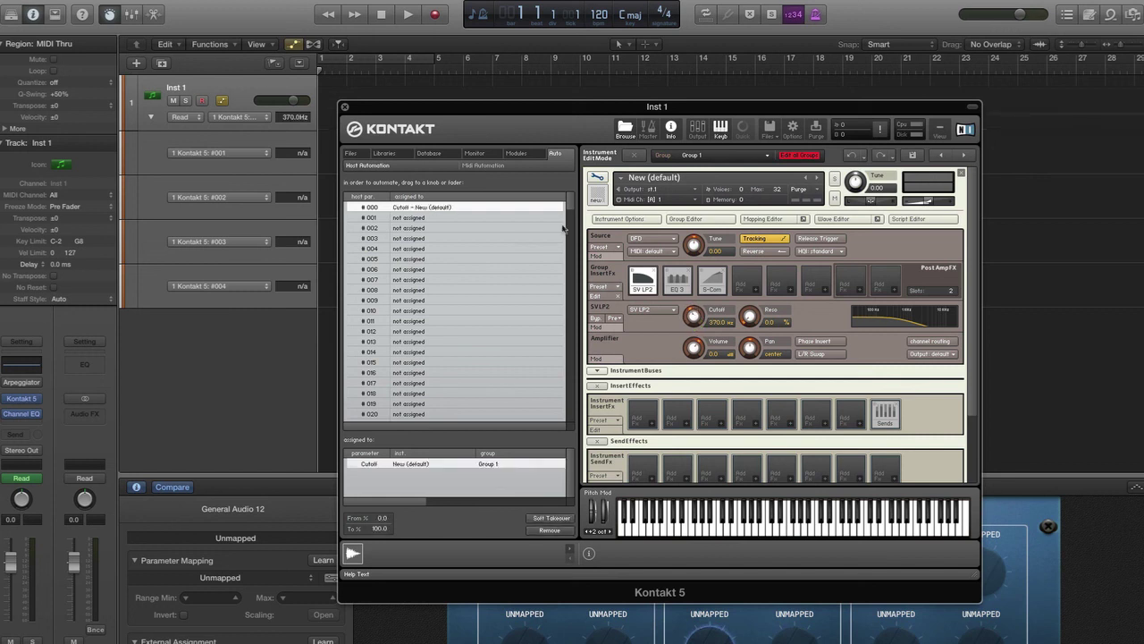
Assign host automation slot 001 to the SV LP2 Reso knob
left_click(438, 218)
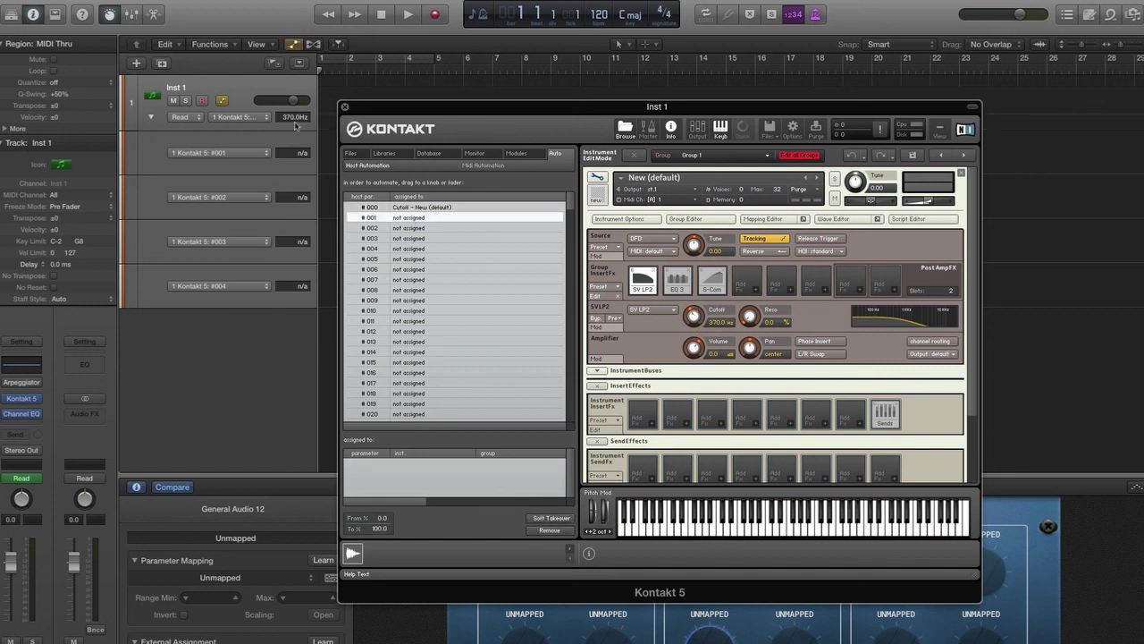
left_click(266, 119)
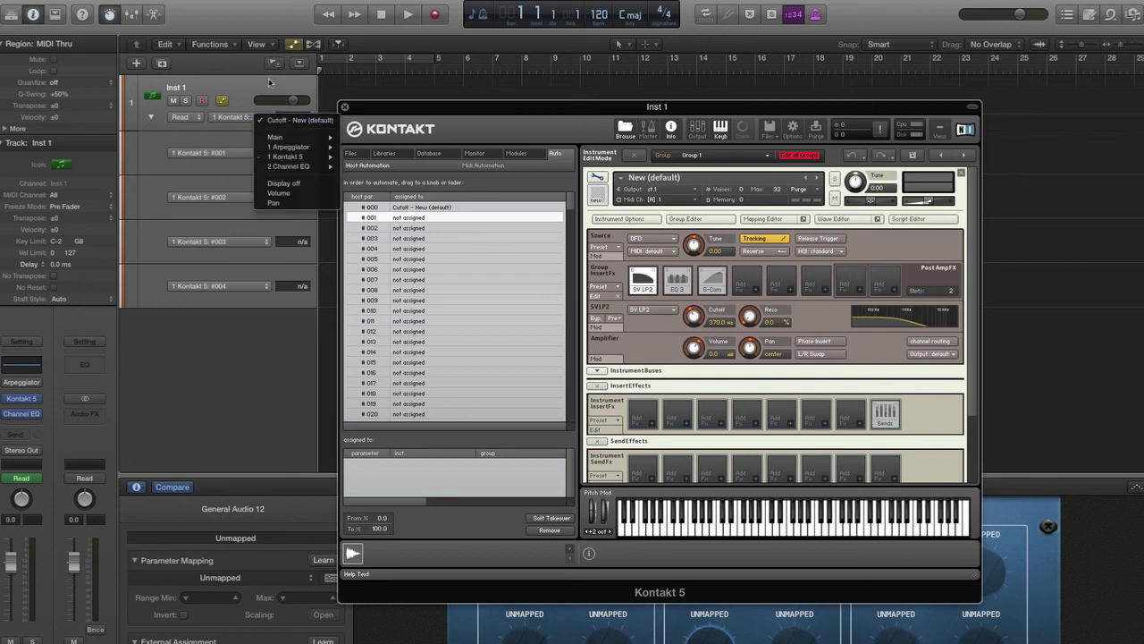
left_click(275, 87)
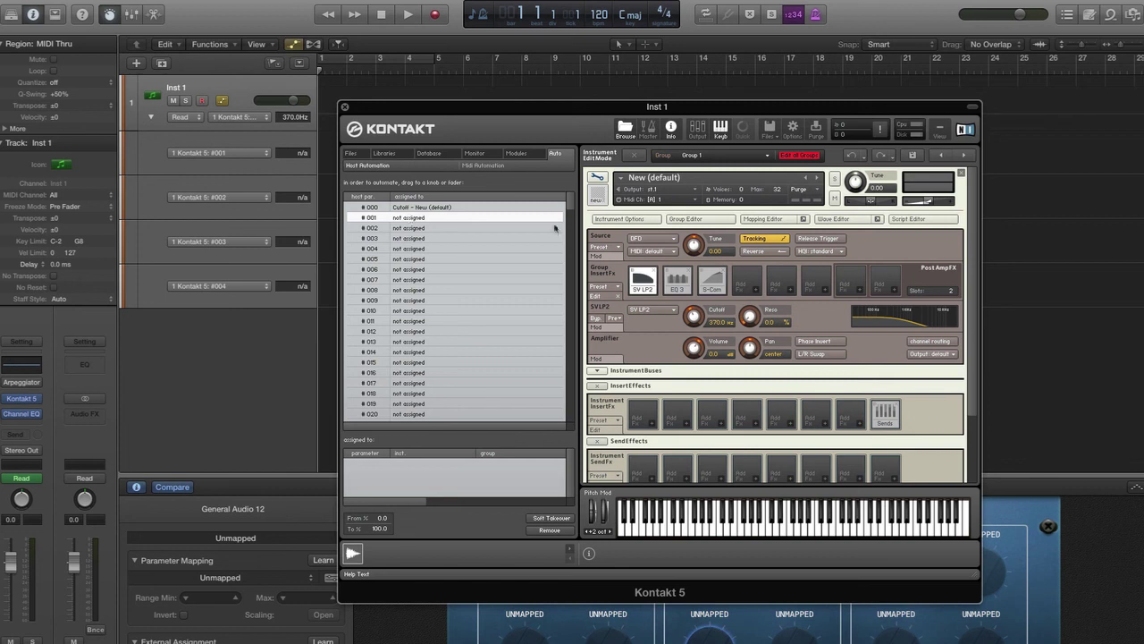
left_click_drag(747, 329, 749, 318)
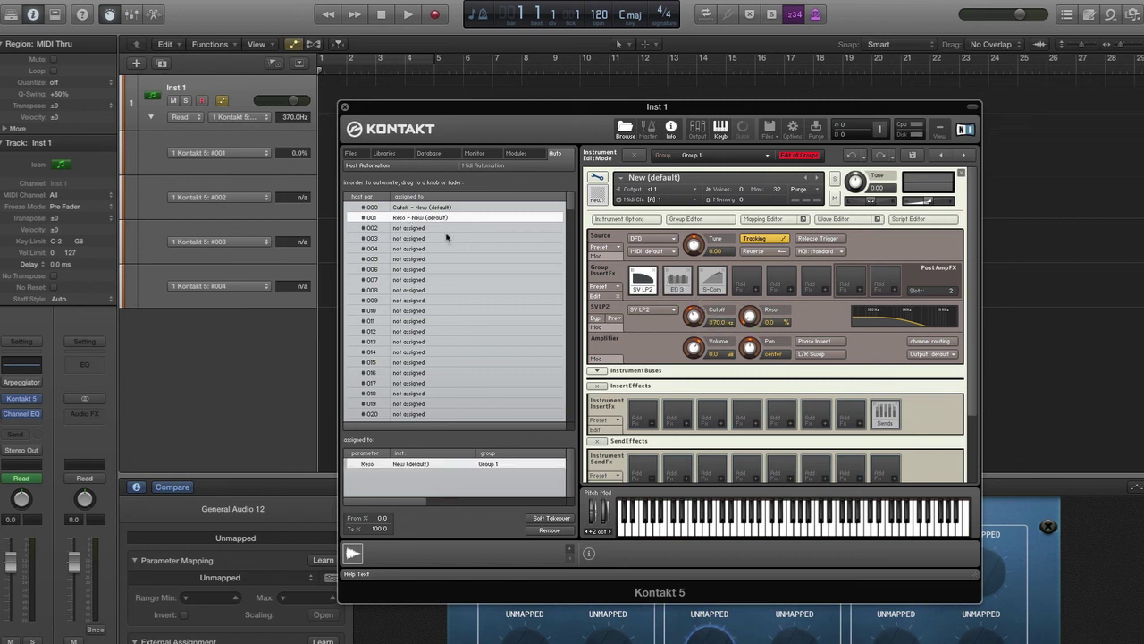
left_click(451, 230)
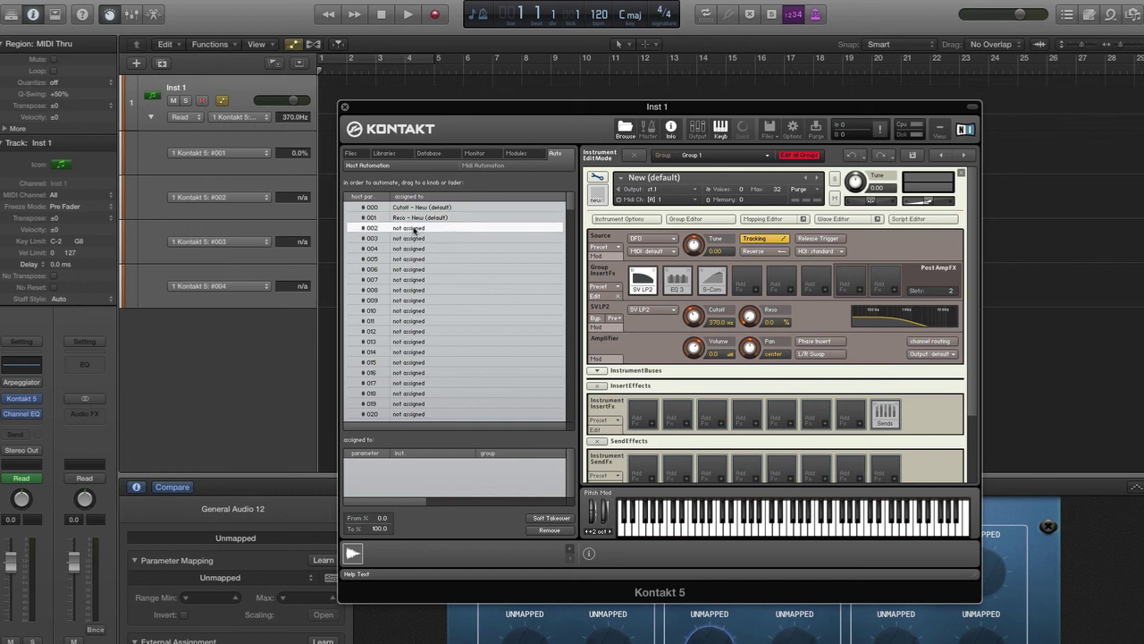
Assign host slots 002 and 003 to EQ 3's Freq 1 and Bandw 1
left_click(679, 278)
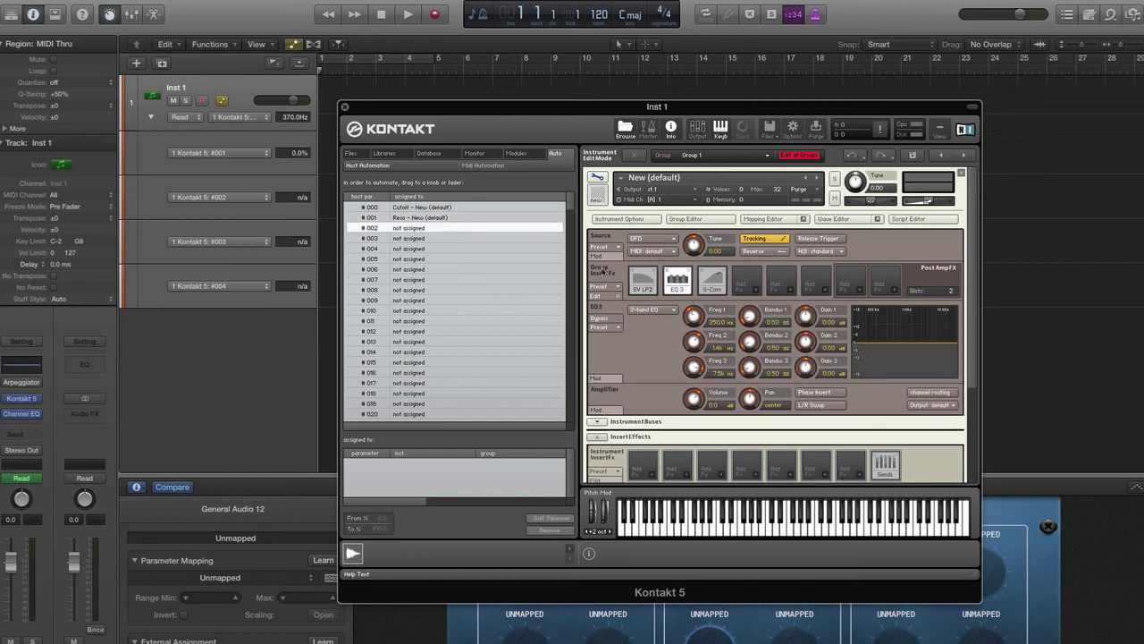
left_click(714, 277)
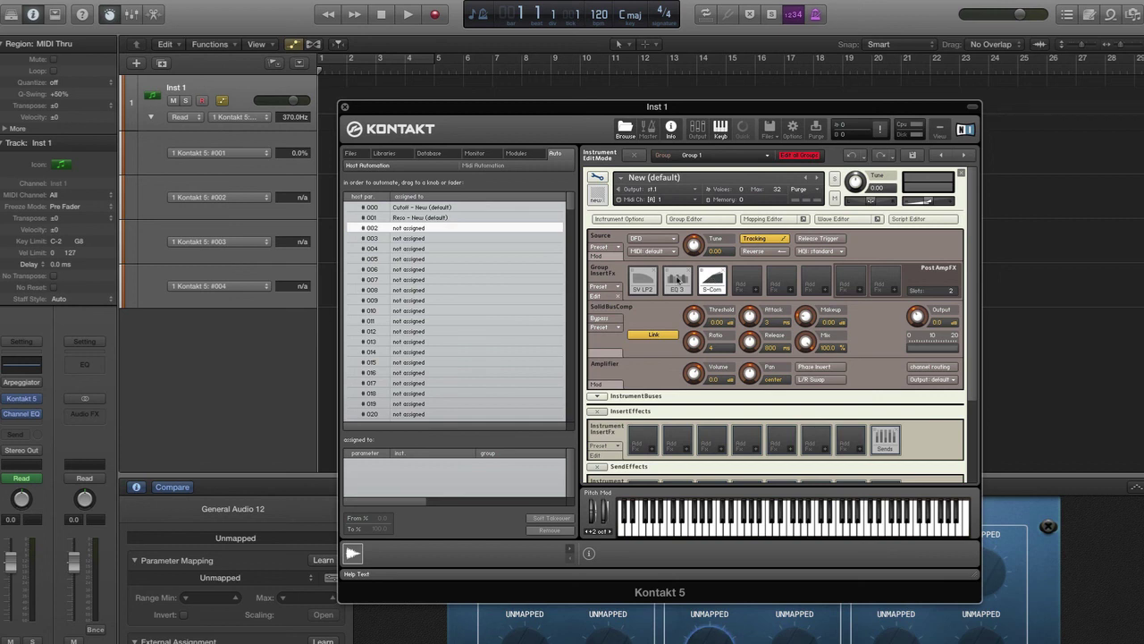
left_click(679, 278)
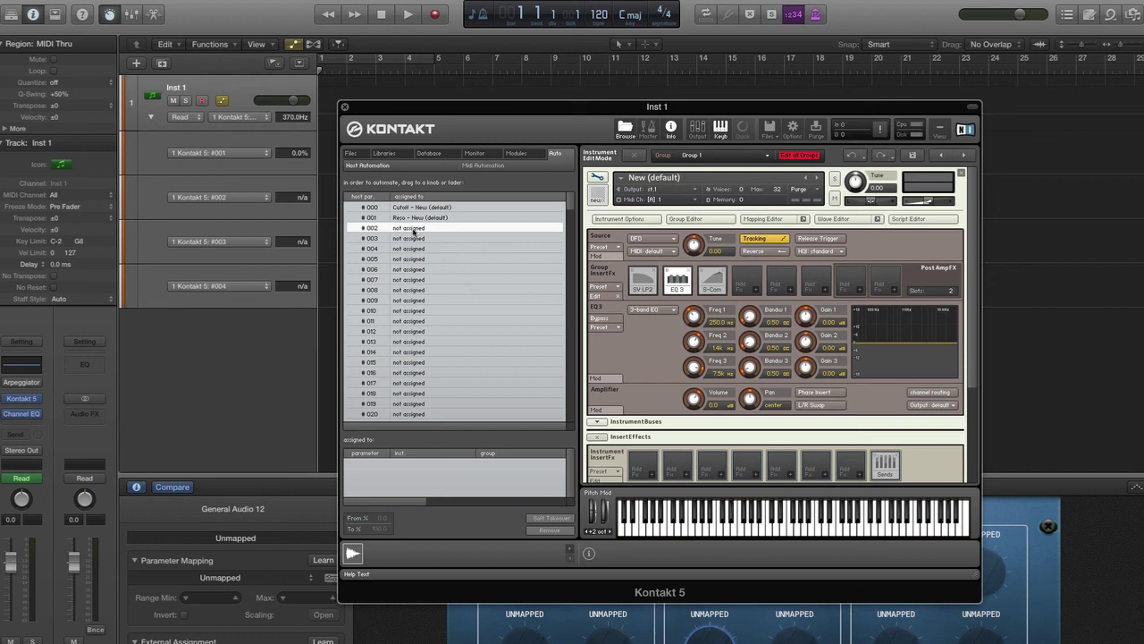
left_click_drag(688, 291, 696, 315)
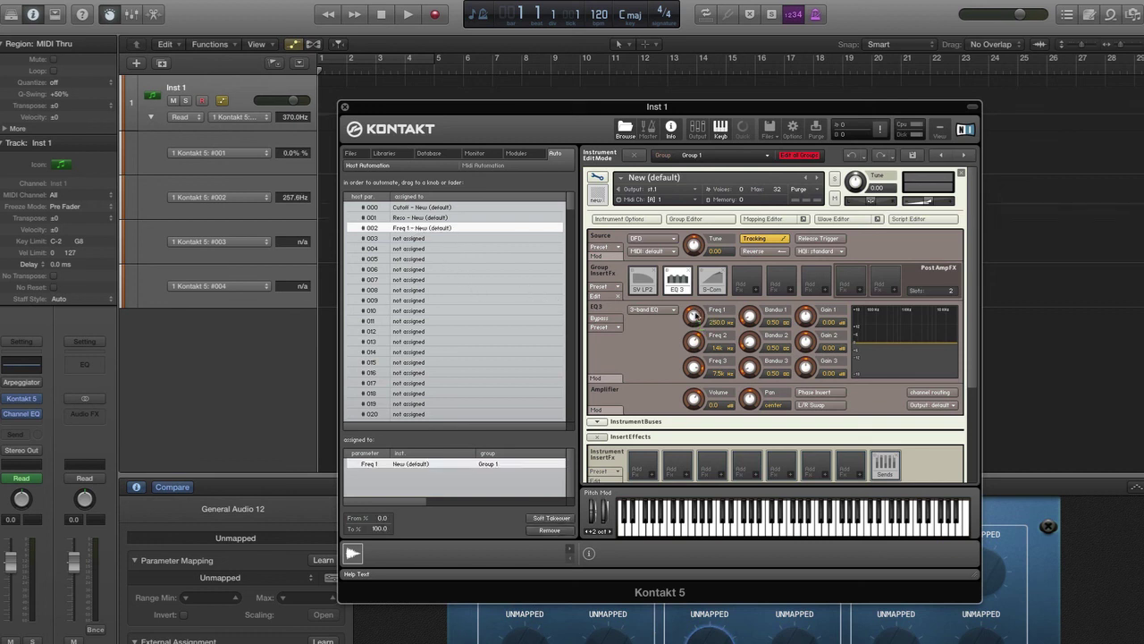
left_click_drag(415, 242, 754, 316)
left_click(420, 248)
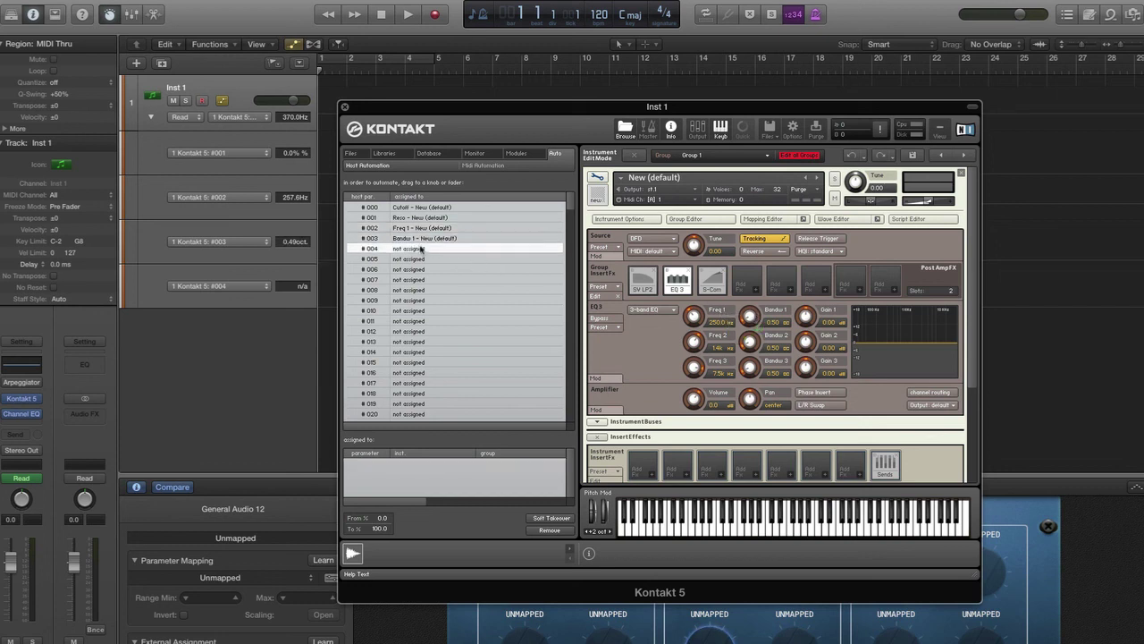
Assign slot 004 to EQ 3 Gain 1, then close the Kontakt window
left_click_drag(417, 251, 807, 318)
mouse_move(658, 109)
left_mouse_down()
mouse_move(653, 68)
mouse_move(650, 89)
left_mouse_up()
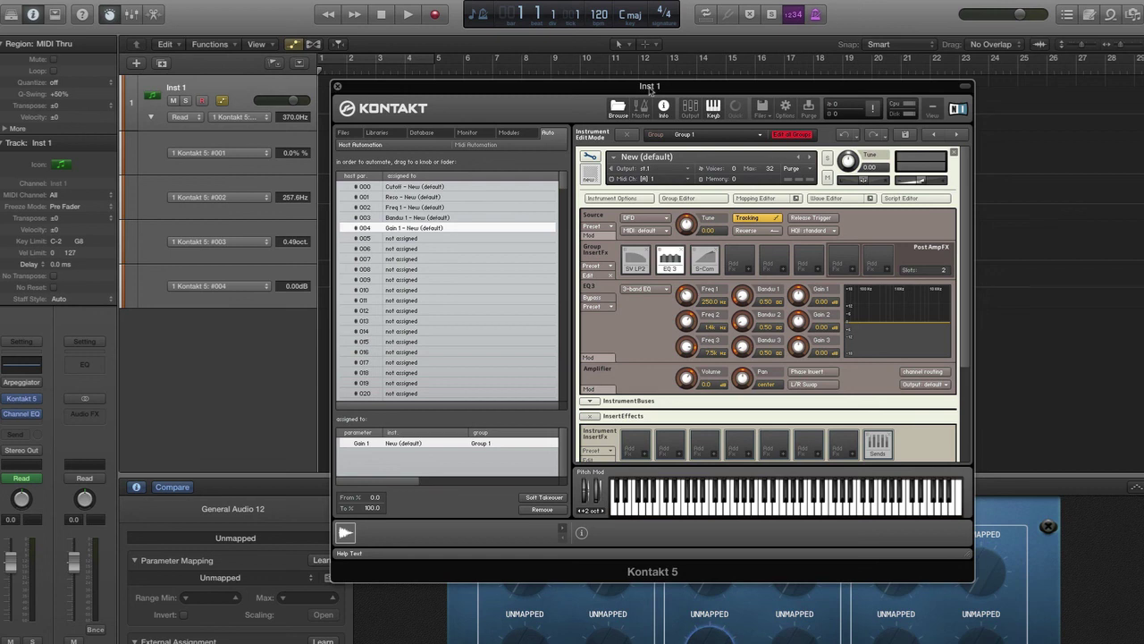
left_click(338, 87)
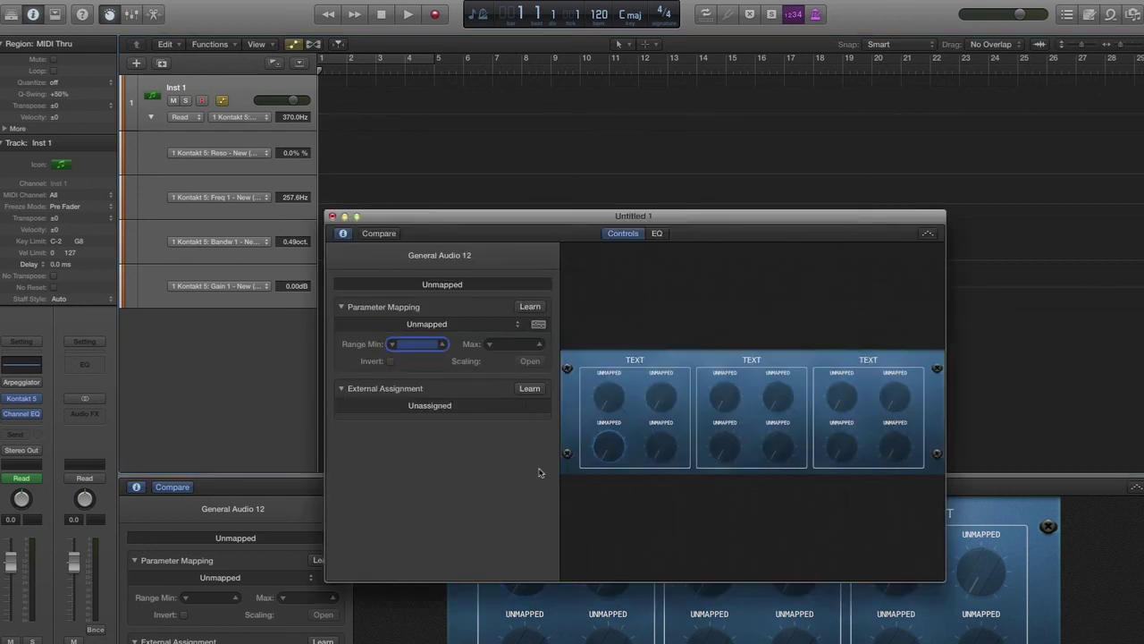
Map the first Smart Control knob to Kontakt 5's Bandw 1 parameter
left_click_drag(538, 216, 479, 118)
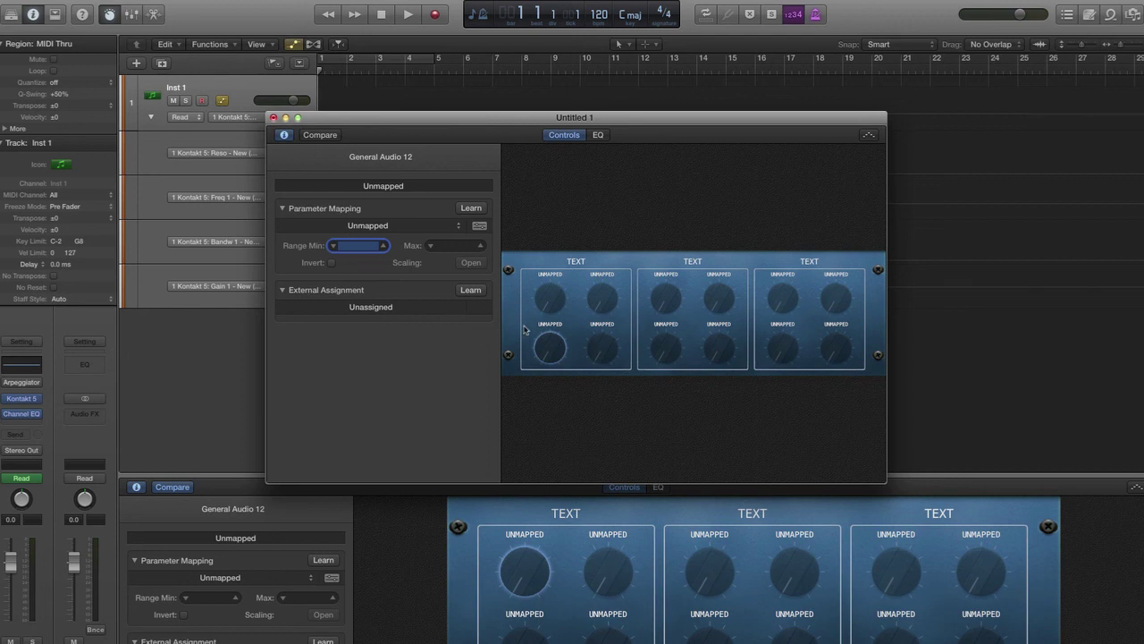
left_click(283, 136)
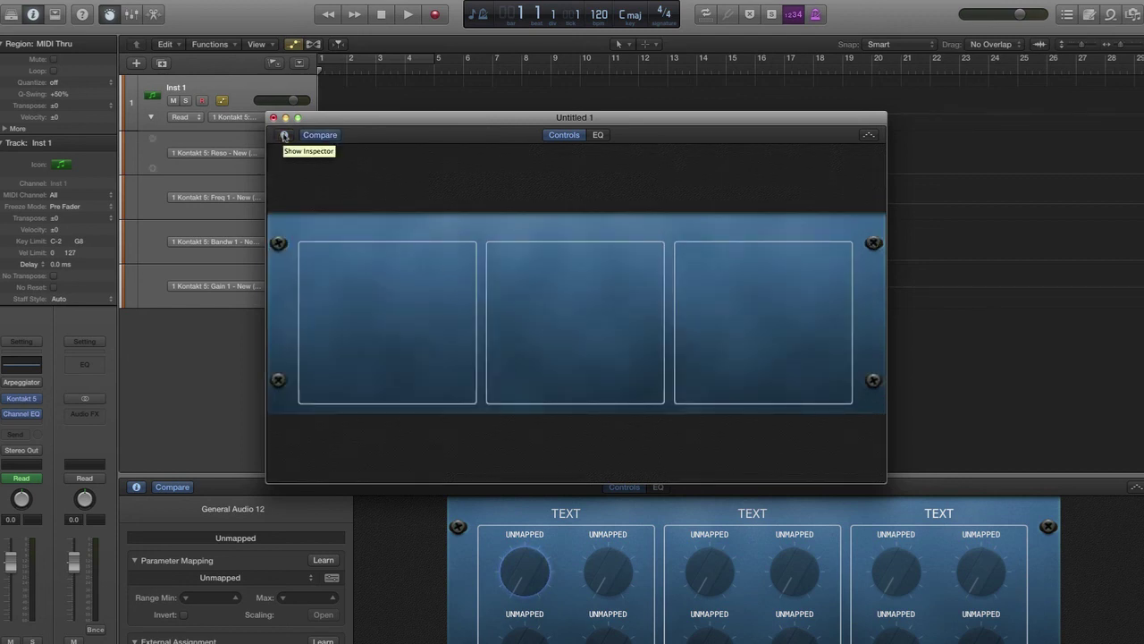
left_click(283, 136)
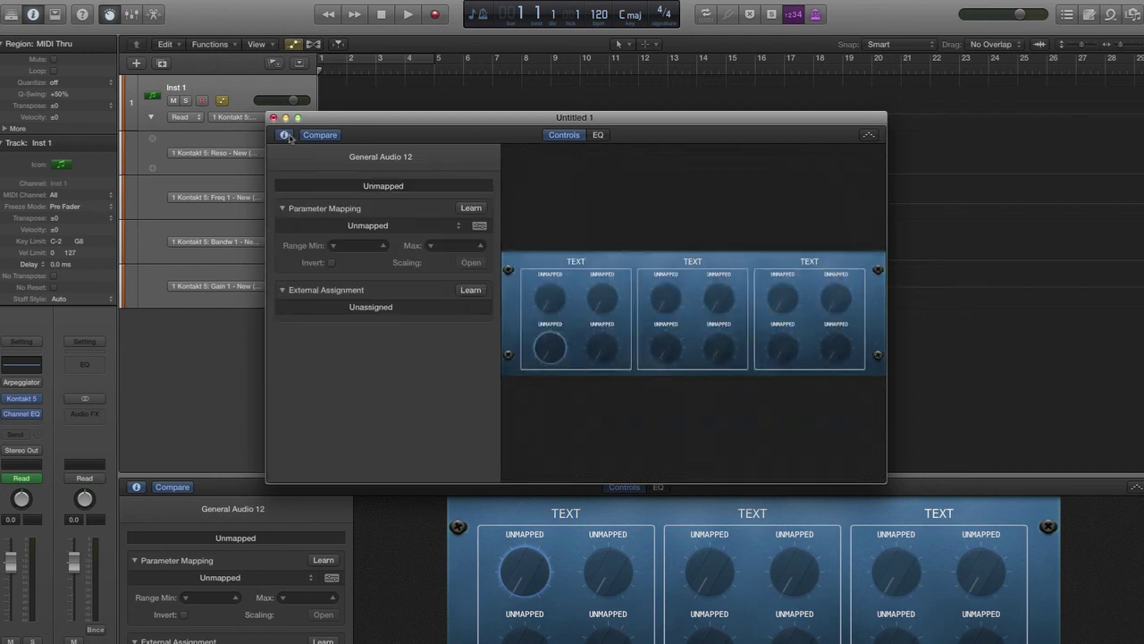
left_click(548, 305)
left_click(425, 229)
mouse_move(497, 314)
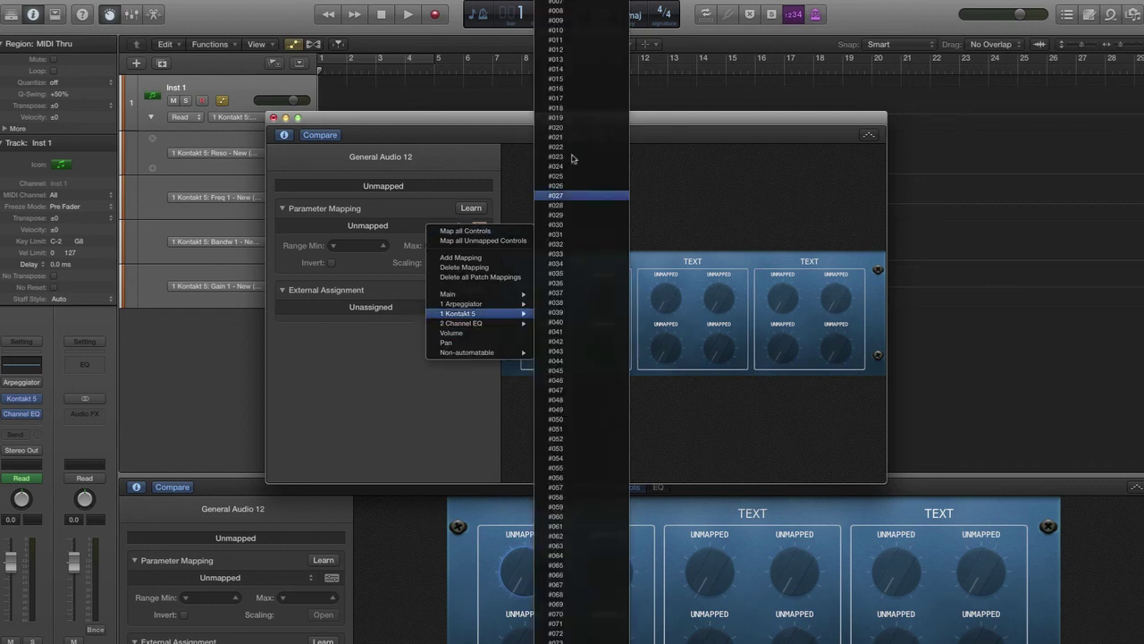
scroll(592, 388, "down", 20)
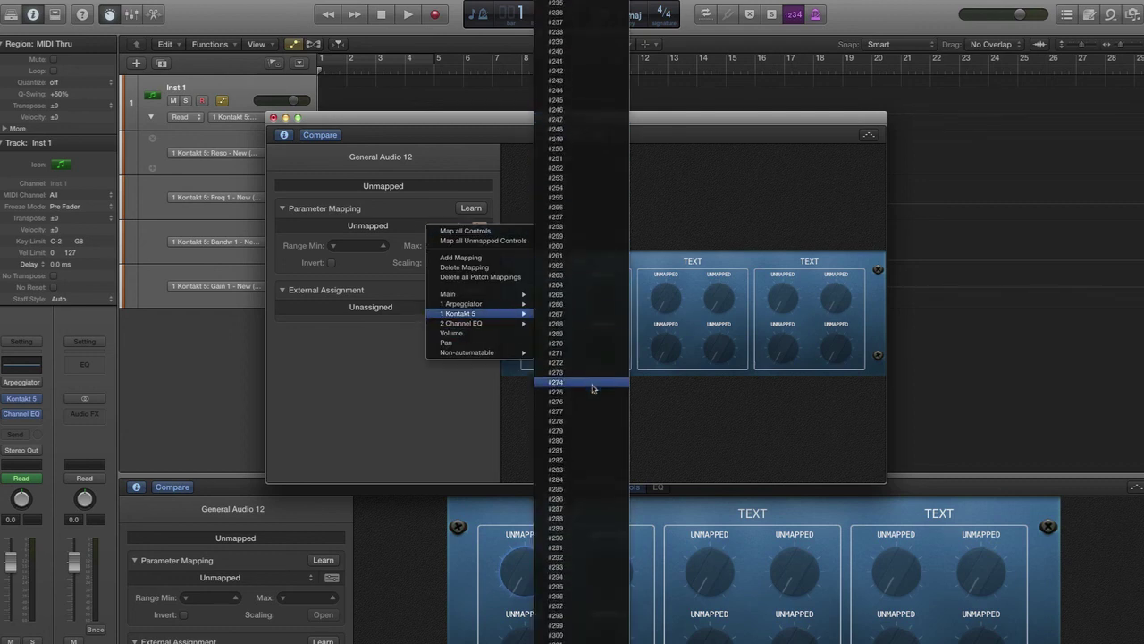
scroll(593, 388, "down", 10)
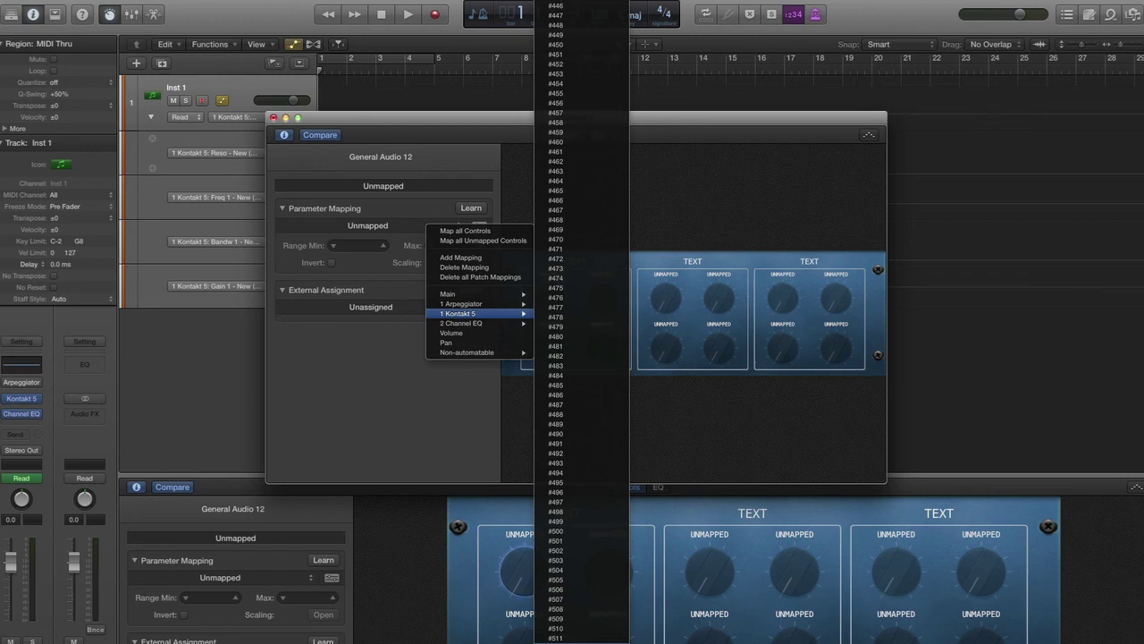
left_click(561, 341)
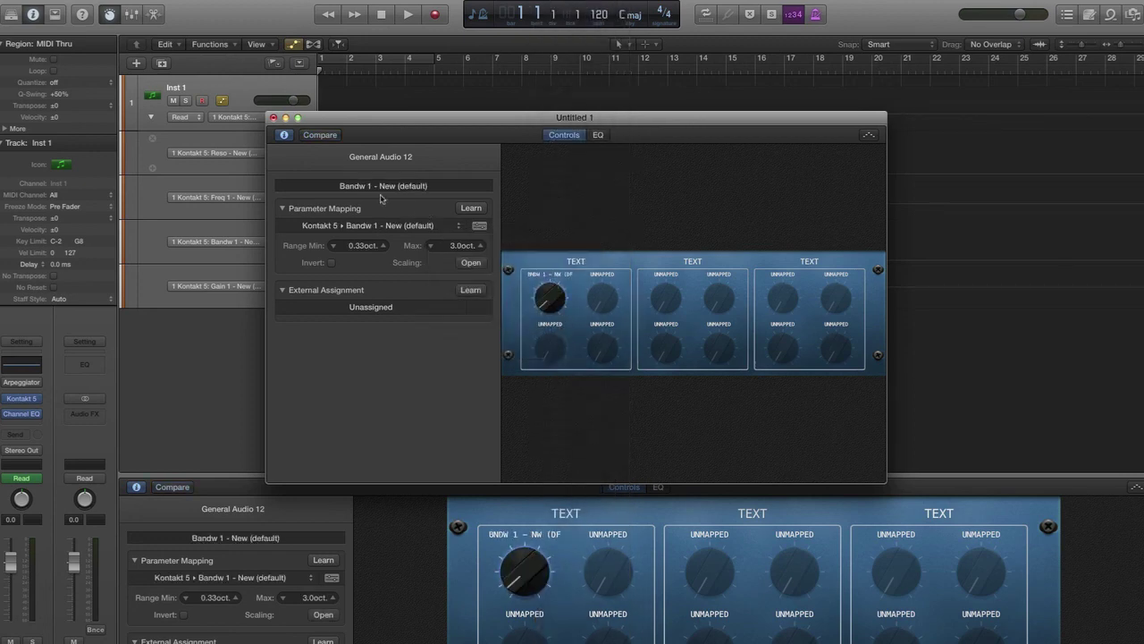
Rename the mapped knob's label to 'Banddwidth'
double_click(435, 186)
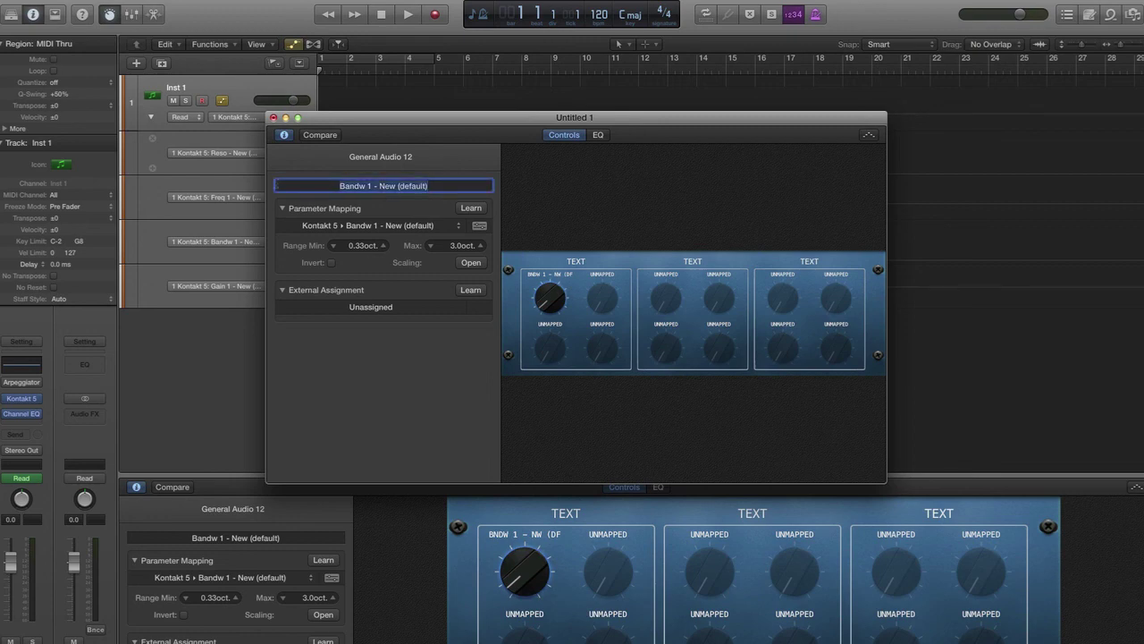
type("Banddwidth")
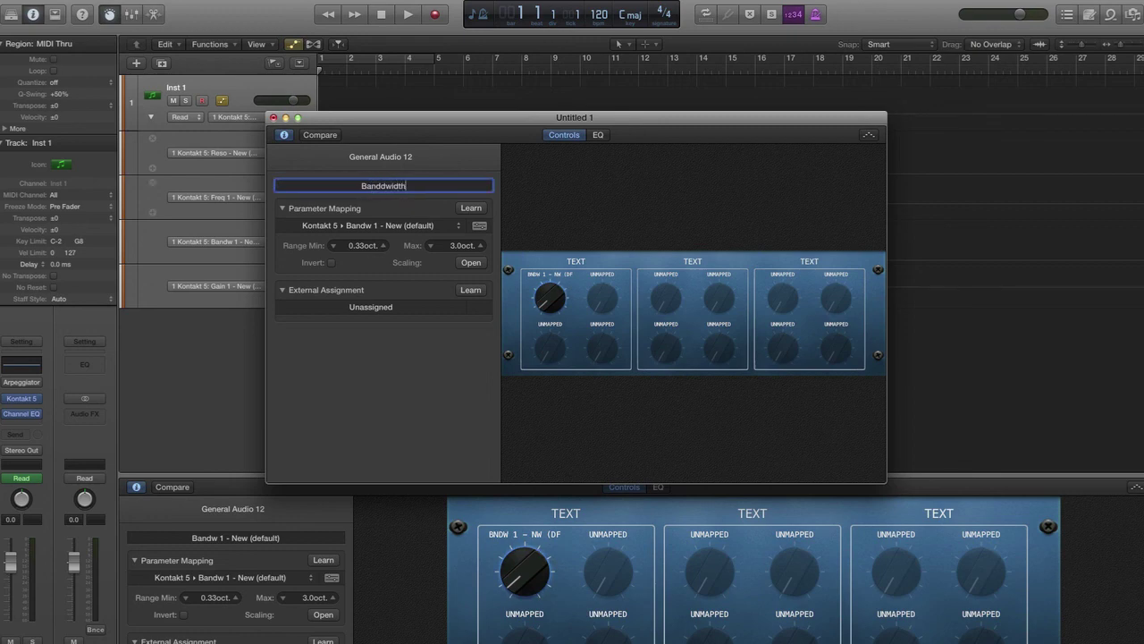
key("Return")
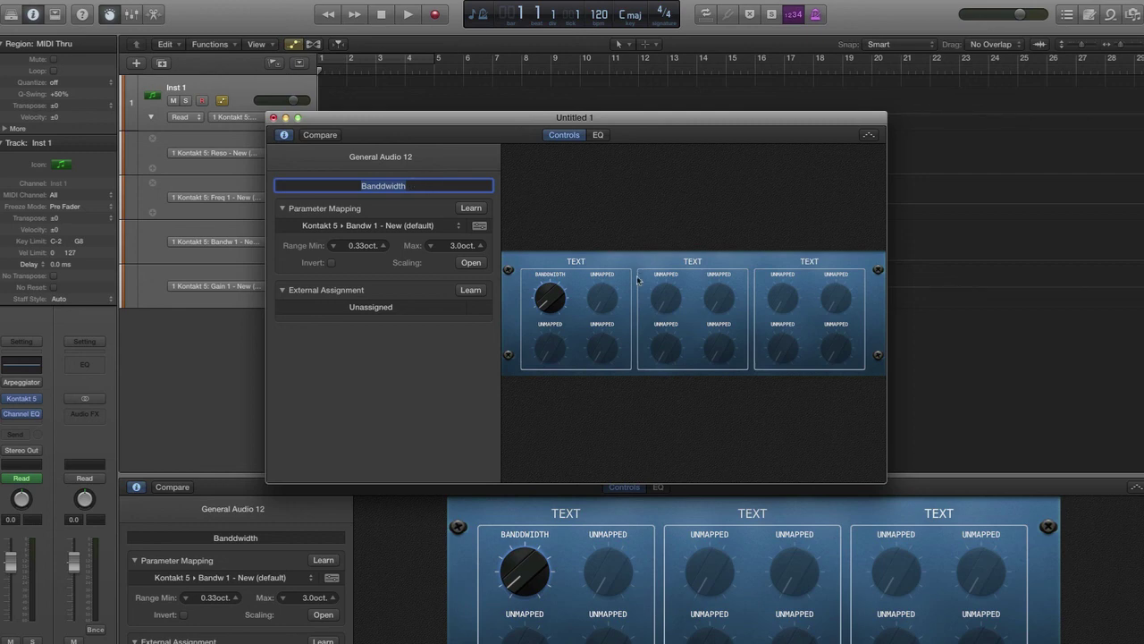
left_click(601, 295)
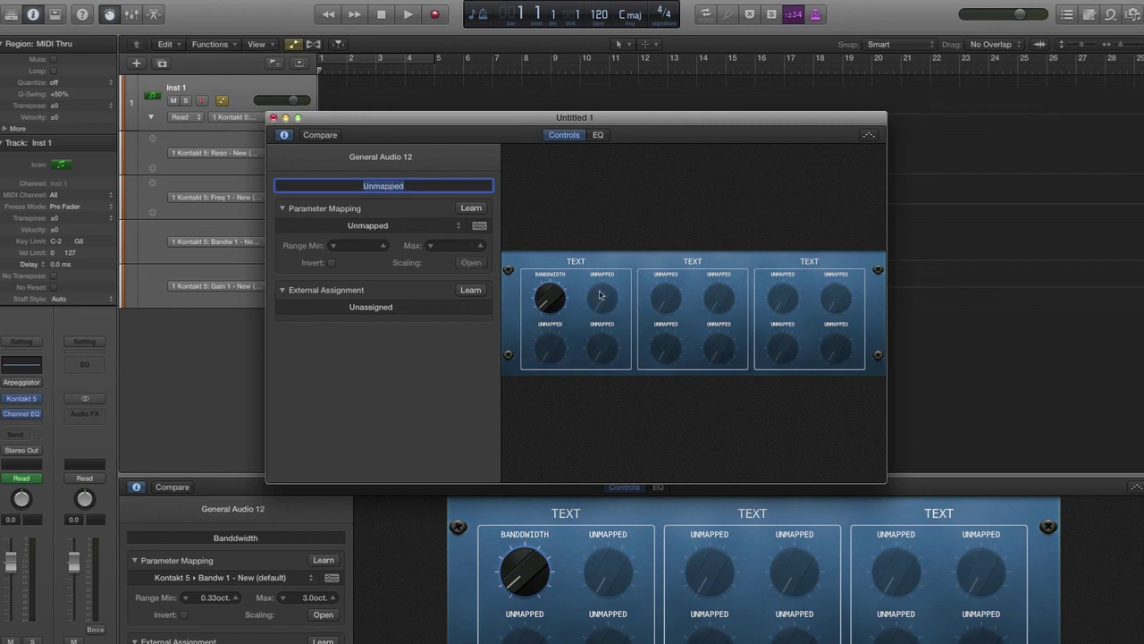
Map the second knob to Kontakt 5's Freq 1 and label it 'Frequency'
left_click(453, 225)
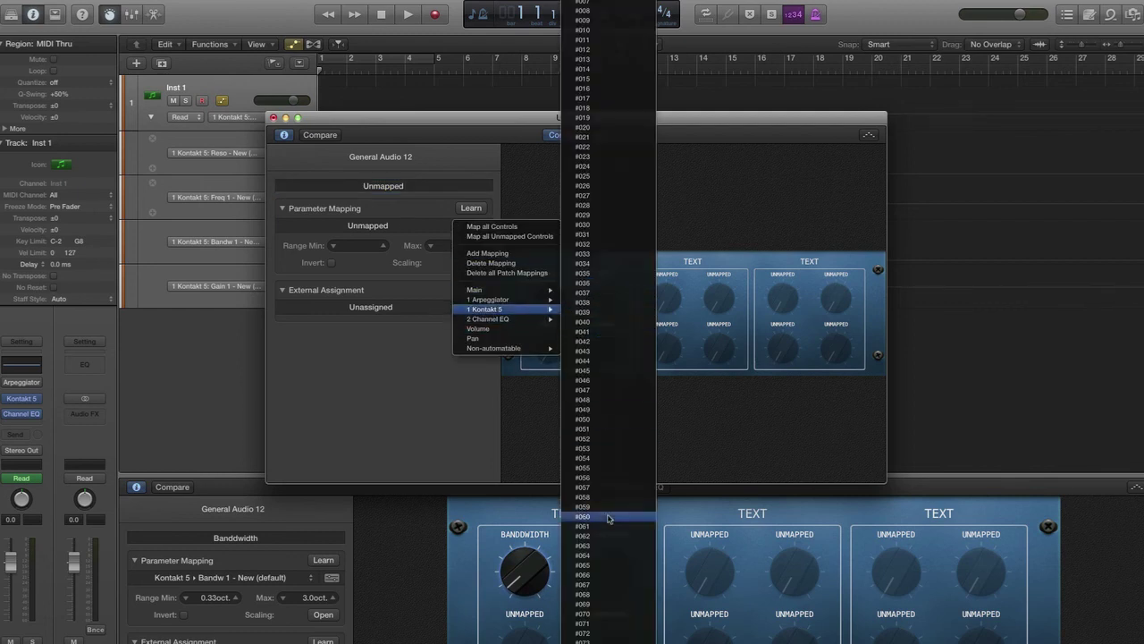
scroll(608, 518, "down", 20)
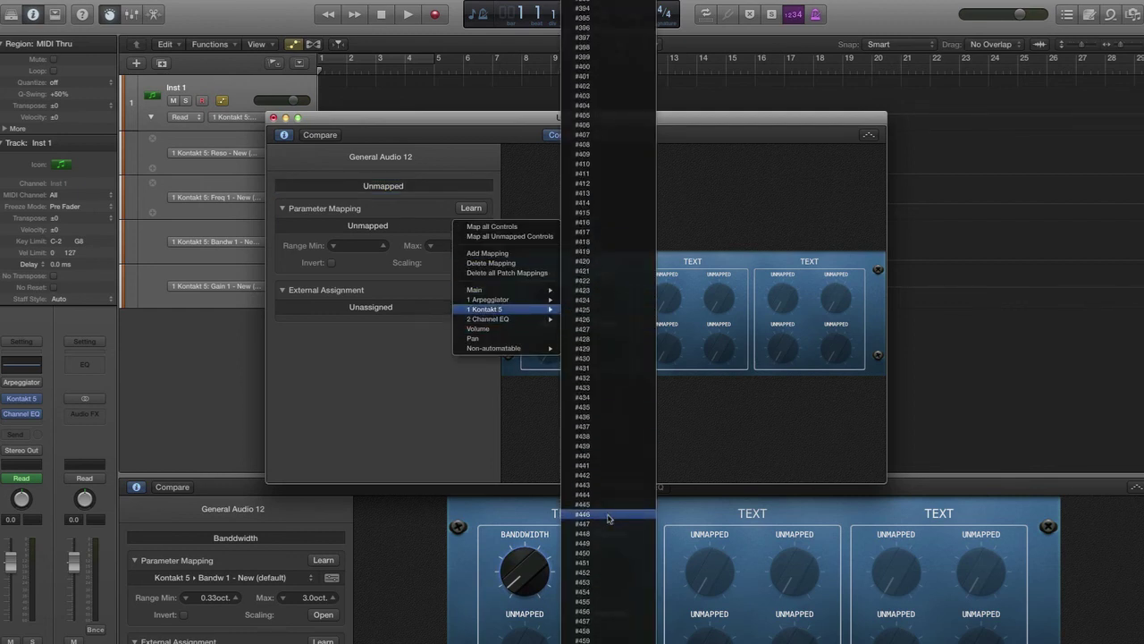
scroll(607, 519, "down", 15)
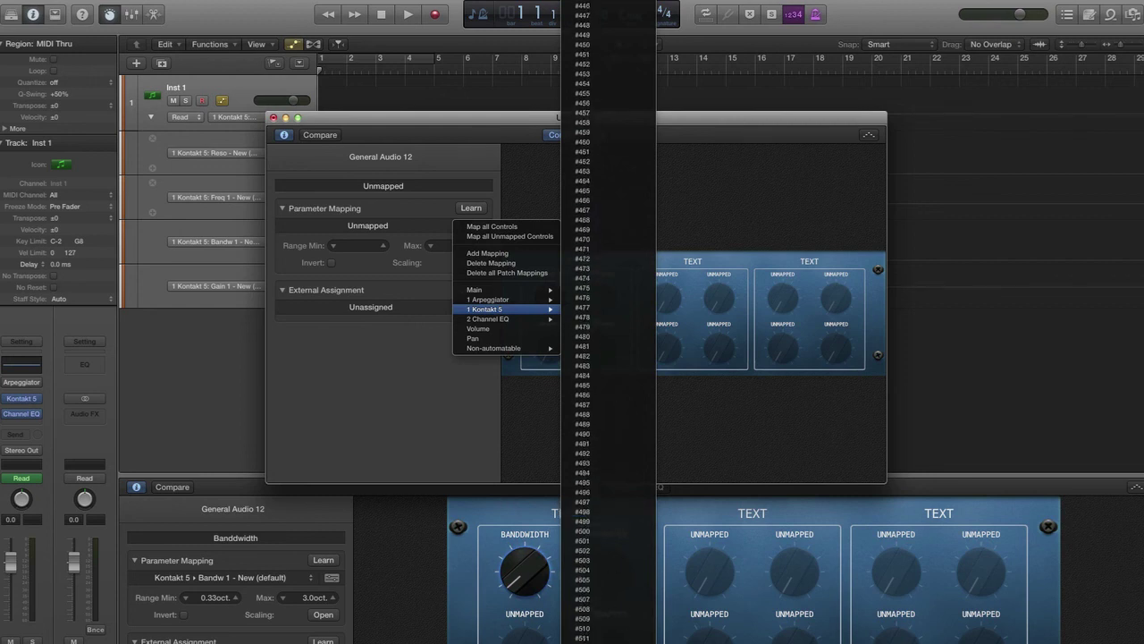
left_click(608, 512)
left_click(432, 186)
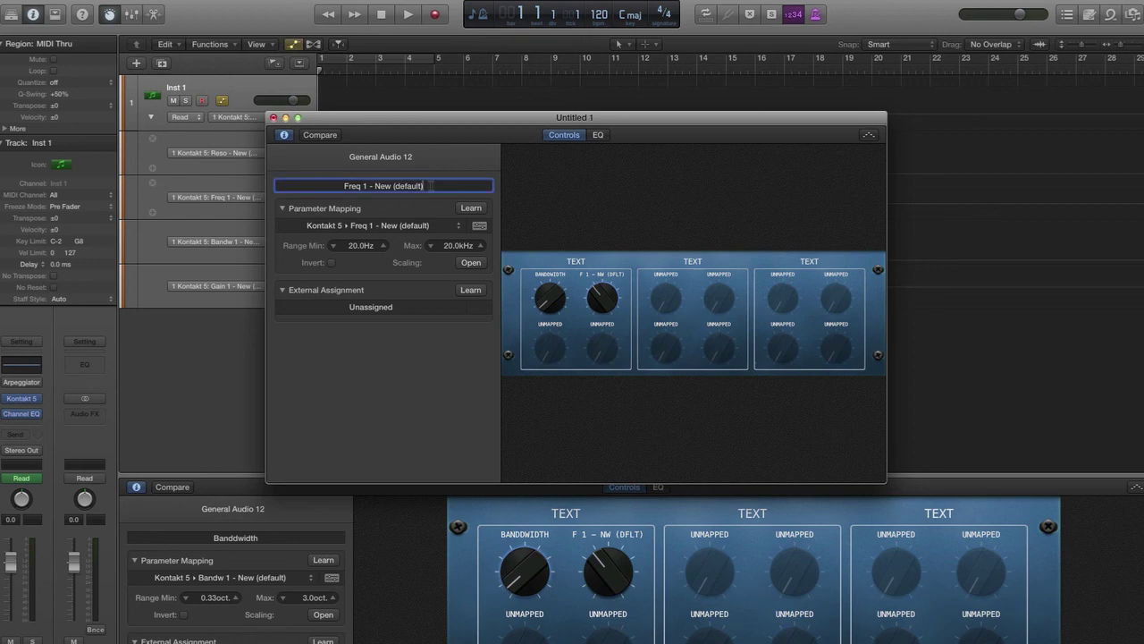
key("super+a")
type("Frequency")
key("Return")
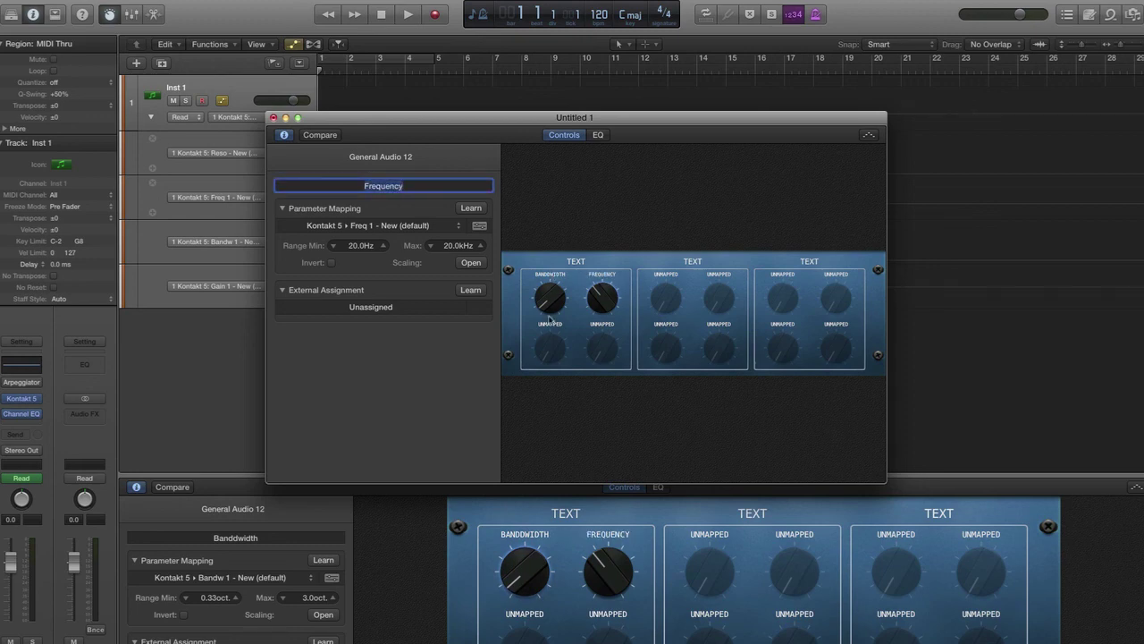
Map the third knob to Kontakt 5's Gain 1 and label it 'Gain'
left_click(550, 347)
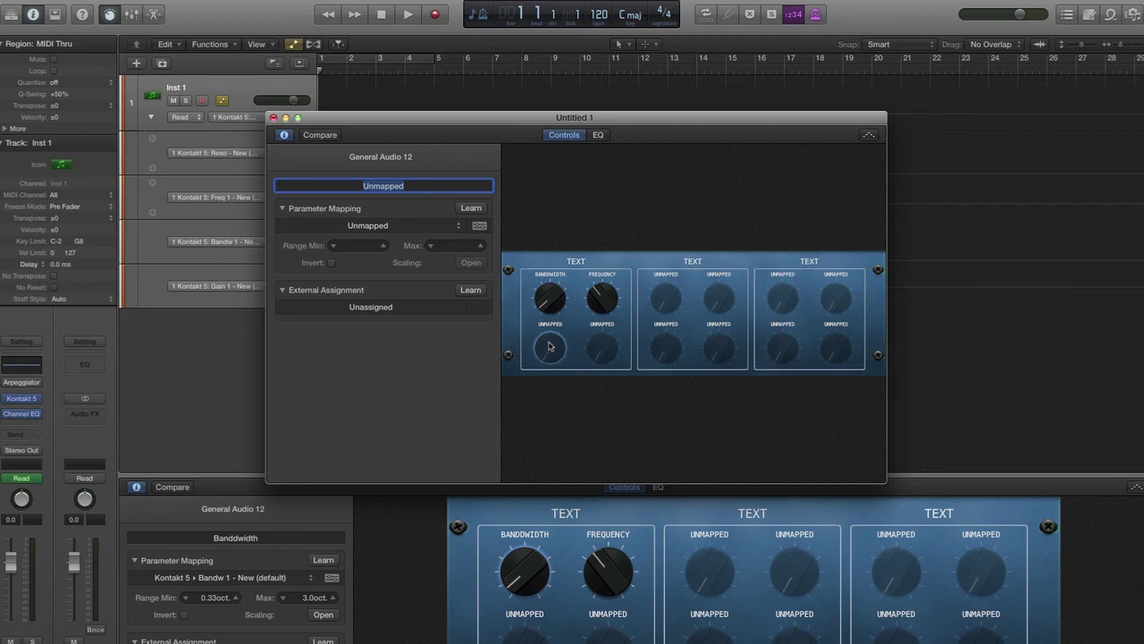
left_click(407, 229)
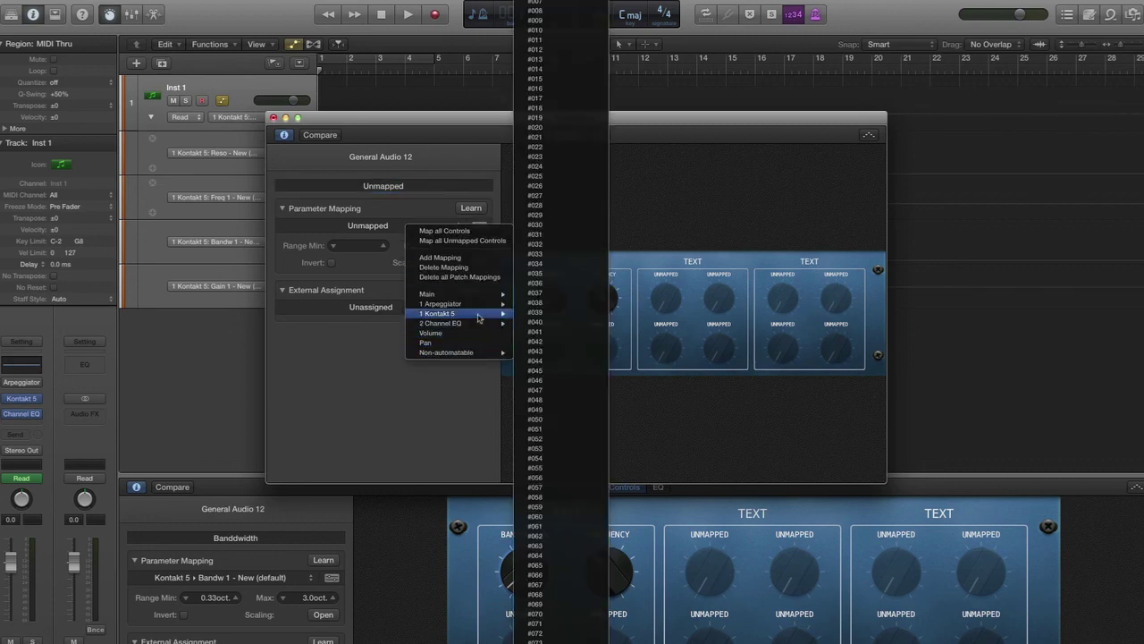
scroll(572, 569, "down", 20)
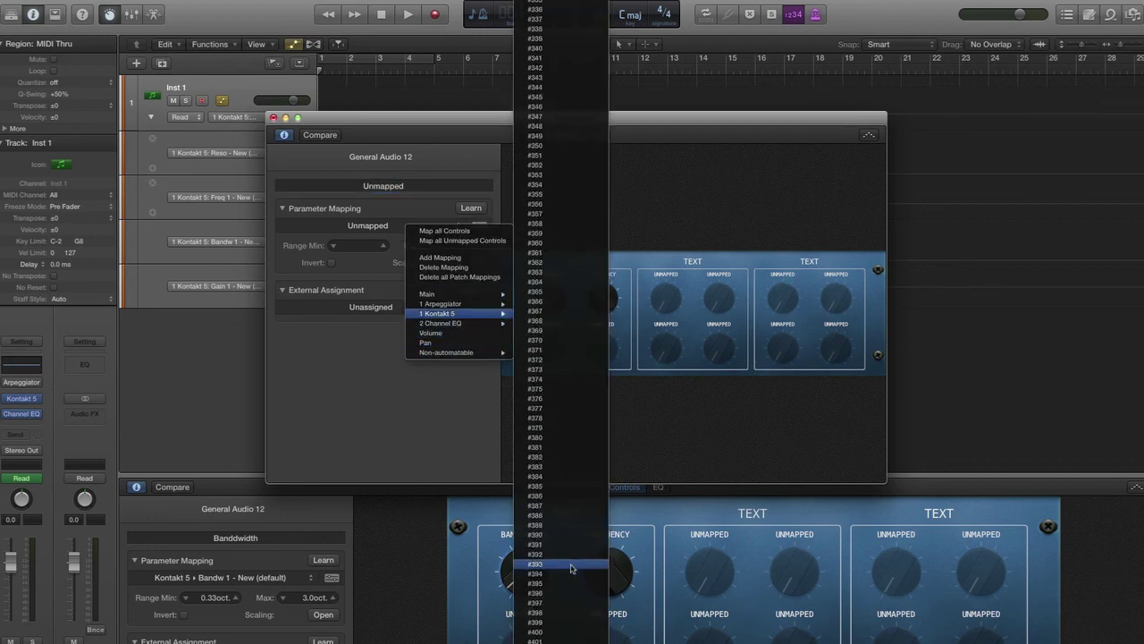
scroll(572, 569, "down", 8)
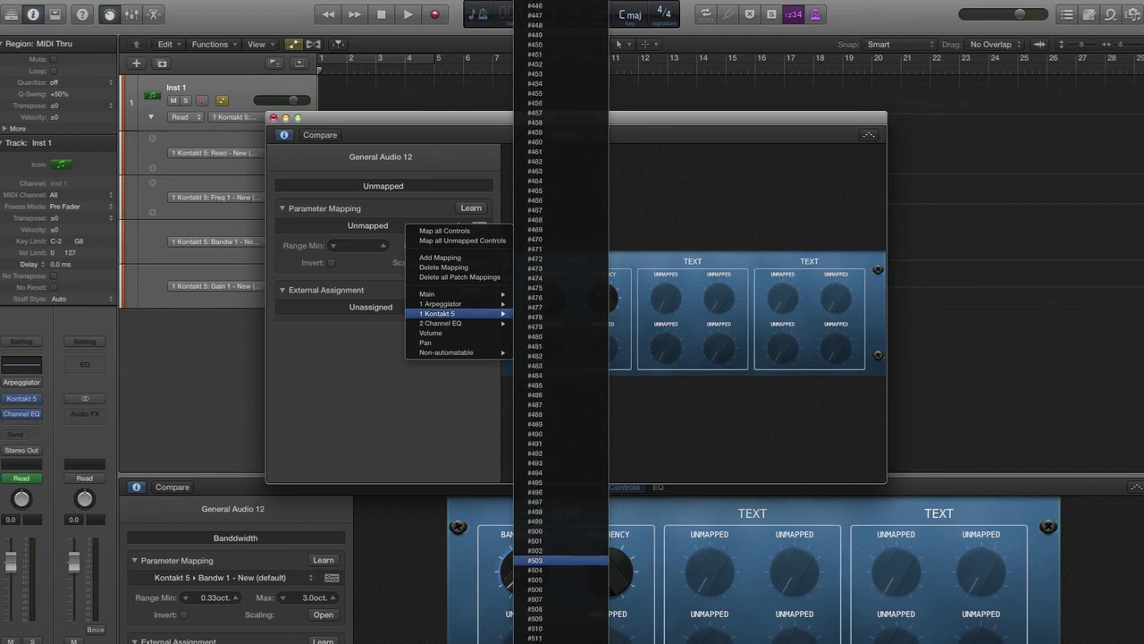
left_click(561, 561)
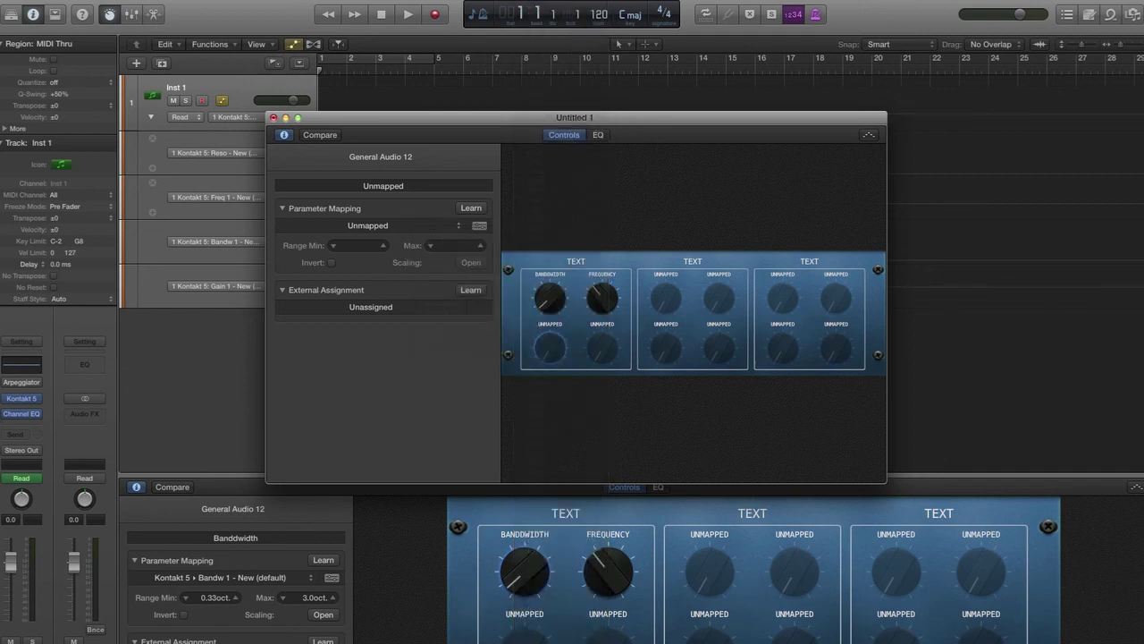
double_click(419, 186)
type("G")
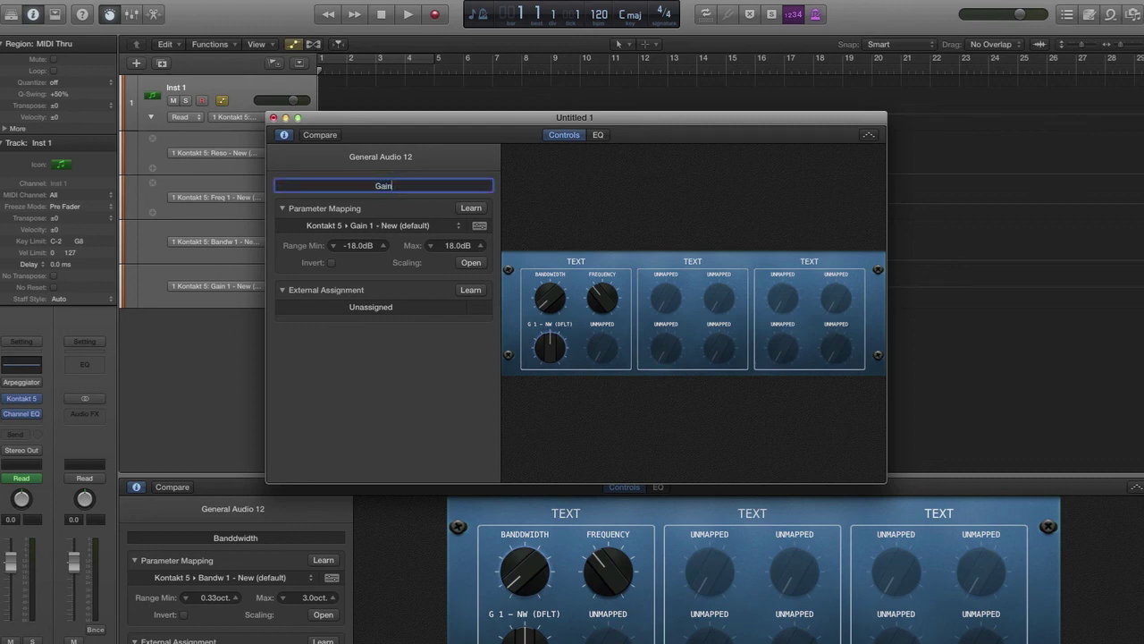
type("ain")
key("Return")
left_click(665, 300)
left_click(383, 228)
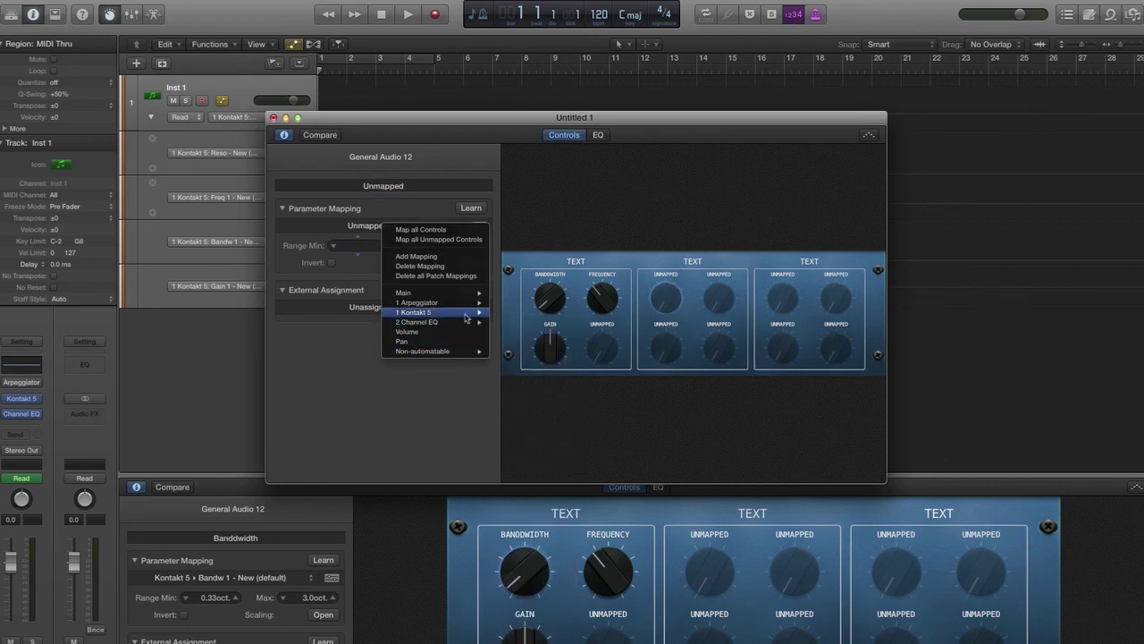
Map the fourth knob to Kontakt 5's Cutoff and label it 'Cutoff'
scroll(531, 480, "down", 3)
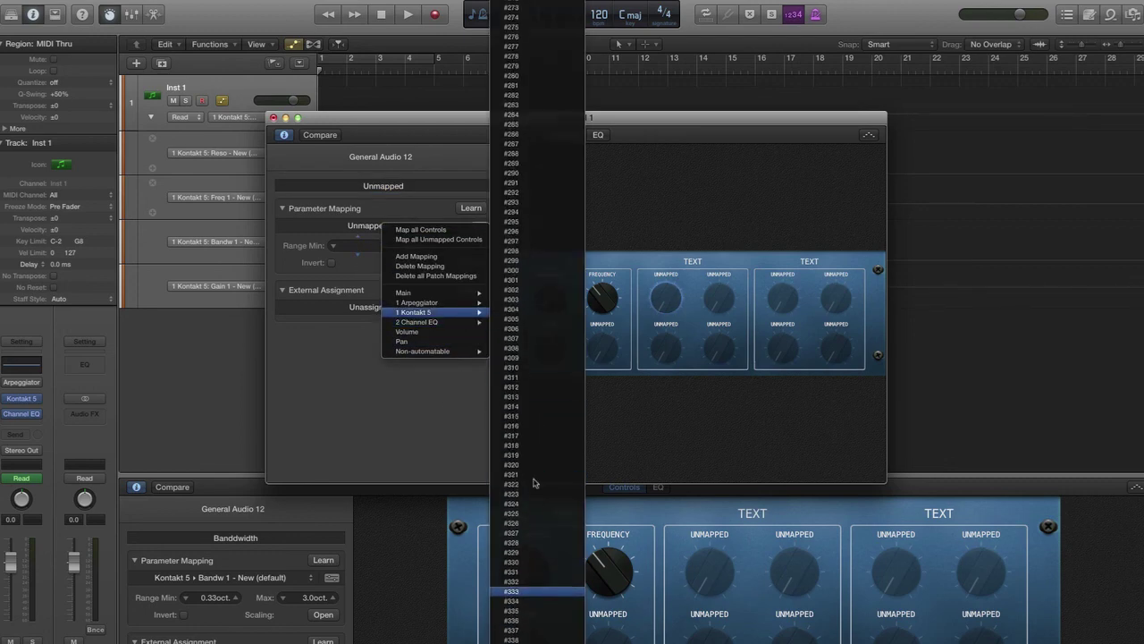
scroll(533, 483, "down", 10)
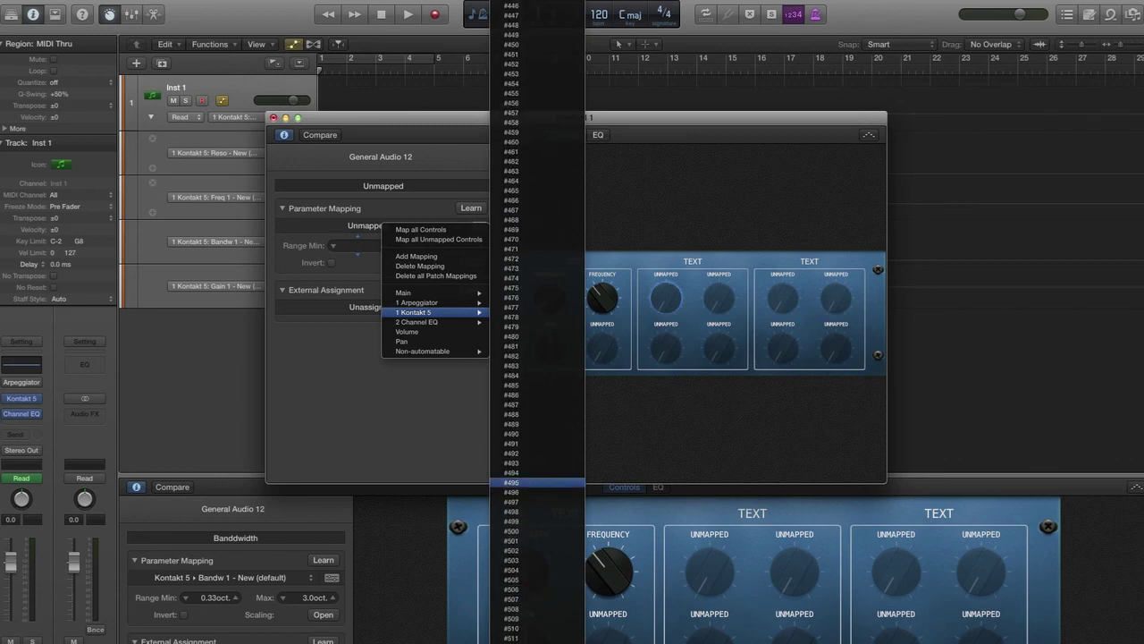
left_click(532, 482)
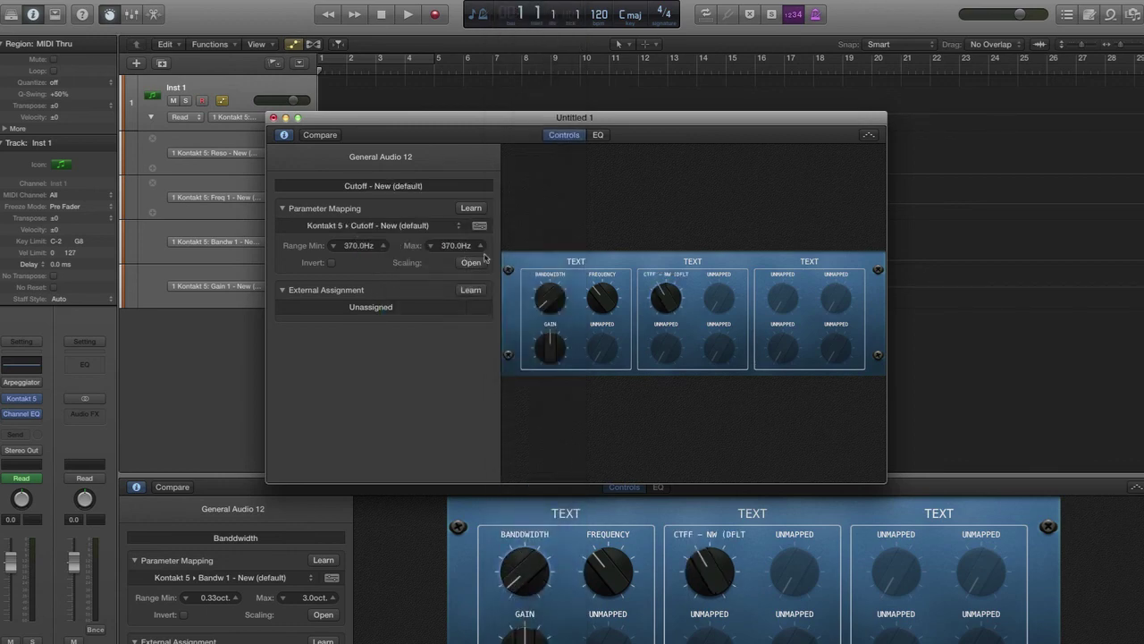
left_click(434, 186)
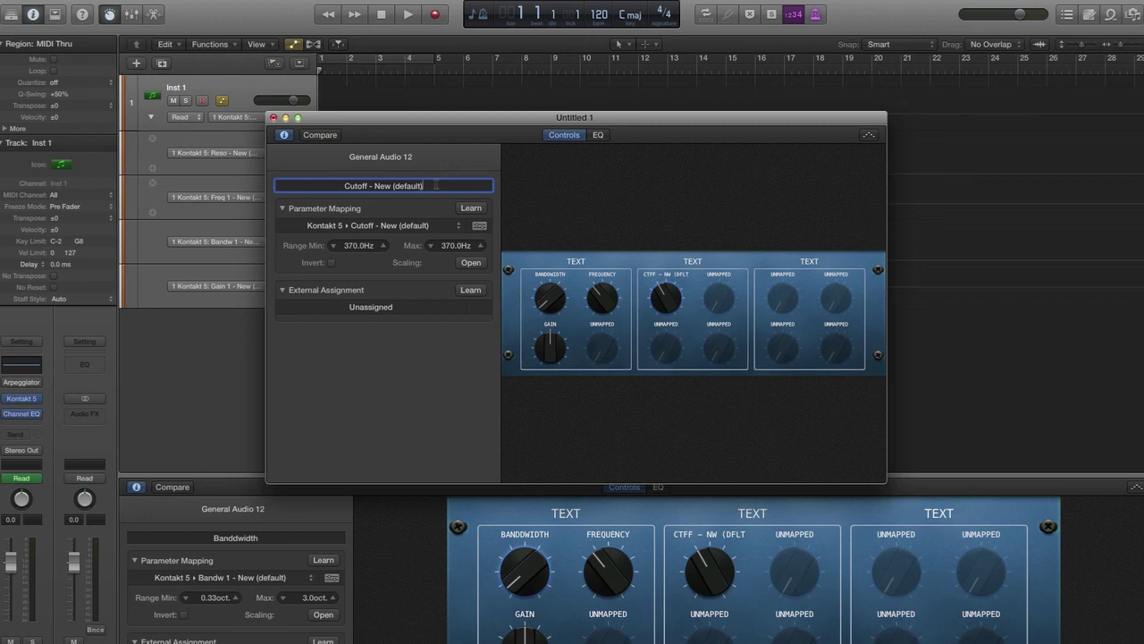
key("super+a")
type("Cutoff")
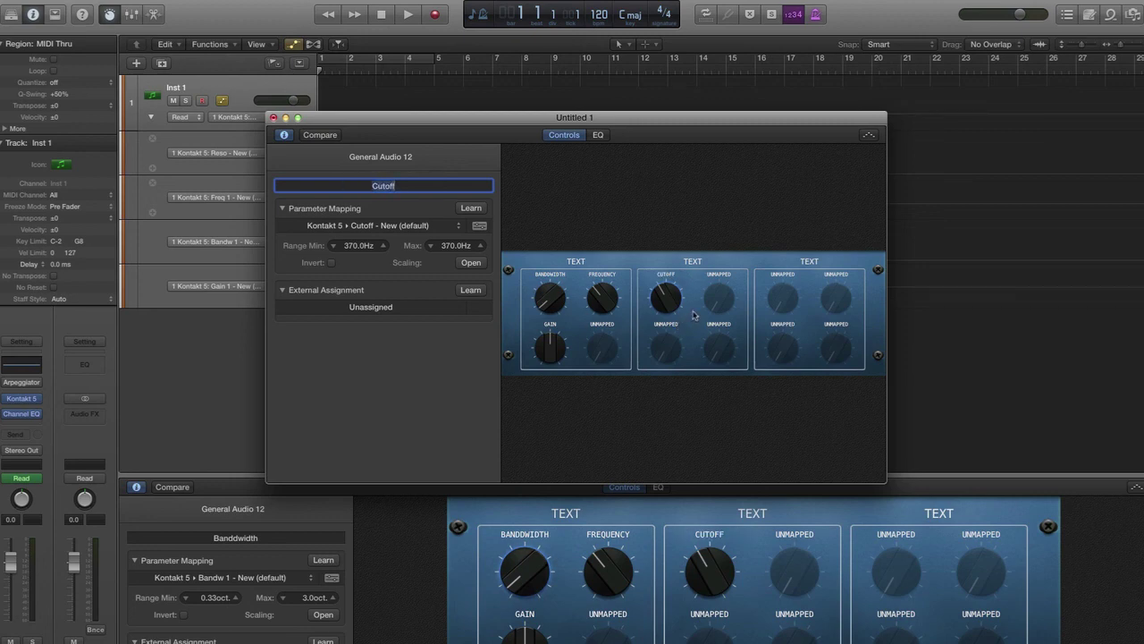
Map the next knob to Kontakt 5's Reso, then bring up the Kontakt 5 instrument window
left_click(720, 298)
left_click(459, 227)
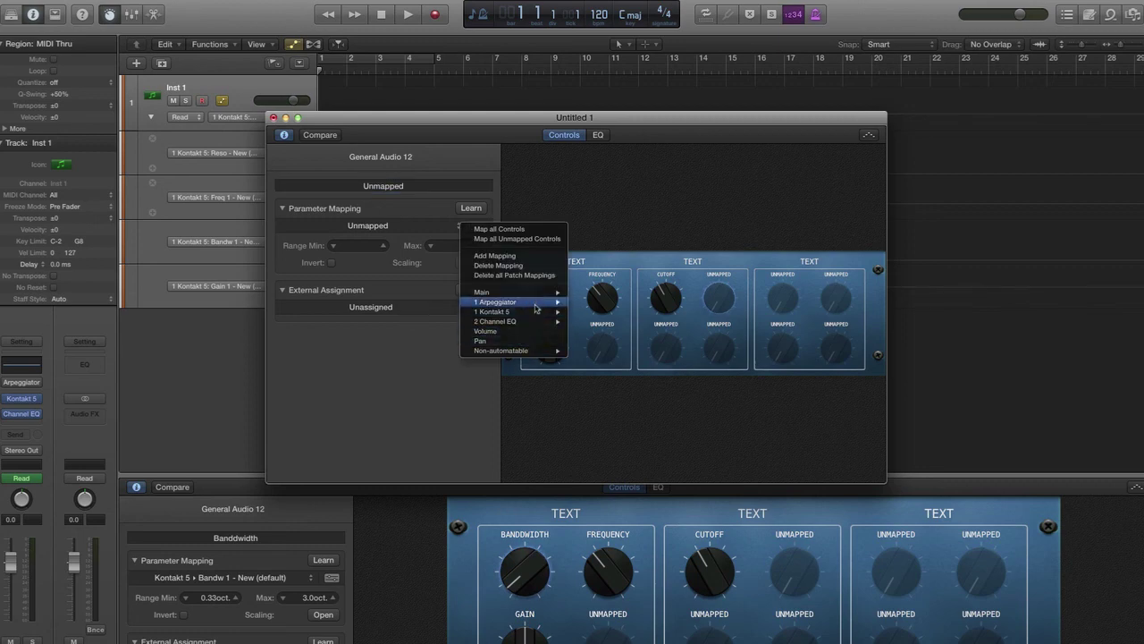
scroll(621, 549, "down", 20)
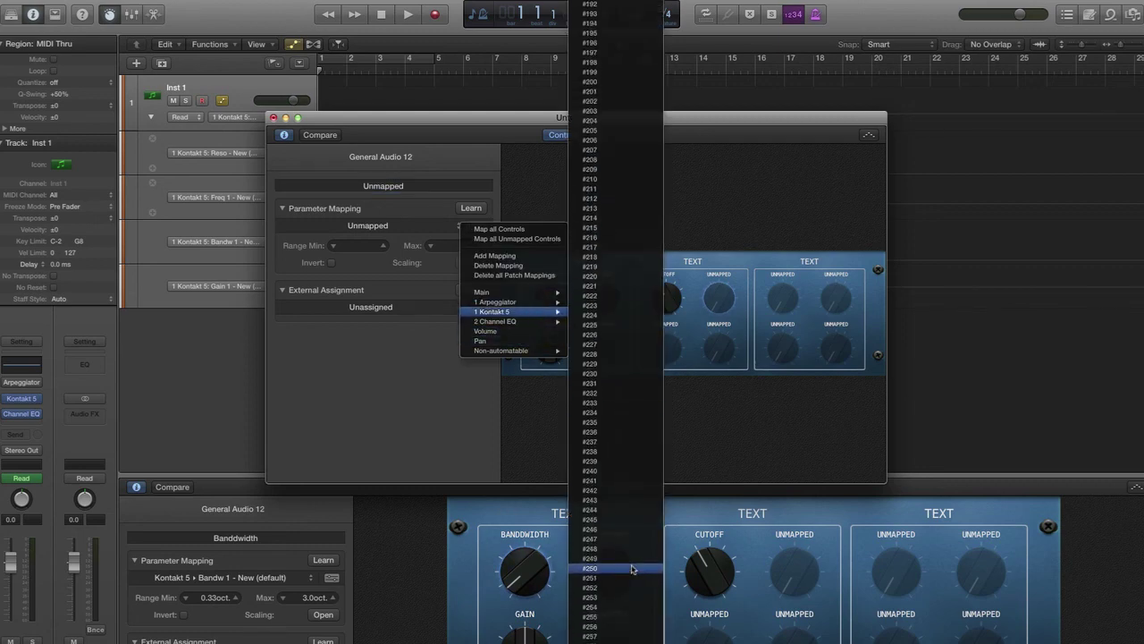
scroll(632, 568, "down", 15)
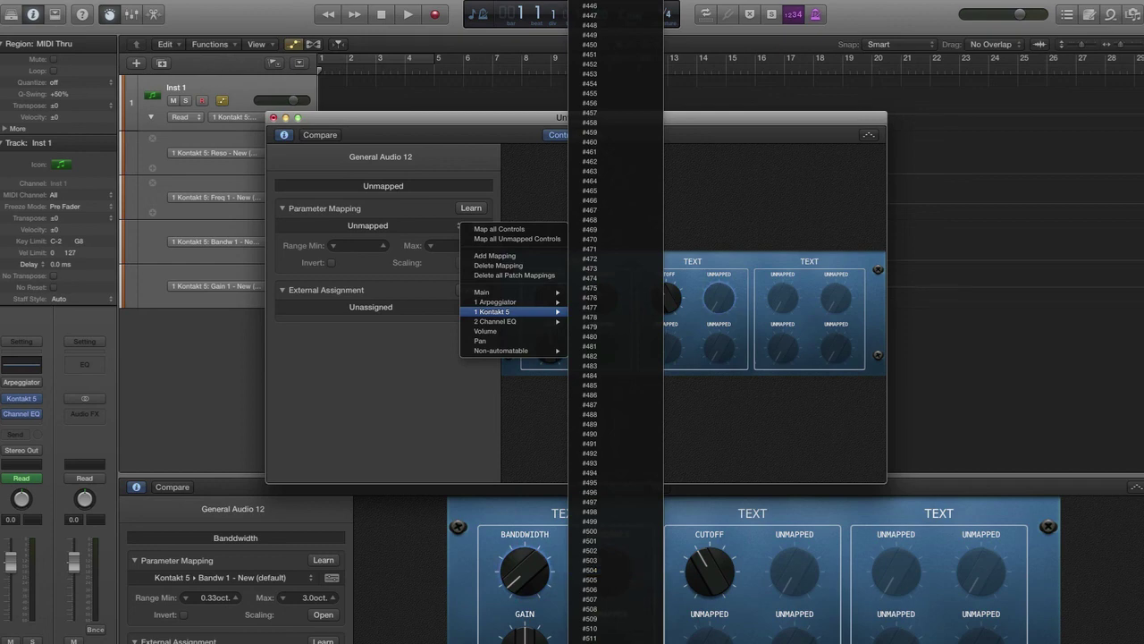
left_click(577, 422)
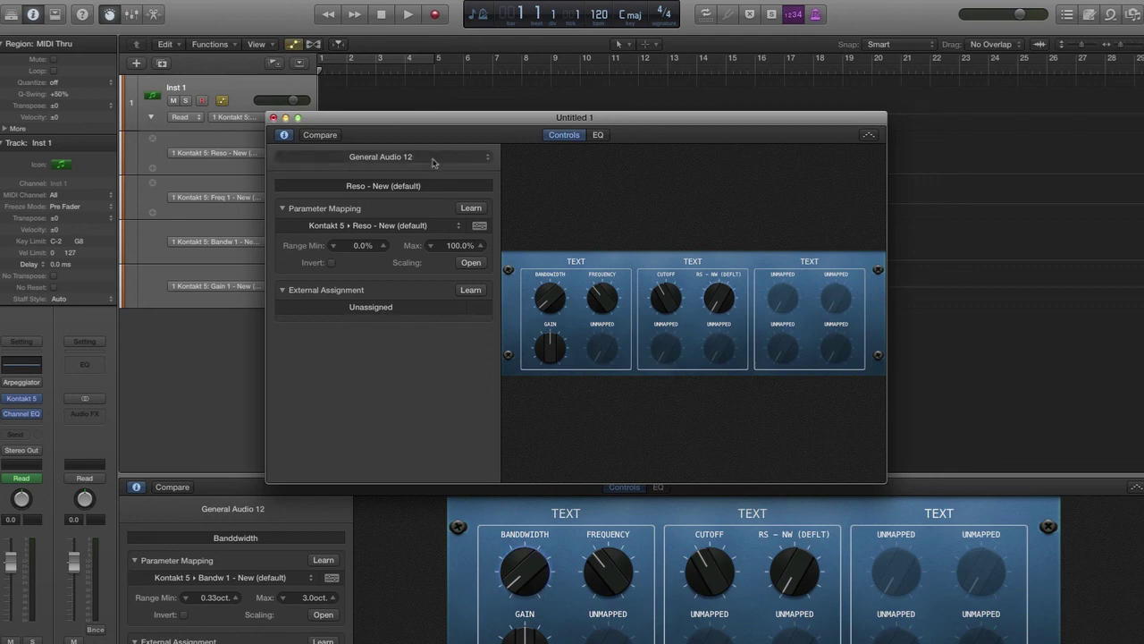
left_click_drag(427, 119, 490, 91)
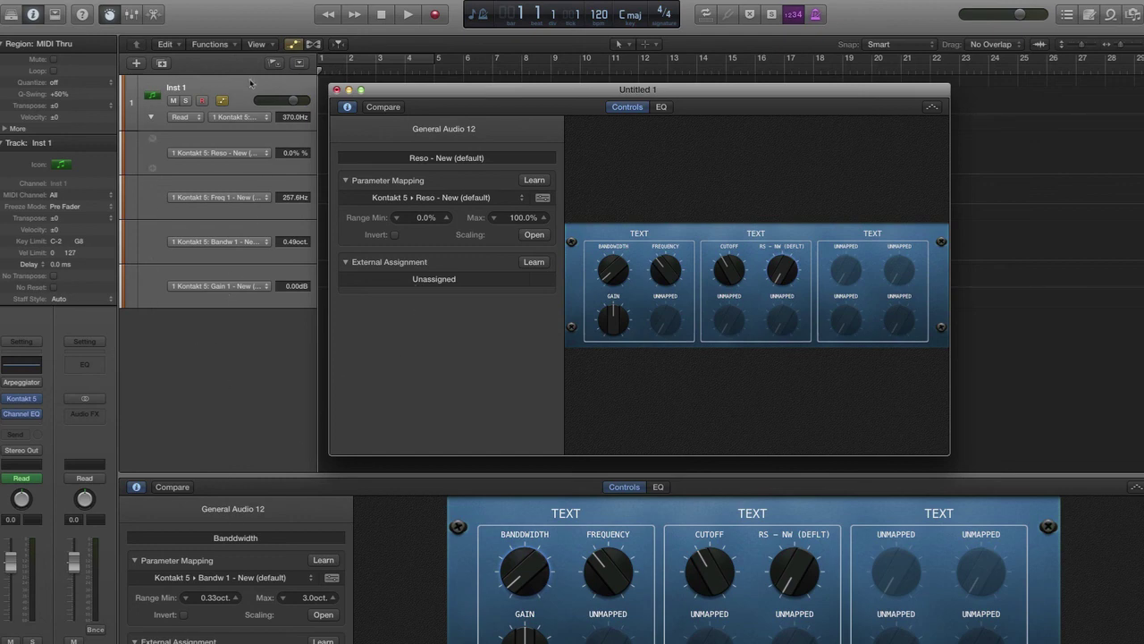
left_click(22, 403)
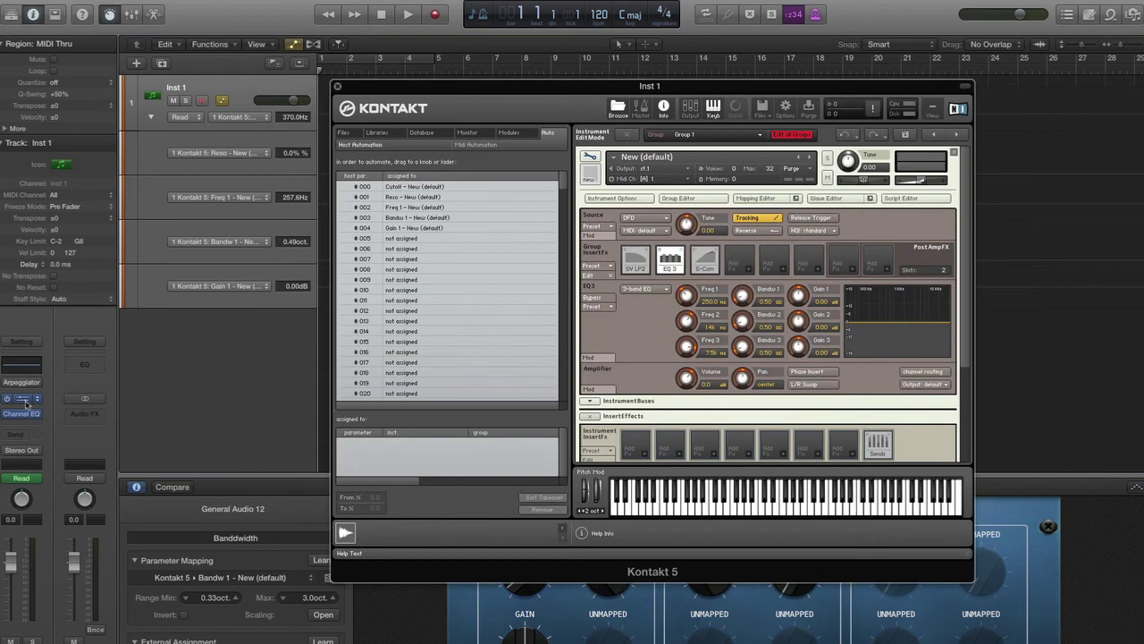
Lower the SV LP2 filter cutoff to 26.0 Hz with the Cutoff knob, then close Kontakt
left_click_drag(549, 92, 341, 65)
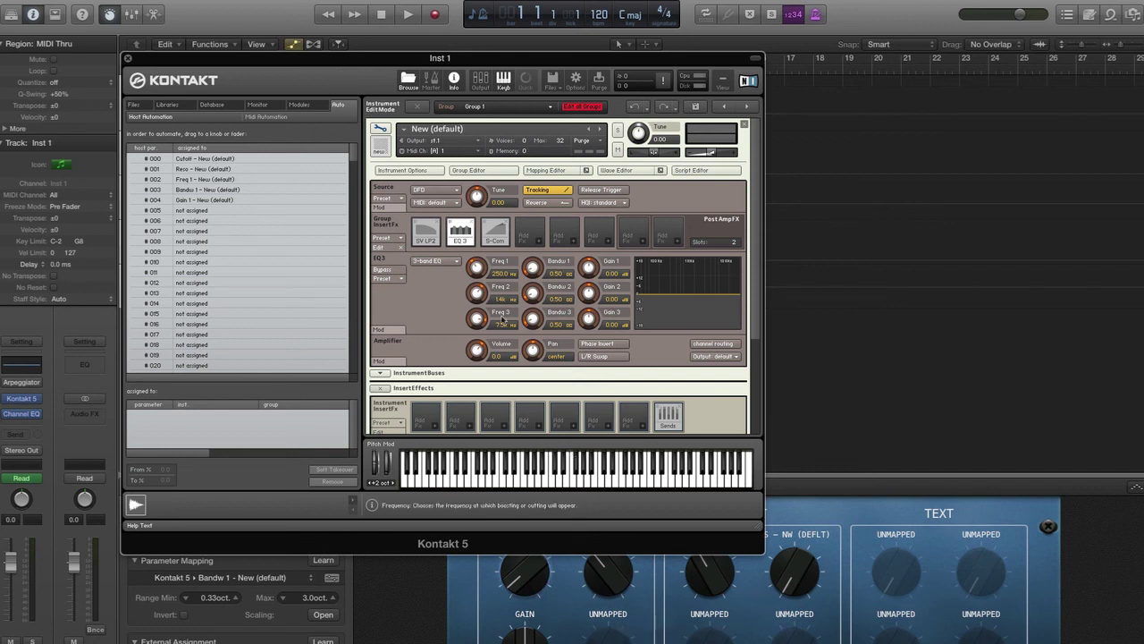
left_click(425, 235)
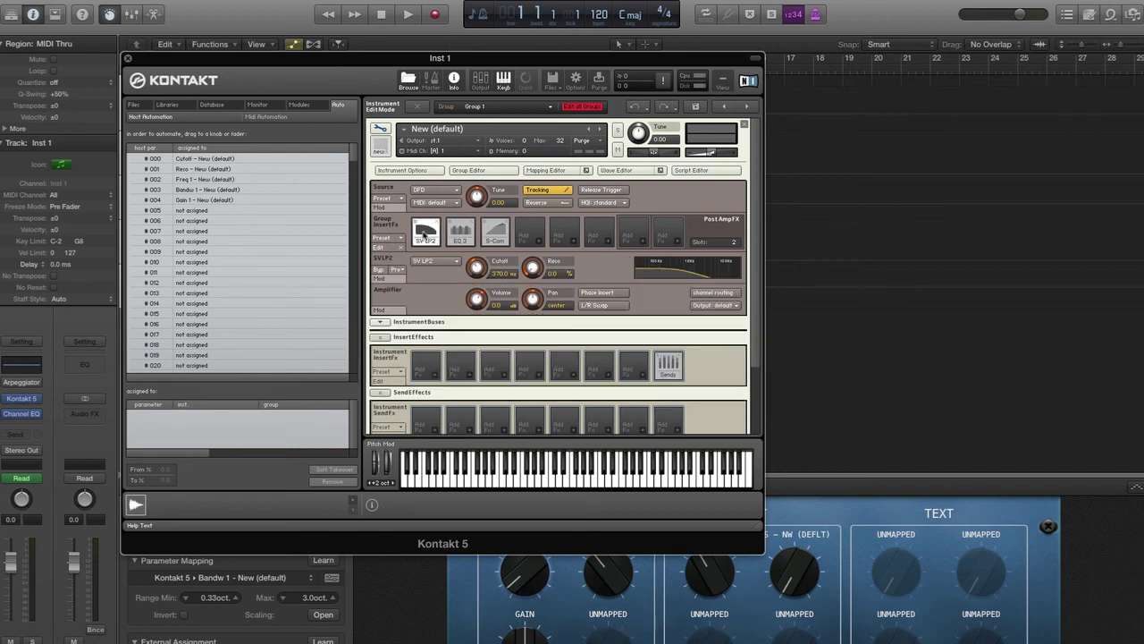
left_click(707, 587)
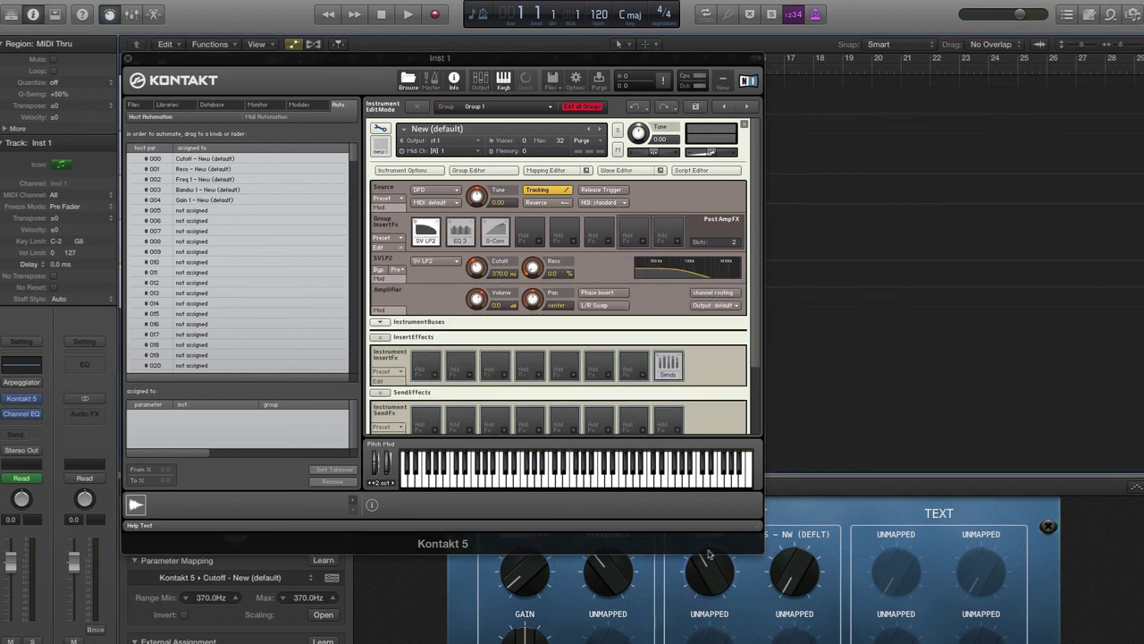
mouse_move(707, 562)
left_mouse_down()
mouse_move(703, 611)
mouse_move(708, 448)
mouse_move(707, 631)
left_mouse_up()
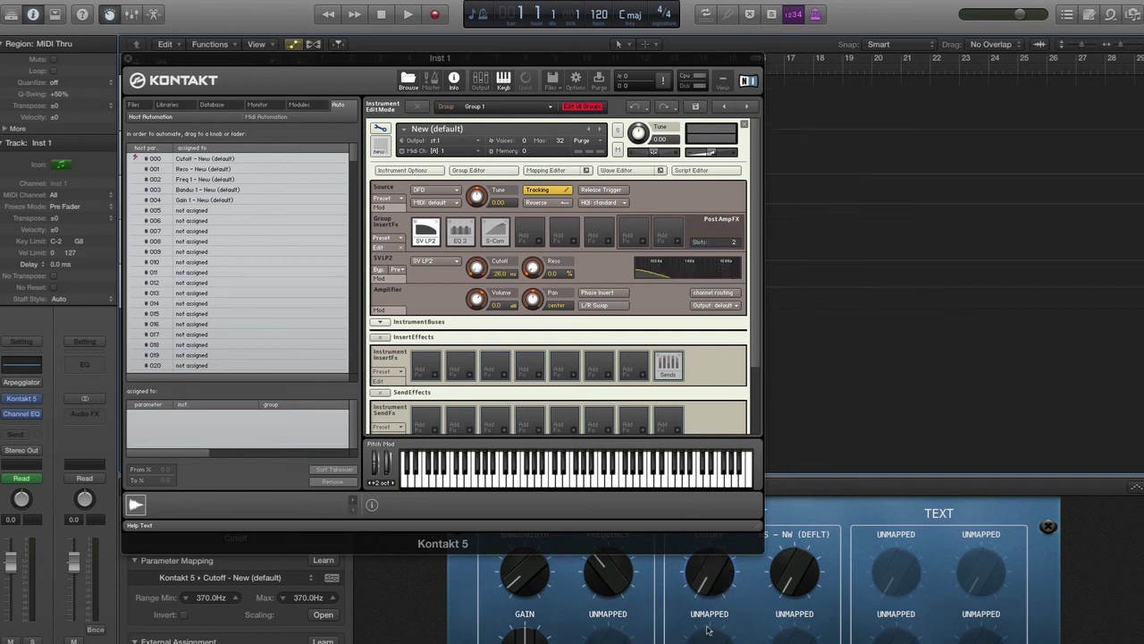
left_click(792, 582)
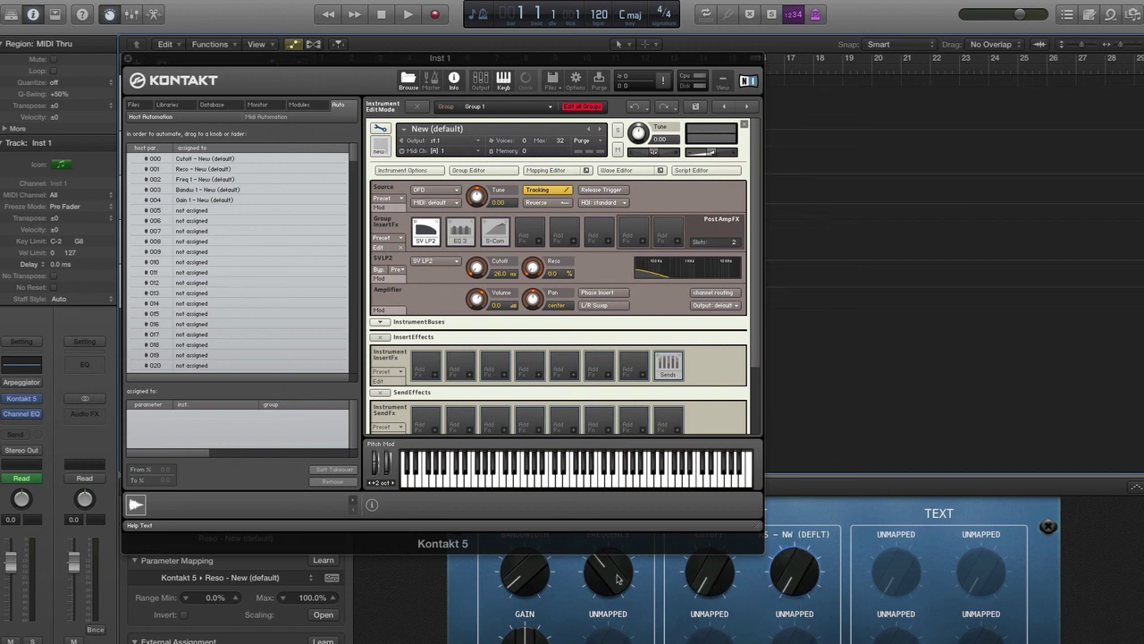
left_click_drag(355, 64, 581, 98)
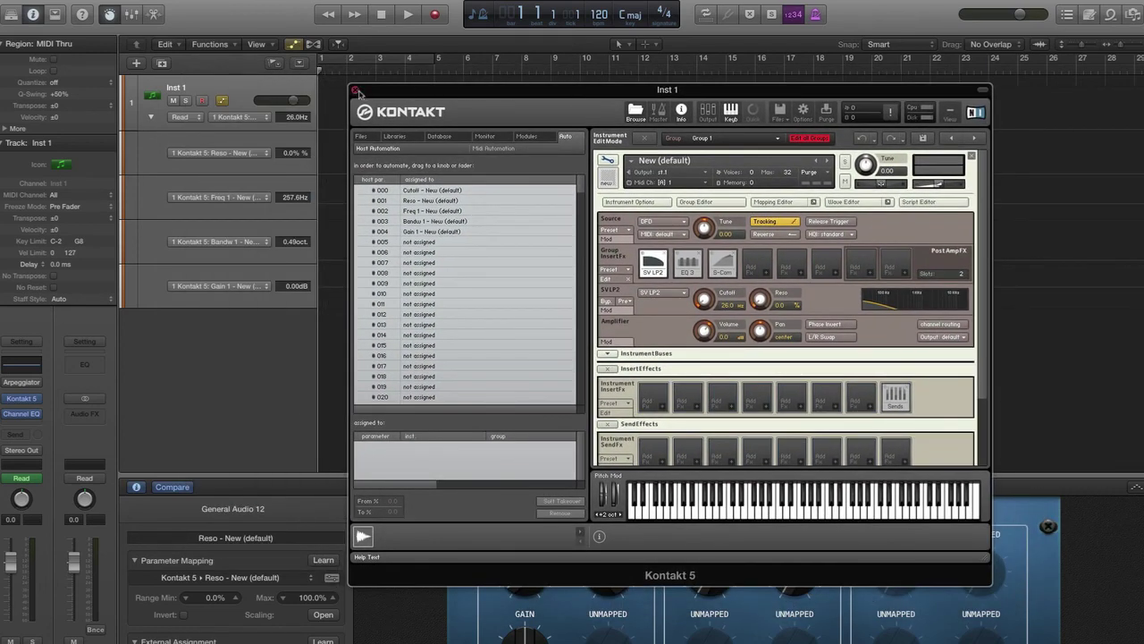
left_click(355, 90)
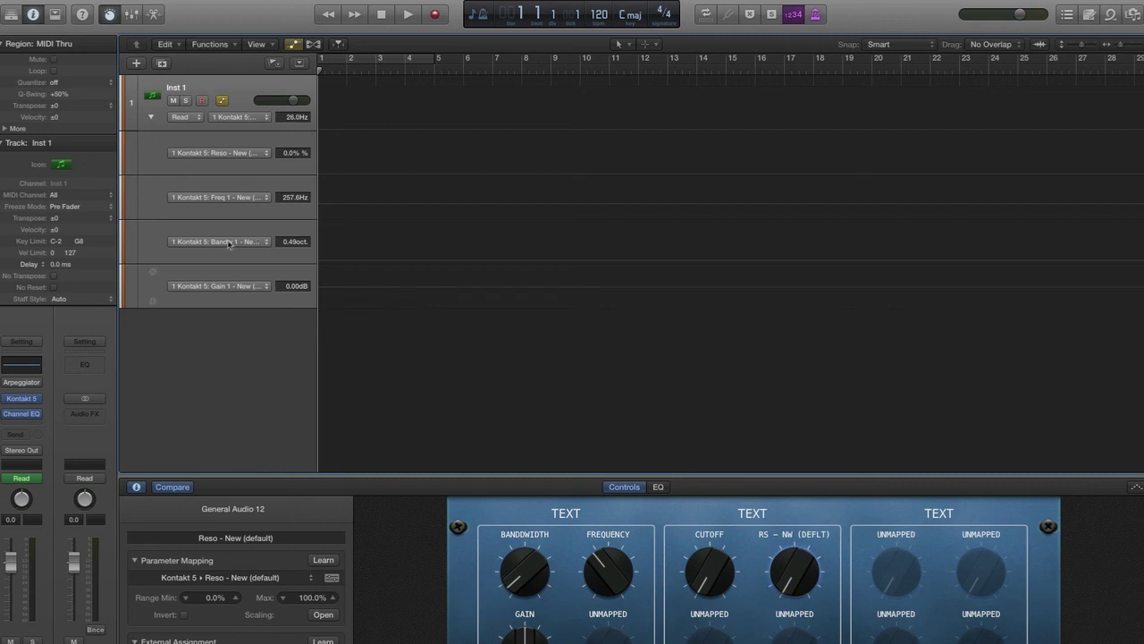
Change Inst 1's automation mode from Read to Touch
left_click(195, 116)
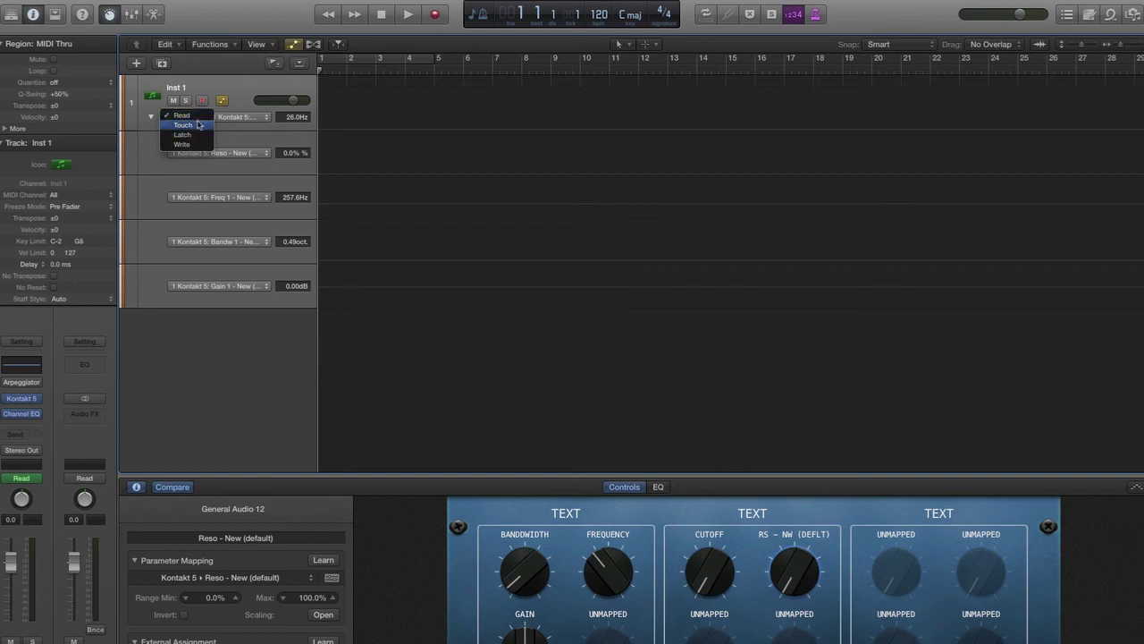
left_click(199, 125)
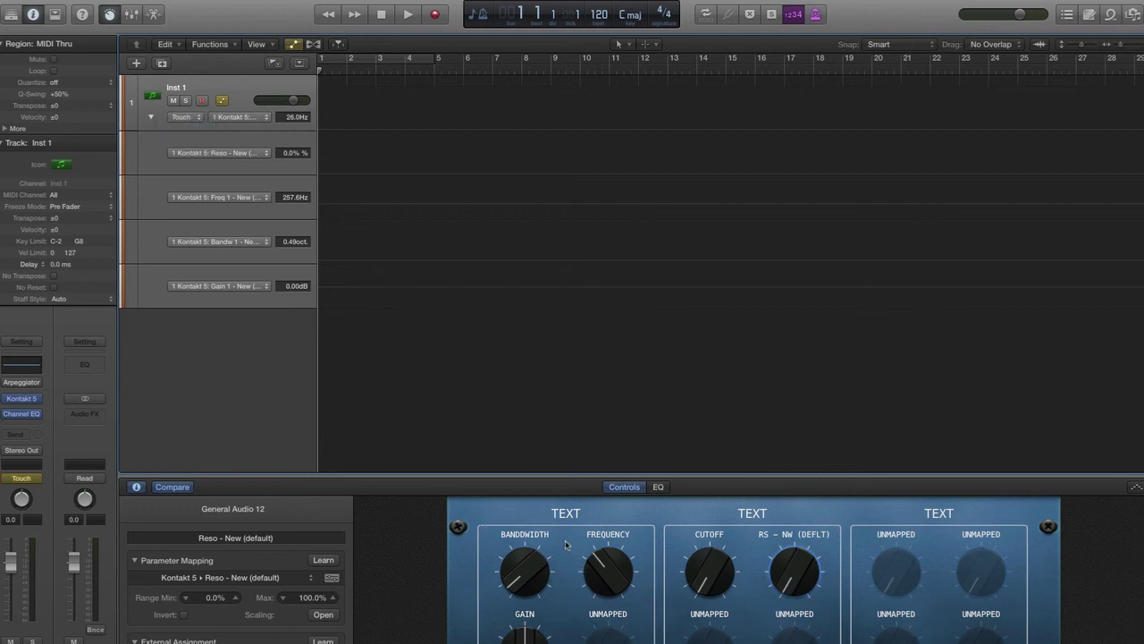
Record Banddwidth automation from 0.49 to 1.9 oct, rewind to bar 1 and start another pass
key("space")
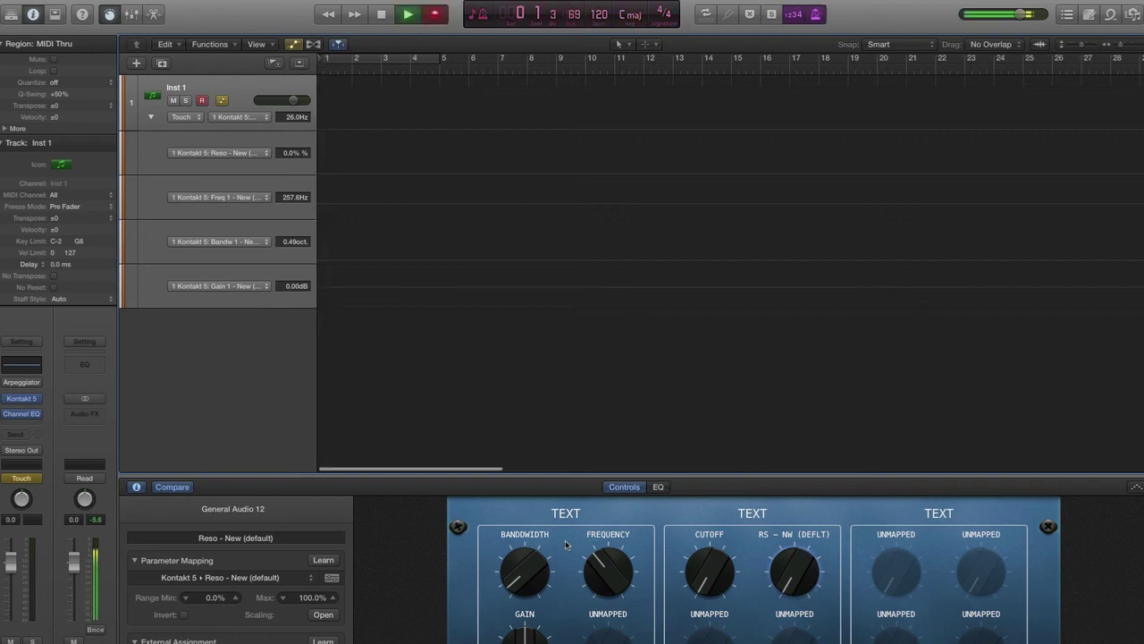
left_click(517, 590)
left_click_drag(522, 534, 540, 626)
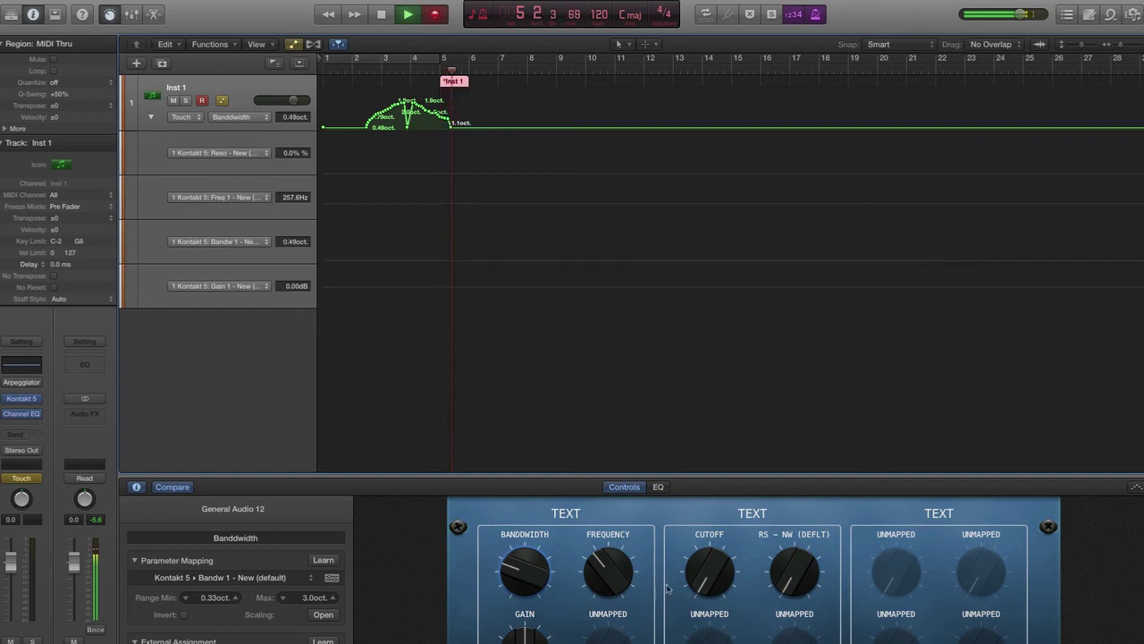
key("space")
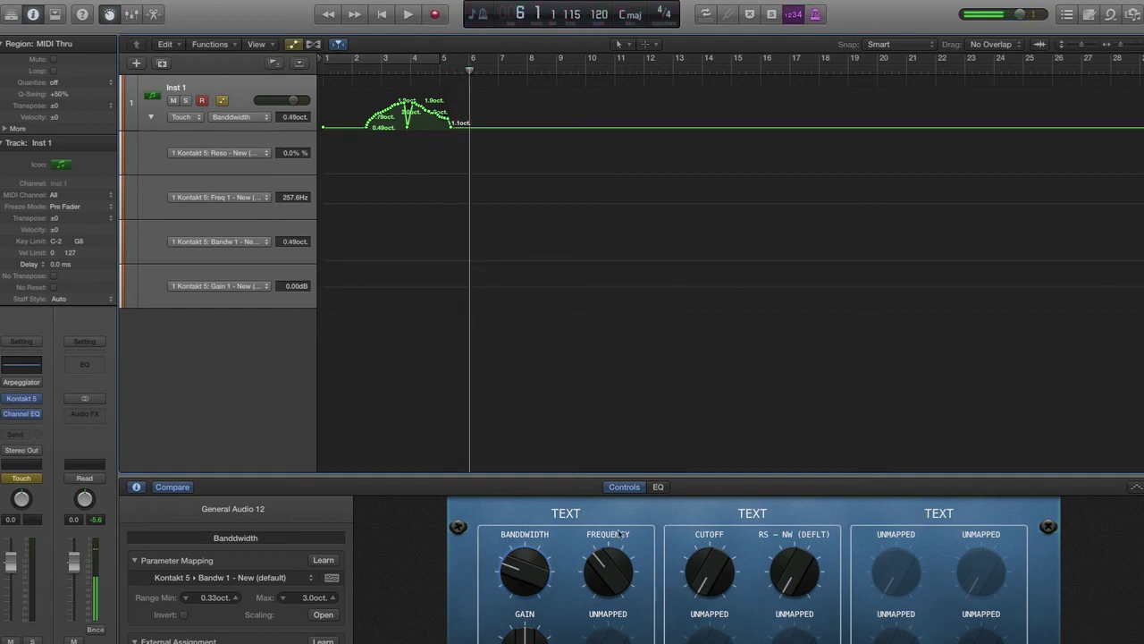
left_click(381, 16)
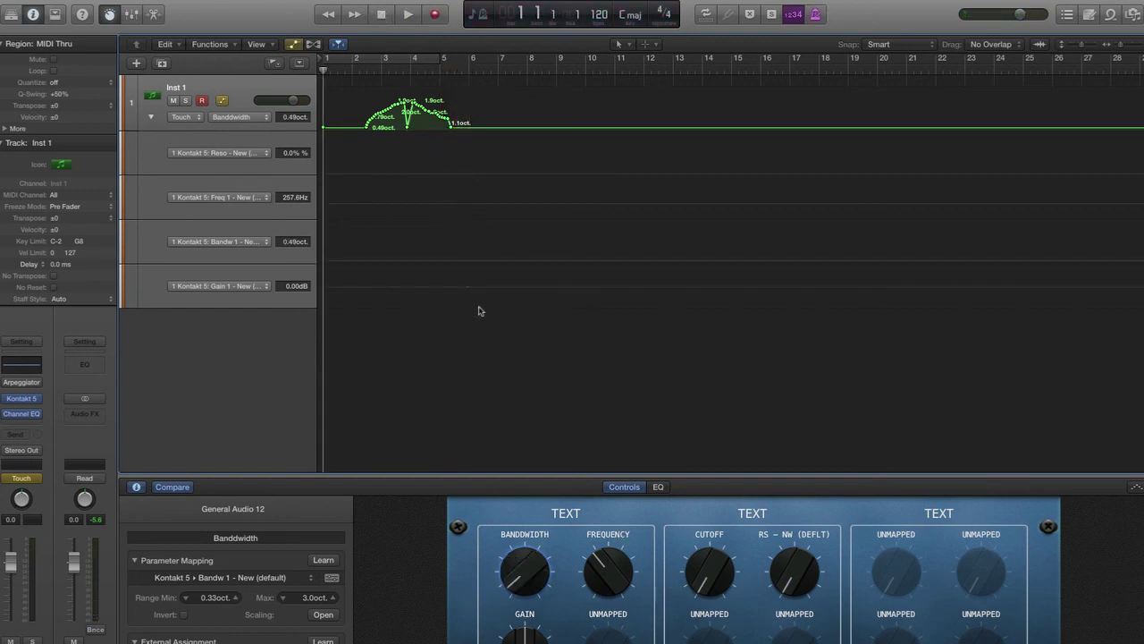
key("space")
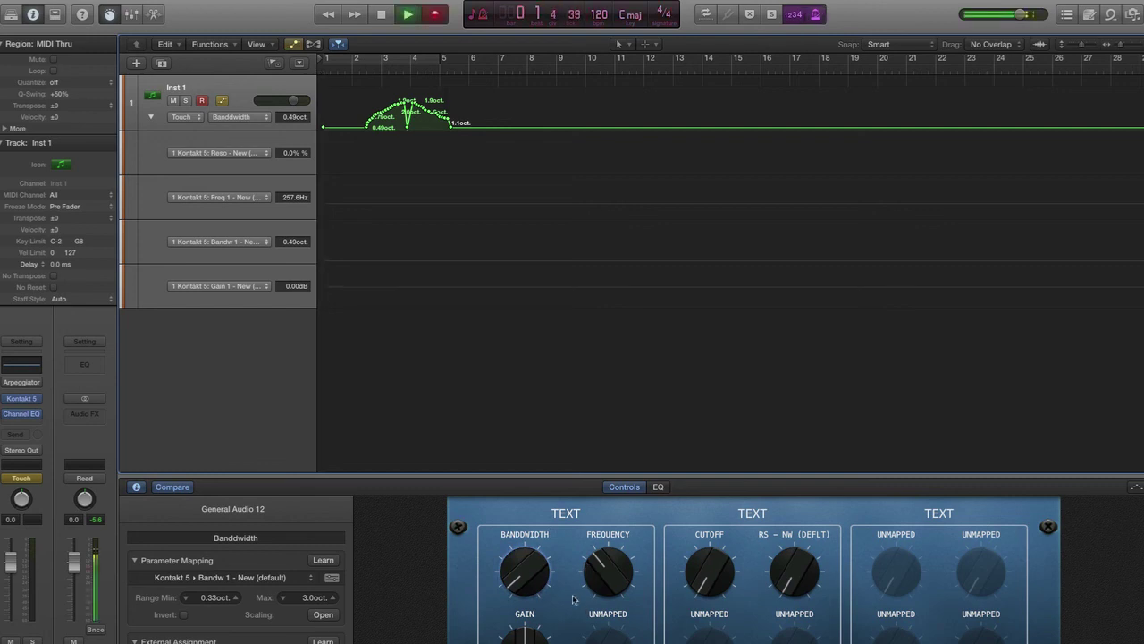
Record a Frequency automation sweep from 257.6 Hz to 1.0 kHz, then rewind to bar 1
left_click(606, 577)
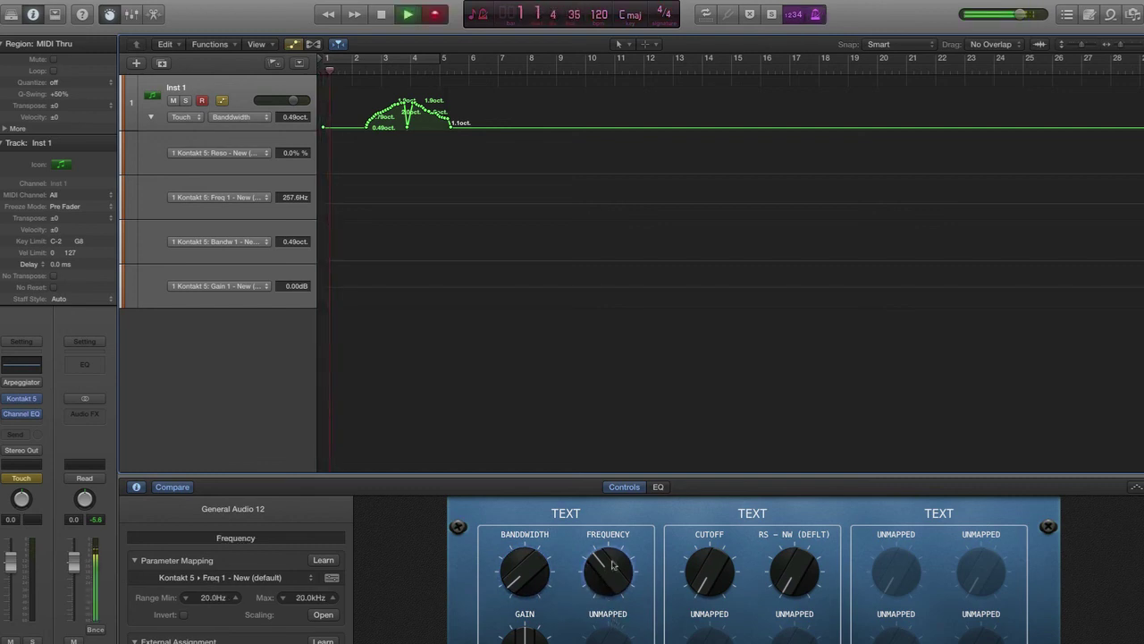
left_click_drag(609, 570, 623, 641)
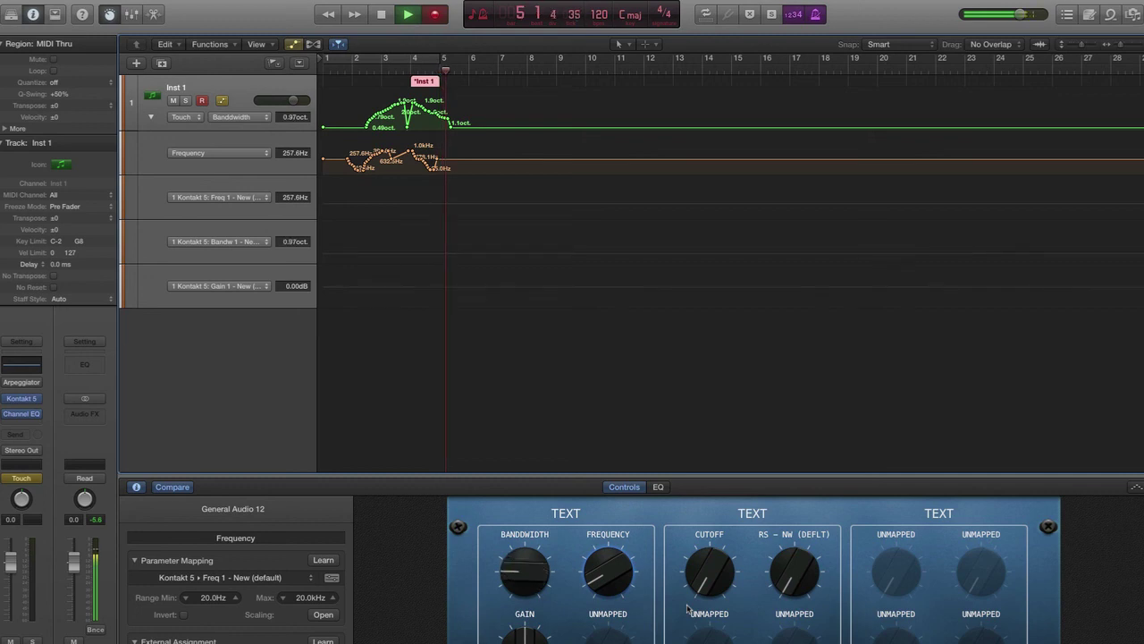
key("space")
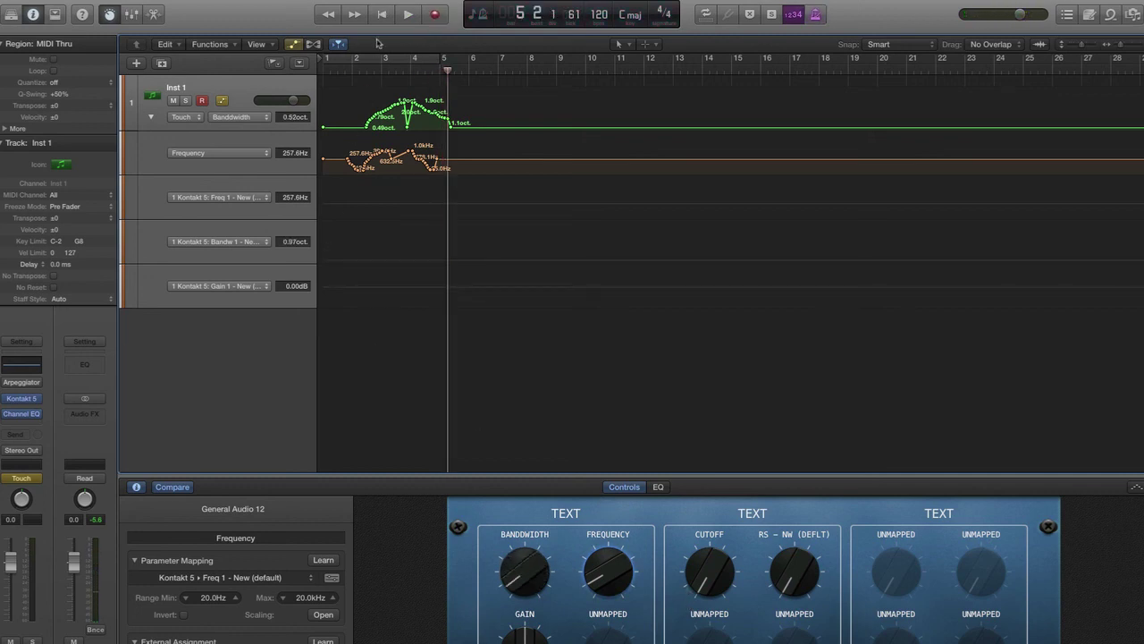
left_click(383, 15)
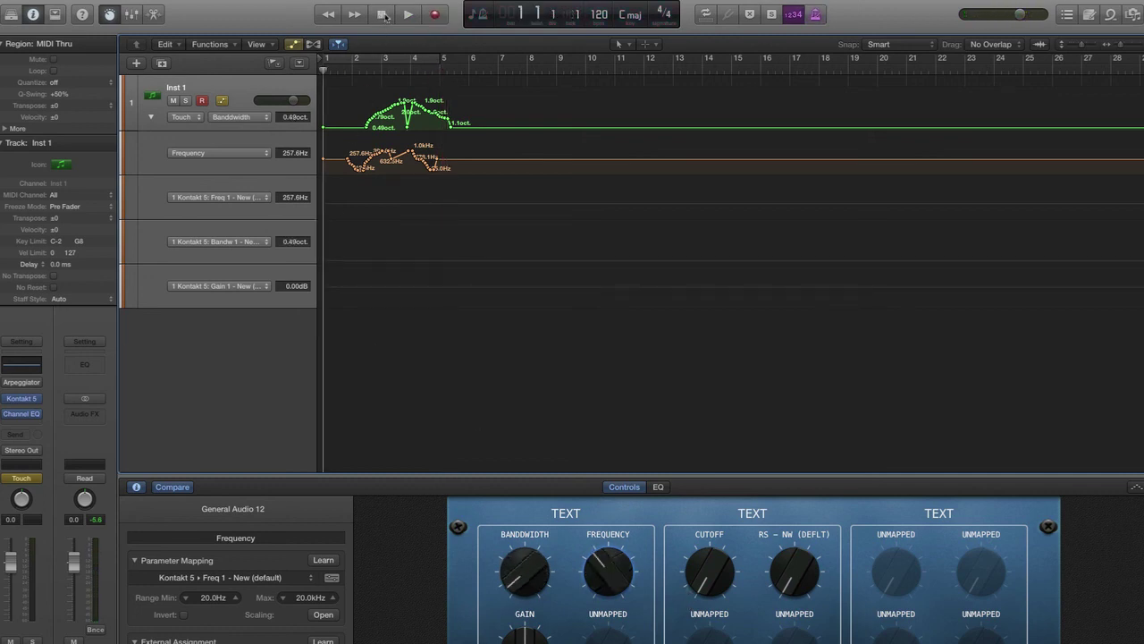
Record a spiky Cutoff automation curve from 26.0 Hz and play it back from bar 1
key("r")
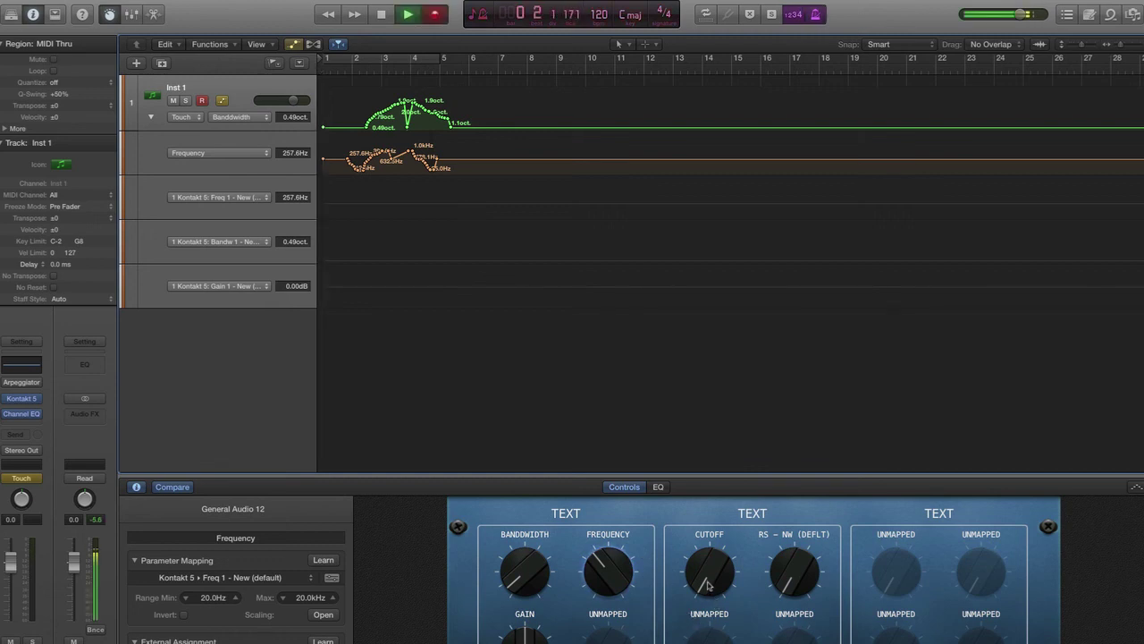
left_click(707, 585)
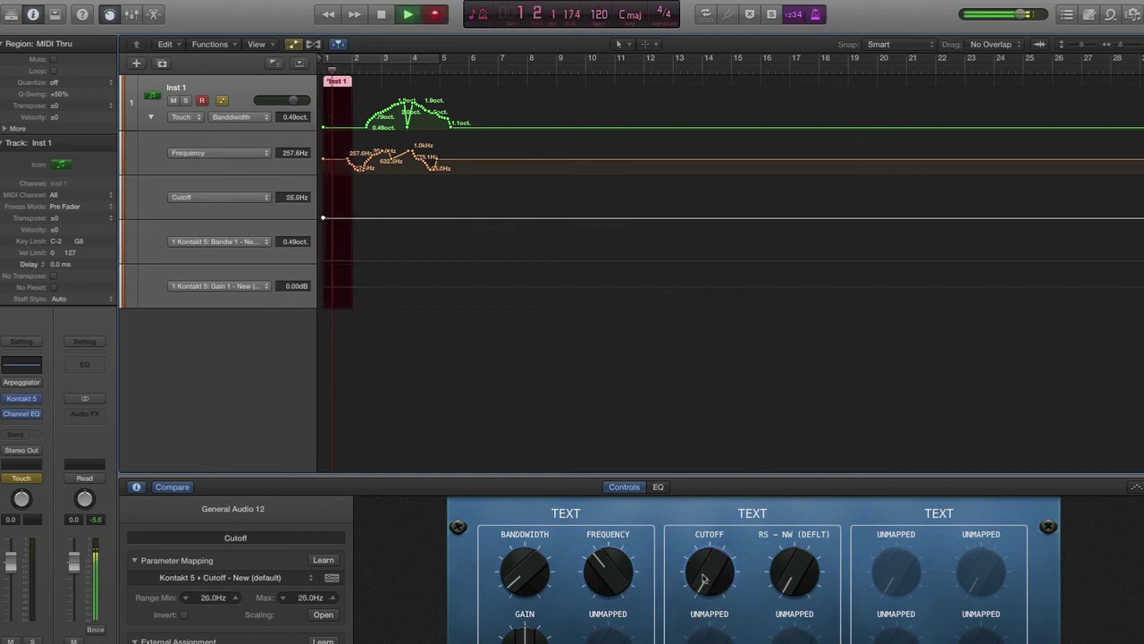
left_click_drag(703, 580, 769, 599)
key("space")
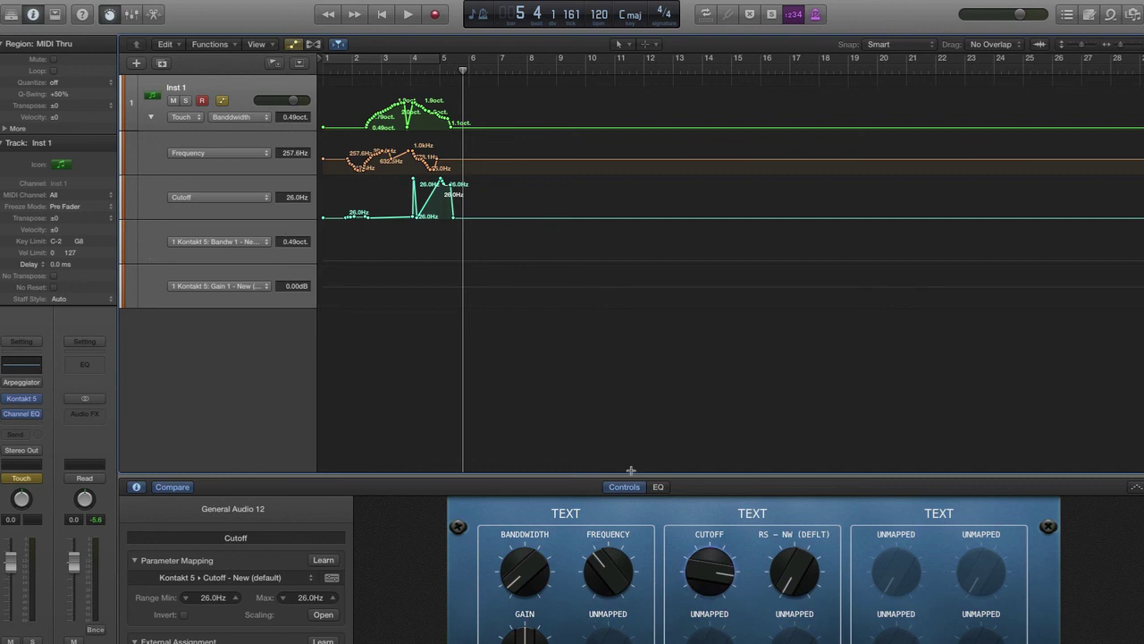
key("Return")
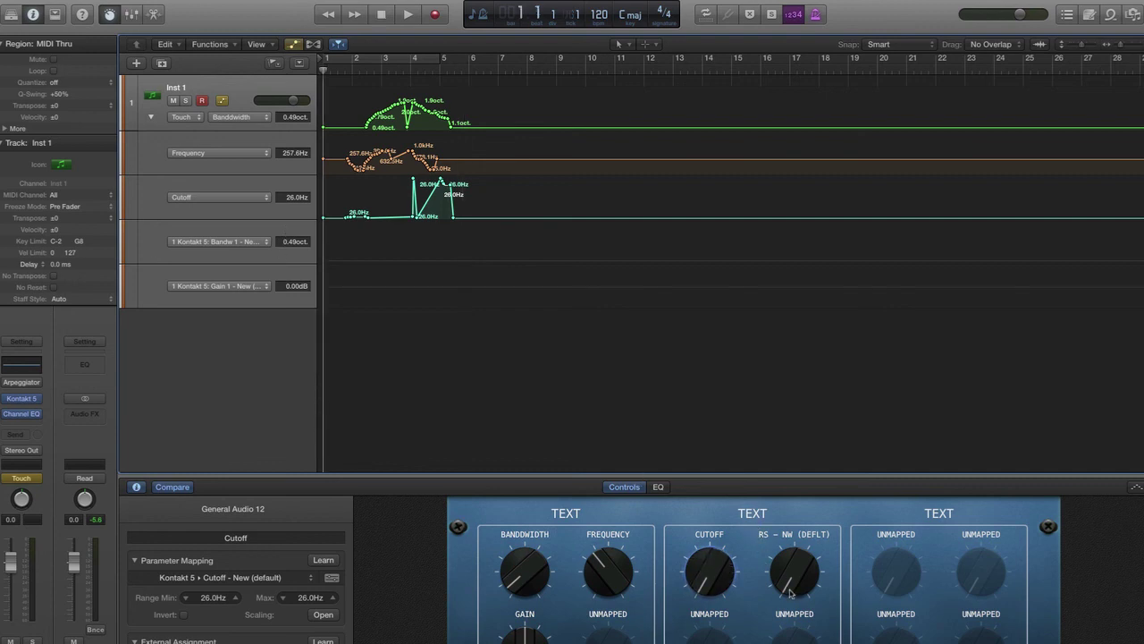
key("space")
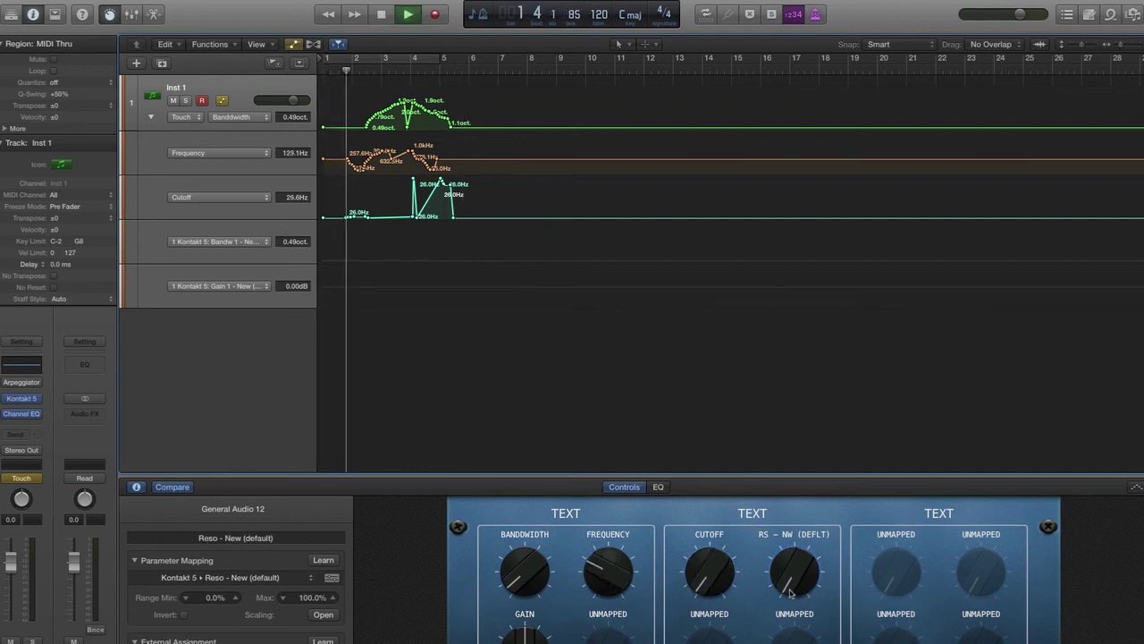
Record Reso automation rising from 44.0% to 98.0% then falling to 40.0%
key("space")
key("r")
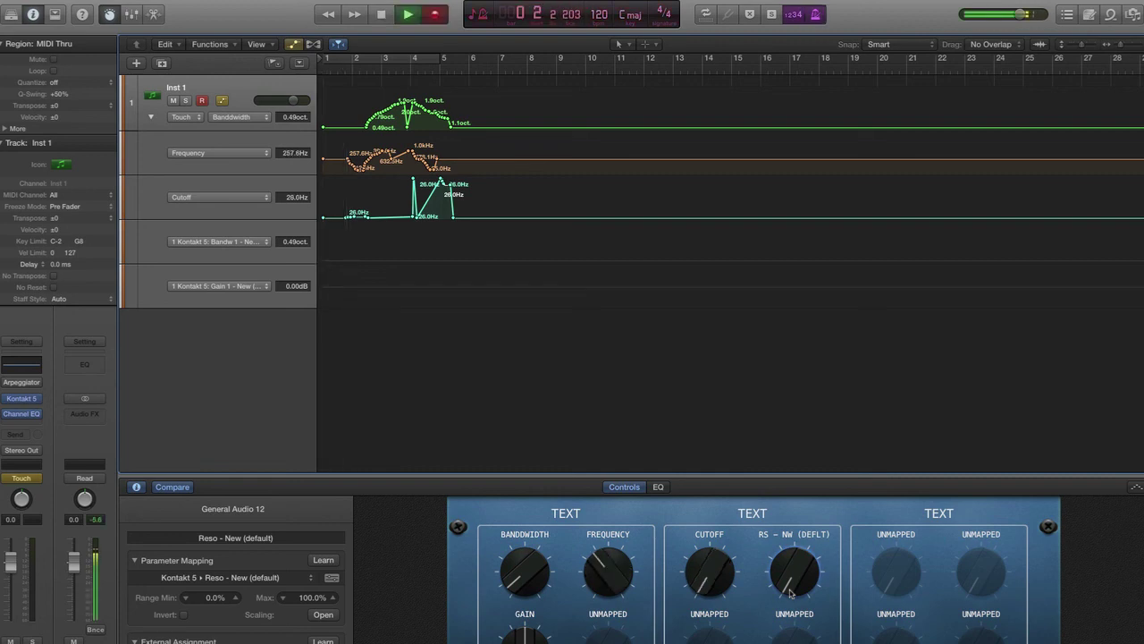
left_click_drag(790, 557, 798, 426)
left_click_drag(802, 570, 790, 643)
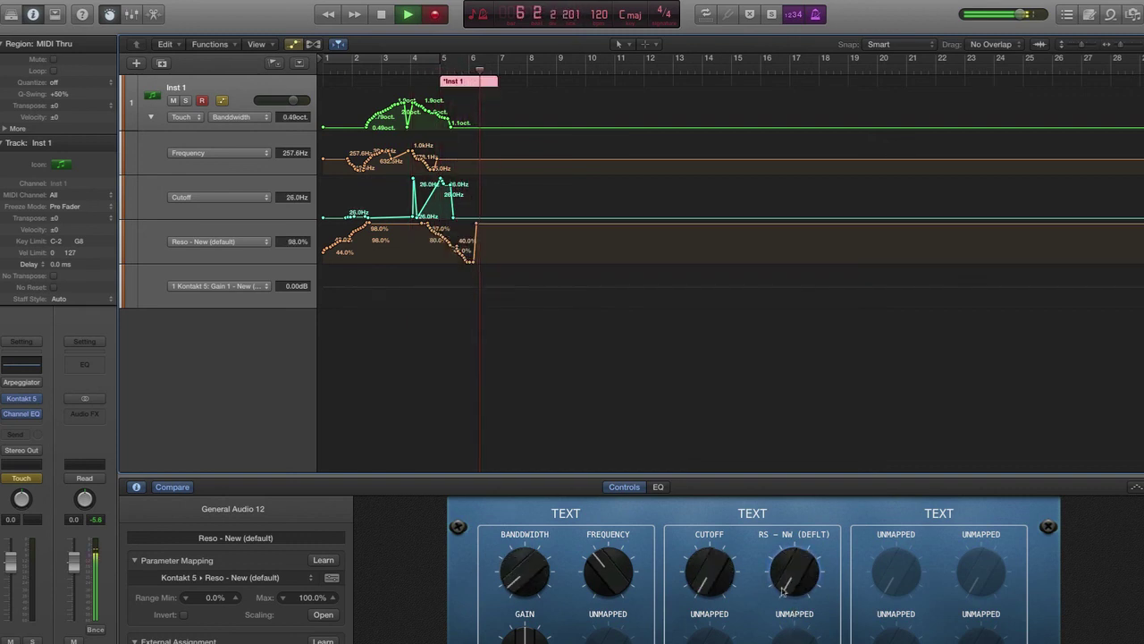
key("space")
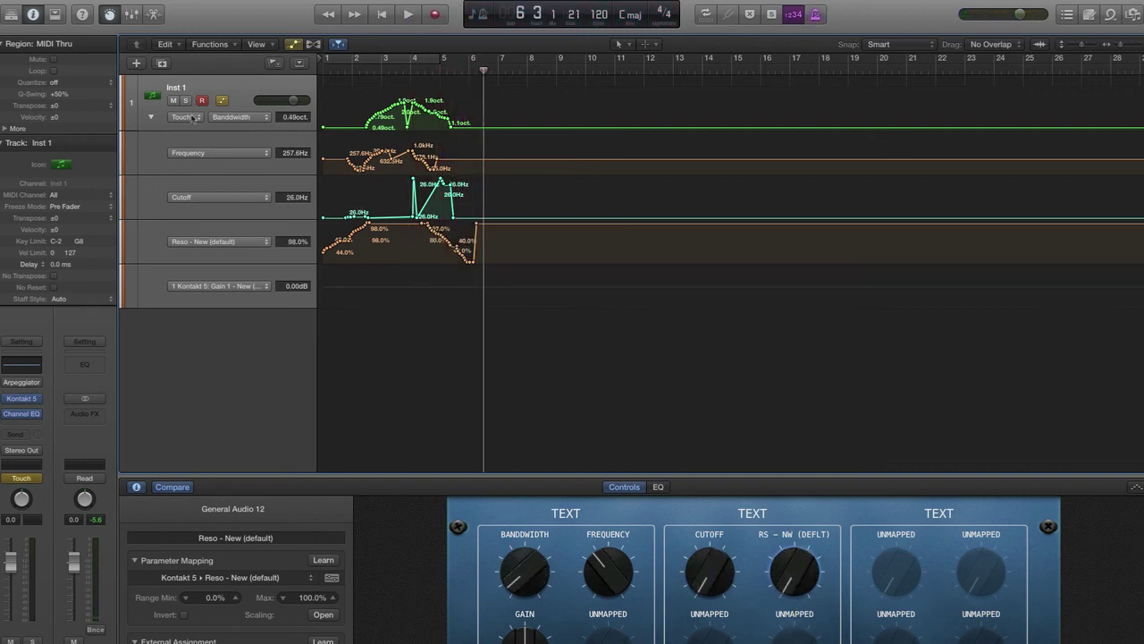
Set Inst 1's automation to Read and replay the recorded filter and EQ automation from the start
left_click(185, 117)
left_click(185, 116)
key("Return")
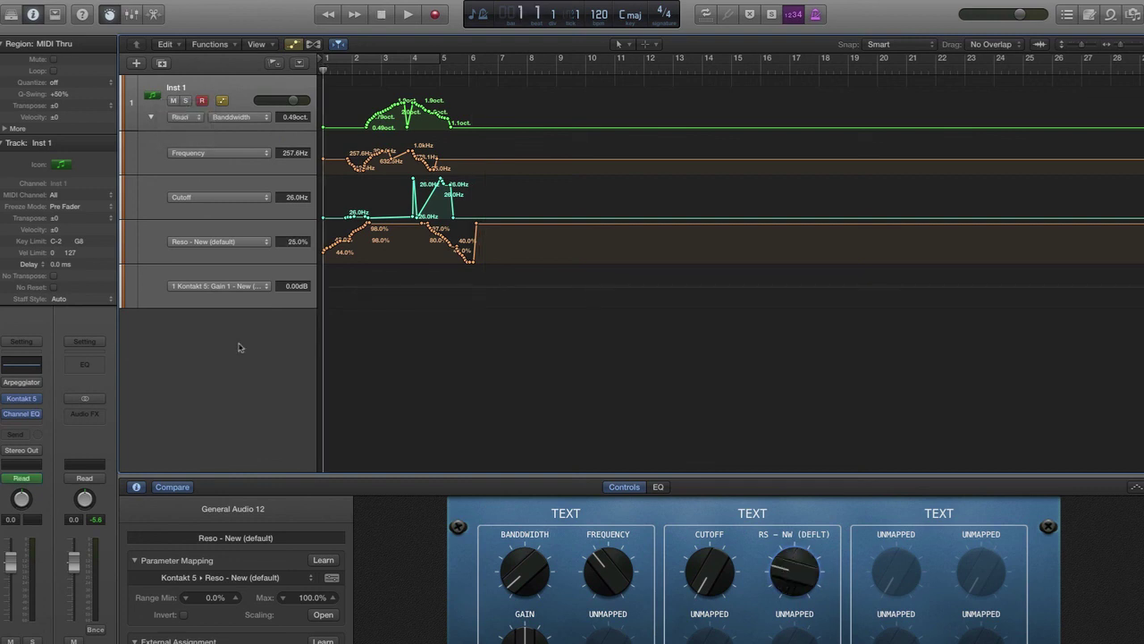
key("space")
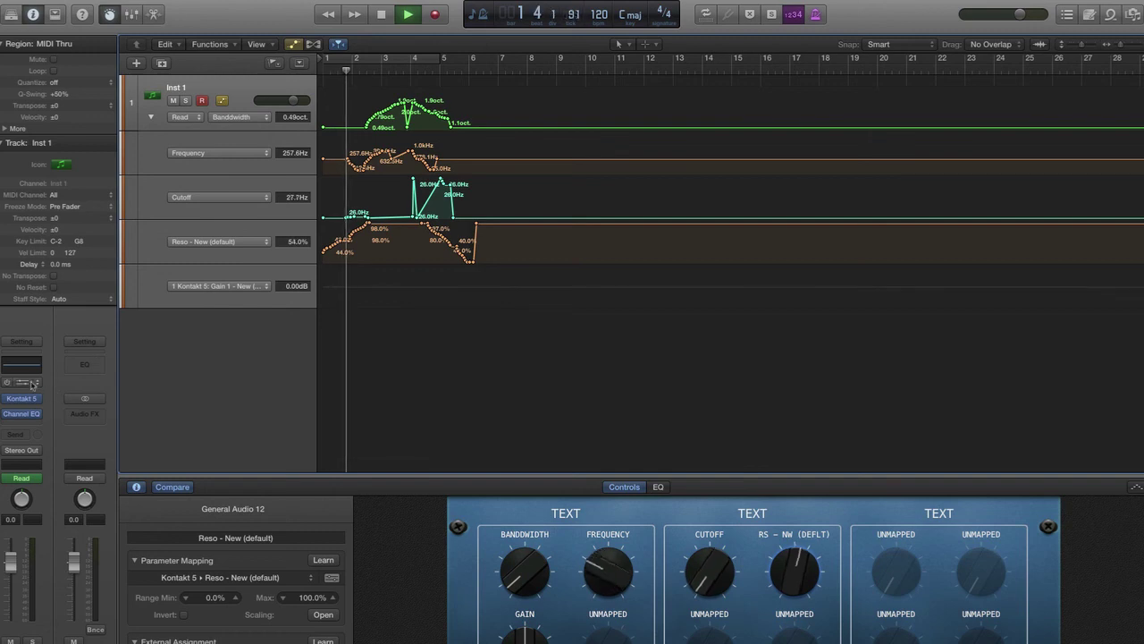
key("space")
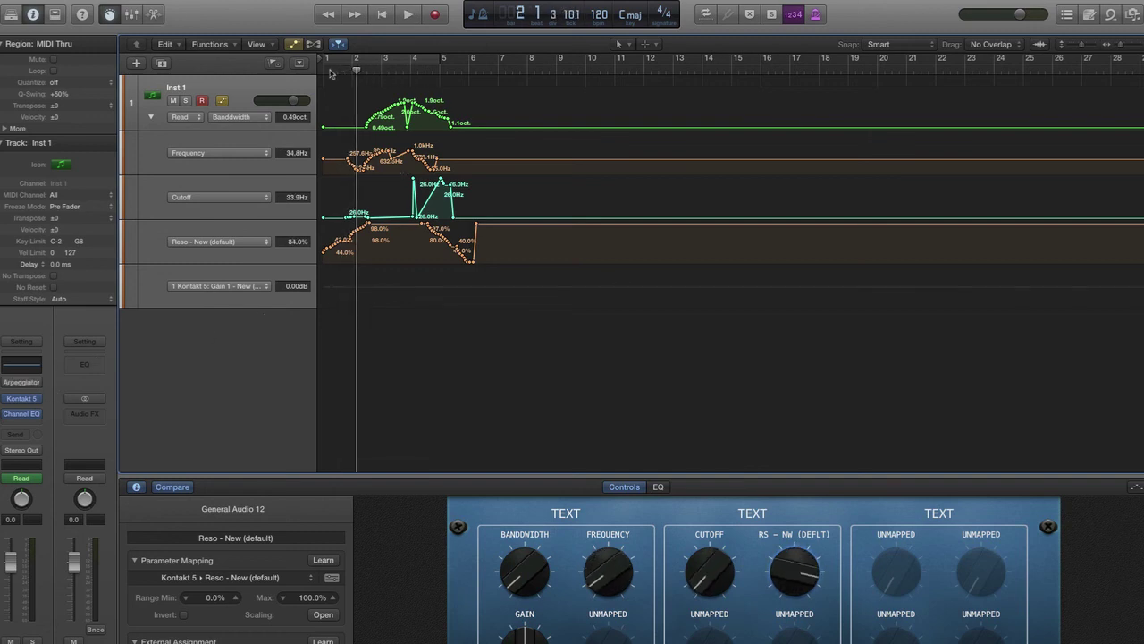
key("Return")
key("space")
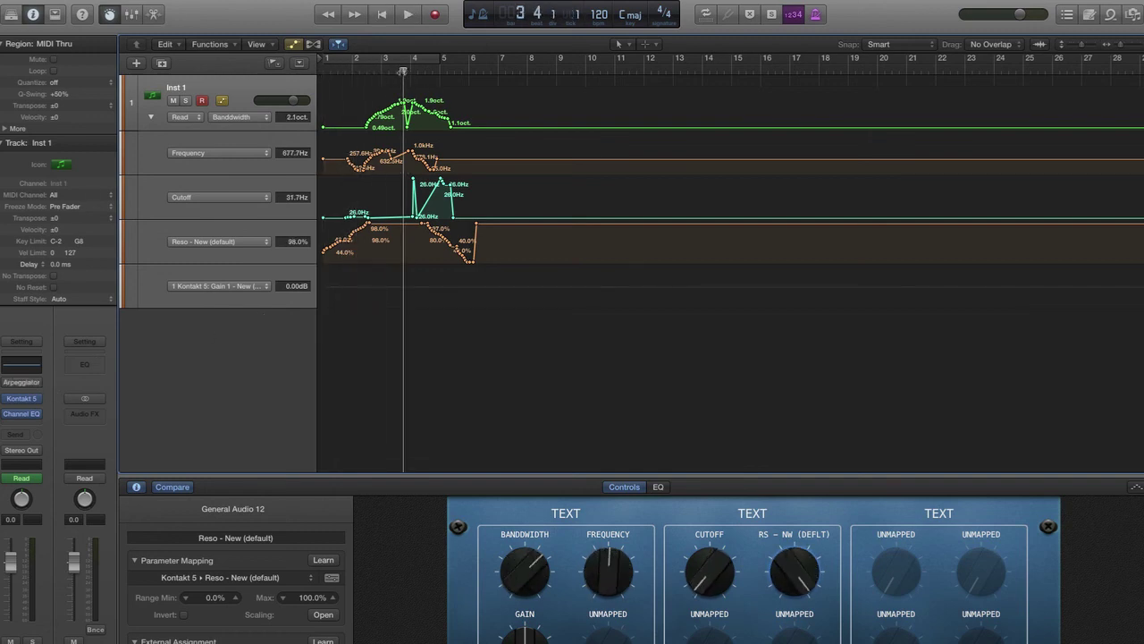
key("space")
key("Return")
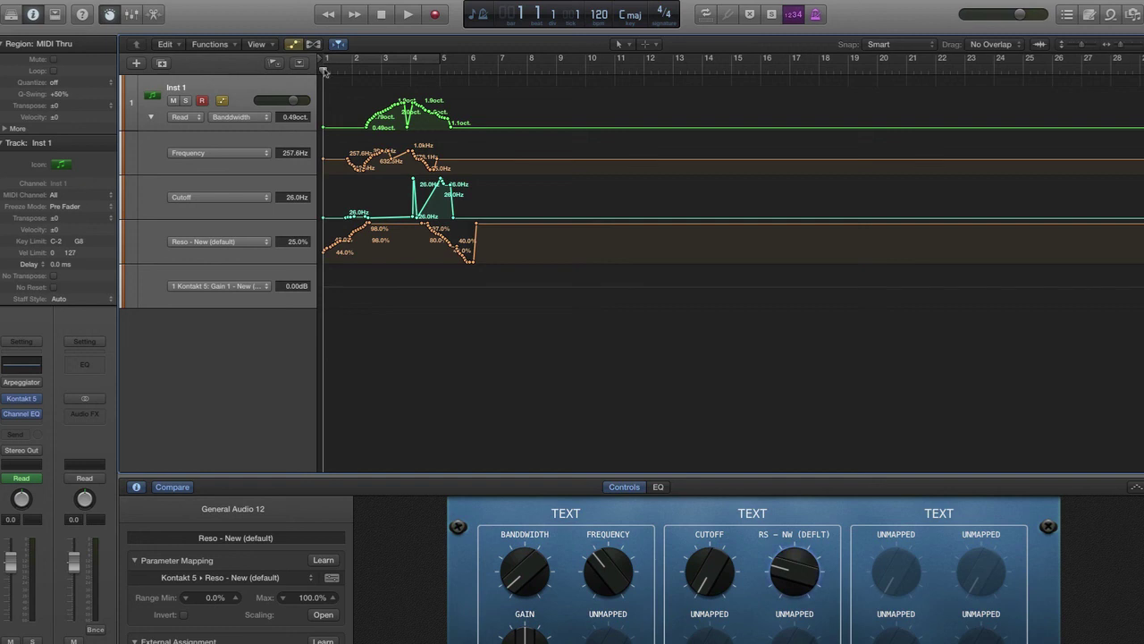
key("space")
key("space")
left_click(257, 45)
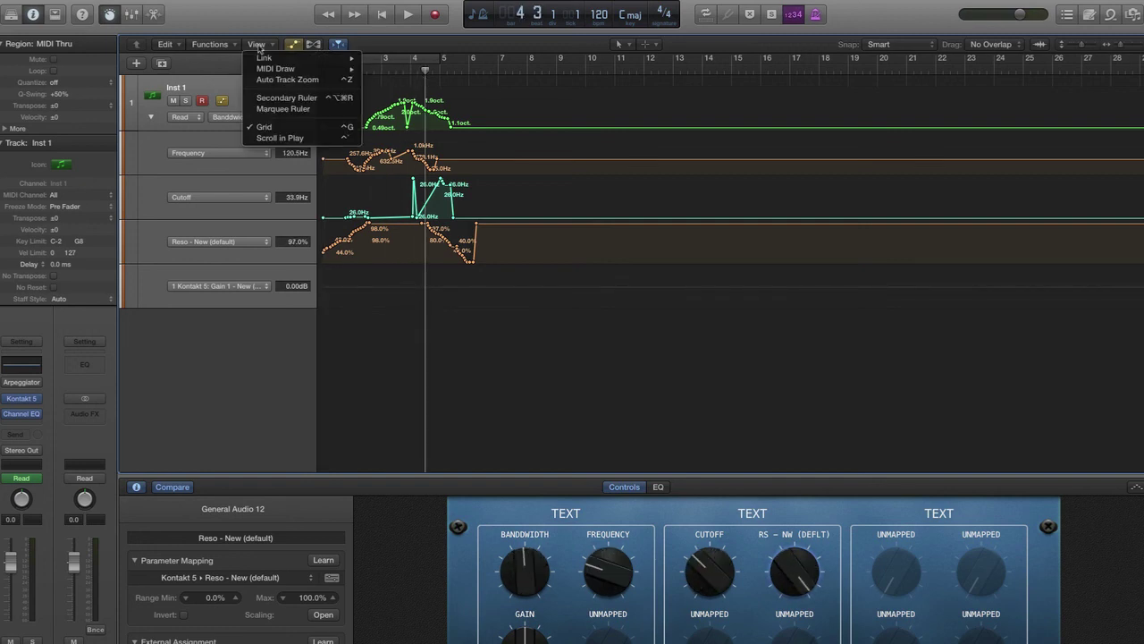
Show the marquee ruler and marquee-select bars 1 to 7 across all automation lanes
left_click(283, 109)
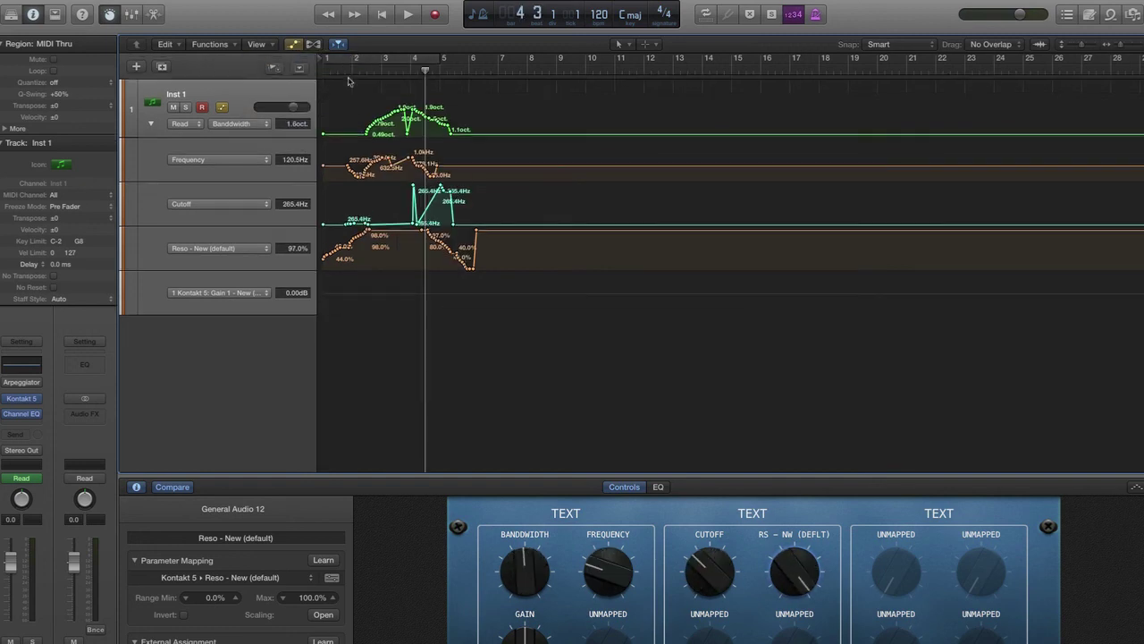
left_click_drag(326, 82, 498, 92)
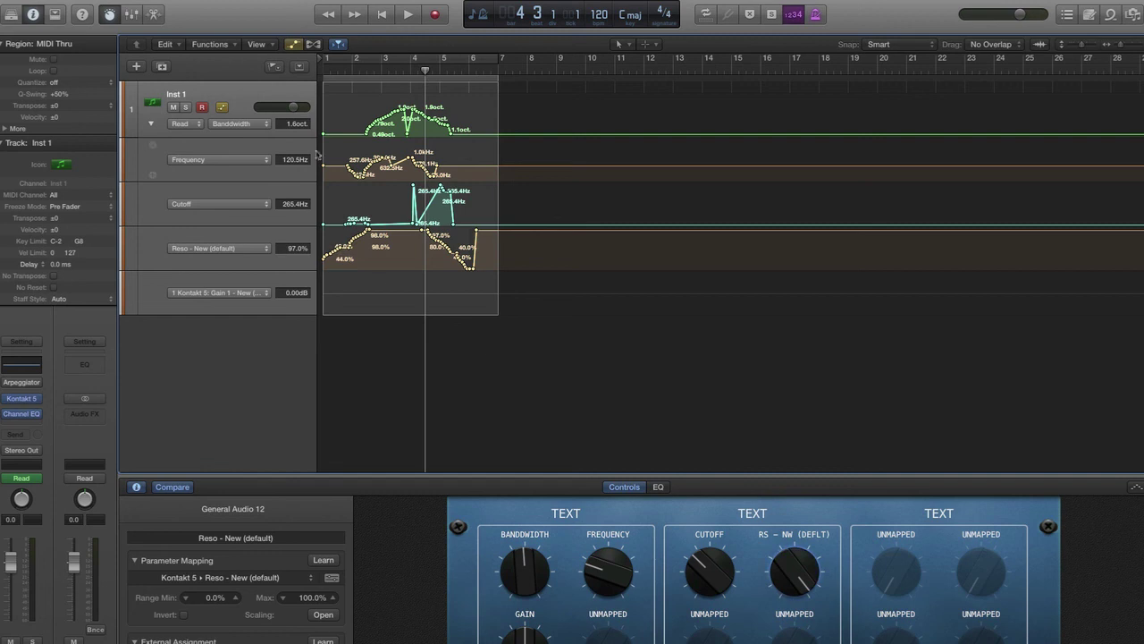
Cycle-play bars 1–6 and open the Kontakt 5 window to watch Cutoff and Reso follow the automation
key("c")
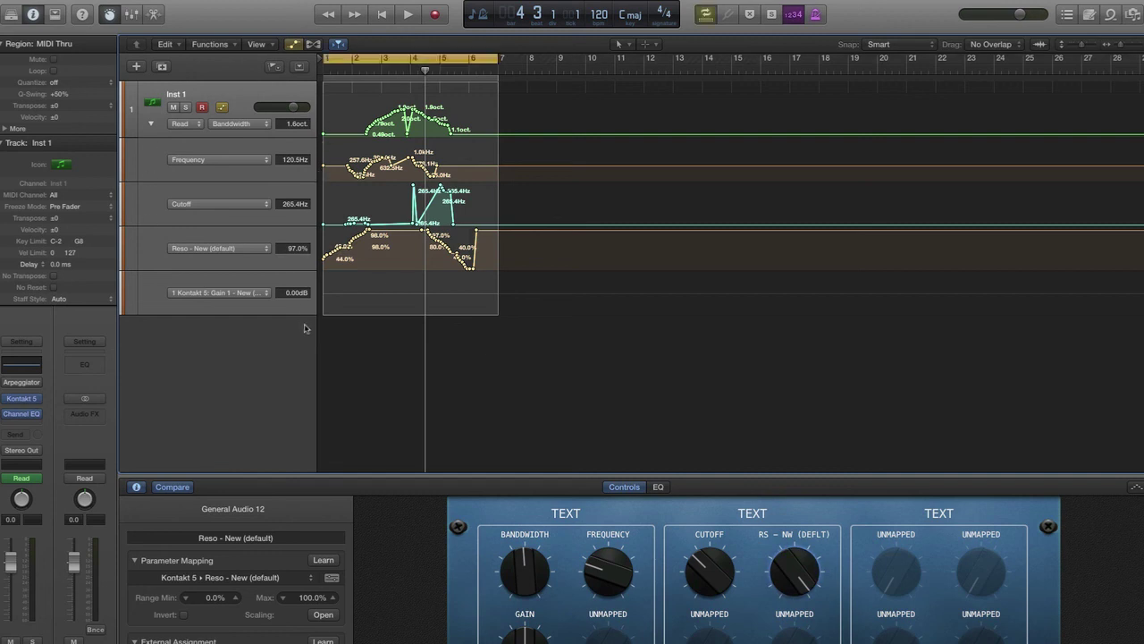
key("space")
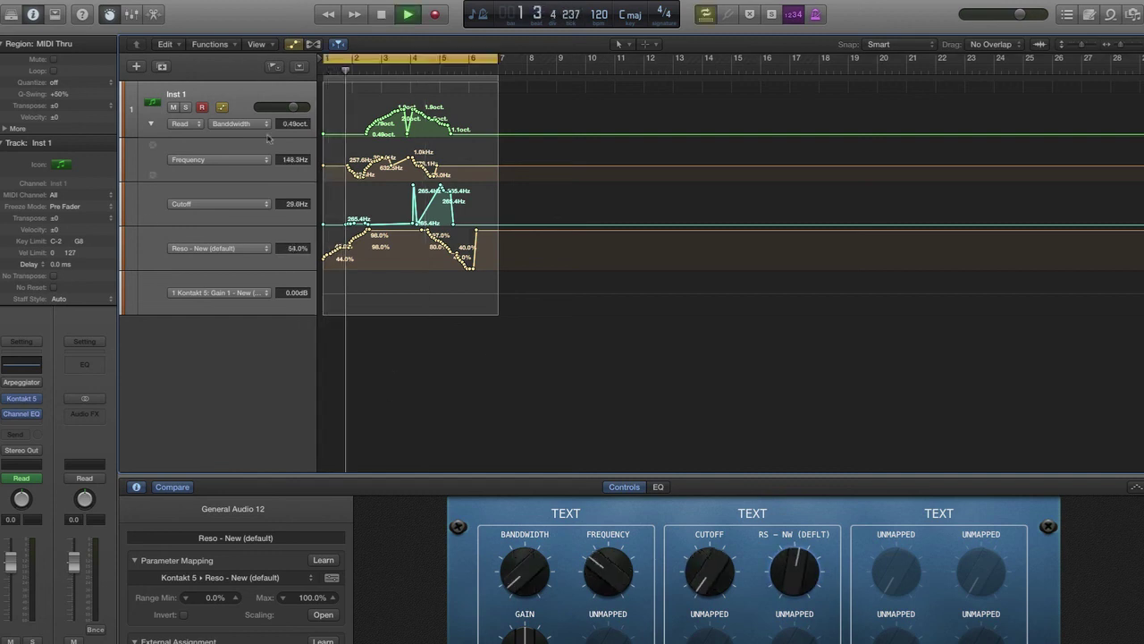
left_click(24, 400)
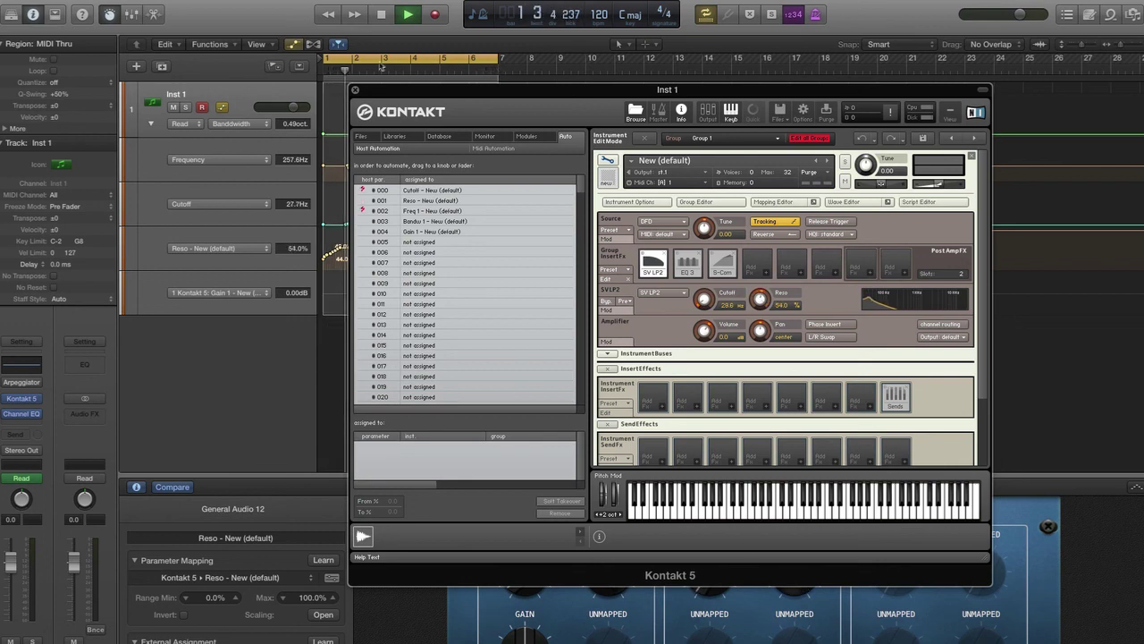
Close the Kontakt 5 window so the Smart Controls knobs show the looped automation
left_click(356, 91)
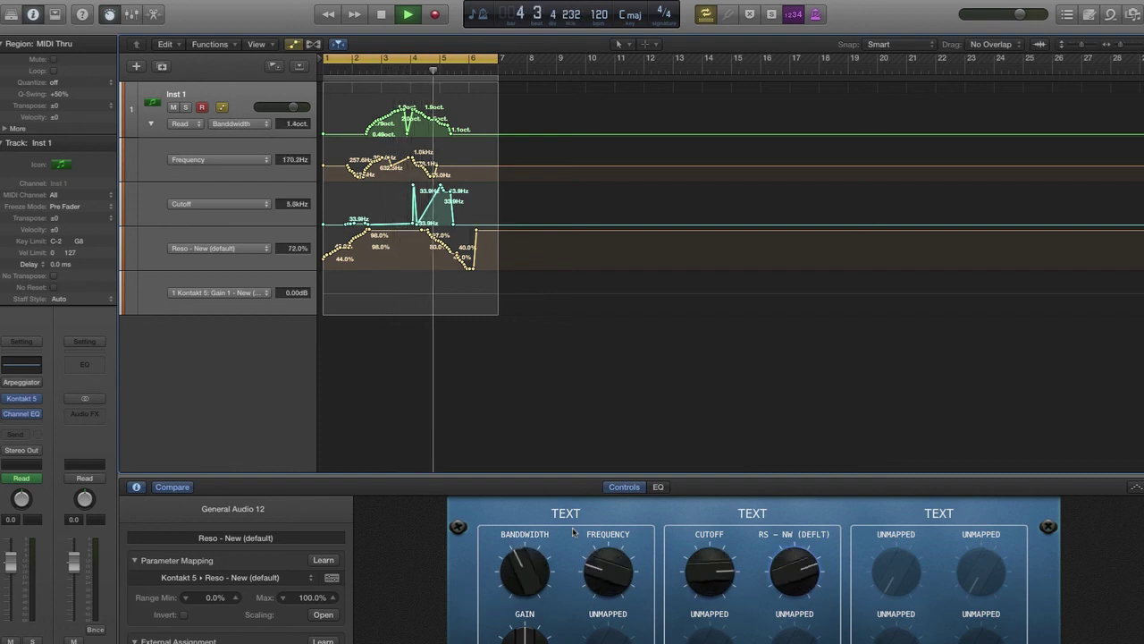
Open the Help menu while the automation keeps looping
left_click(380, 1)
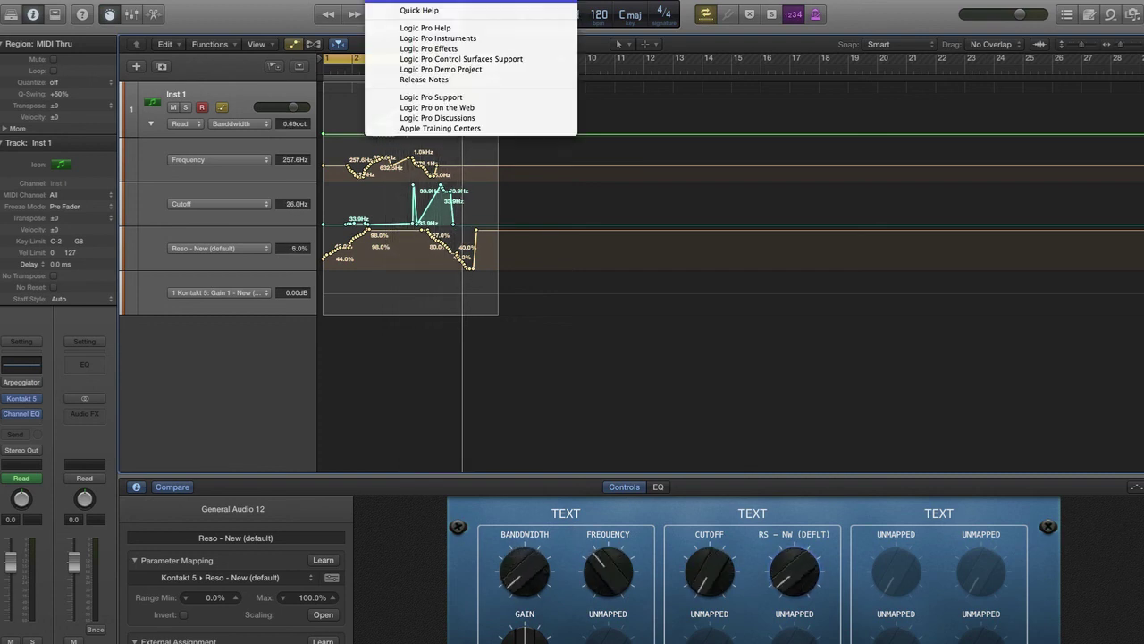